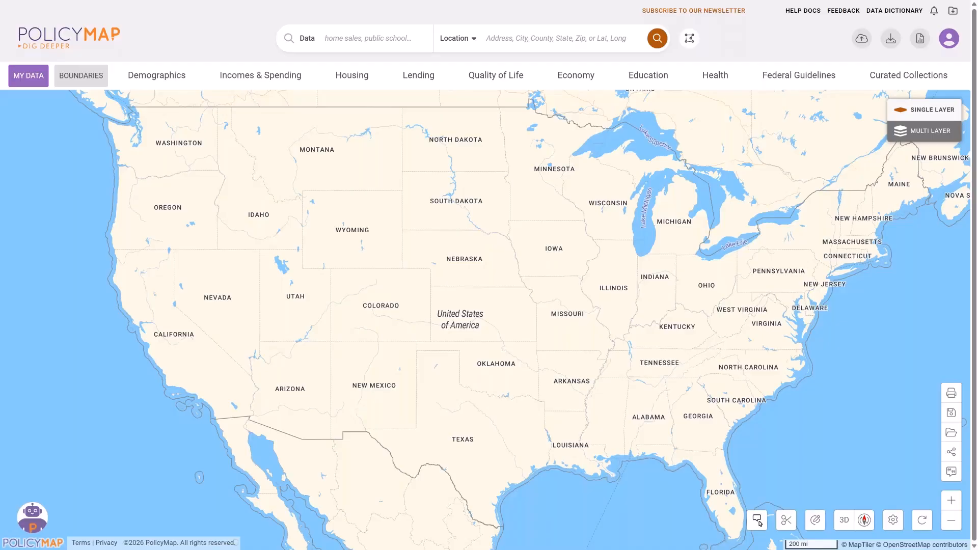
Search for the location "phila" and focus the map on Philadelphia, PA (County).
left_click(507, 40)
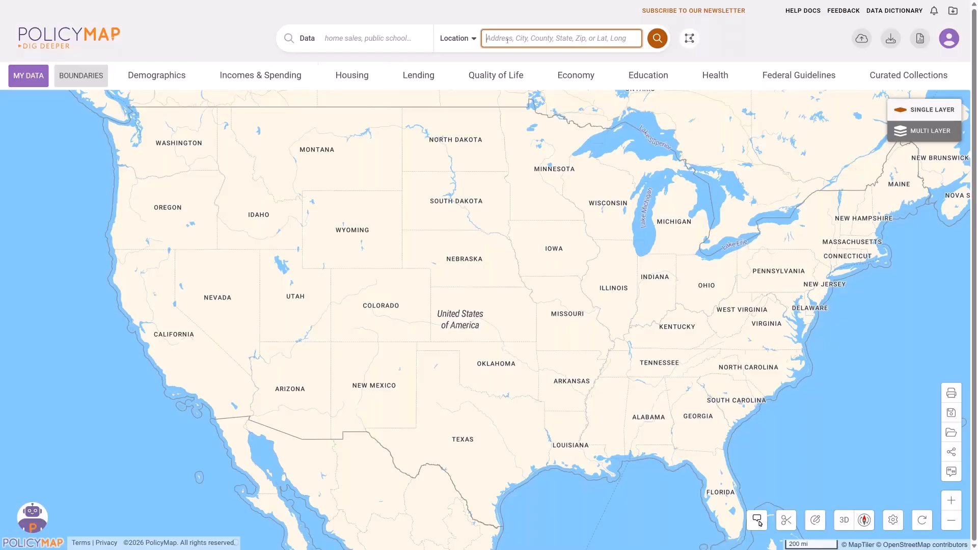
type("phila")
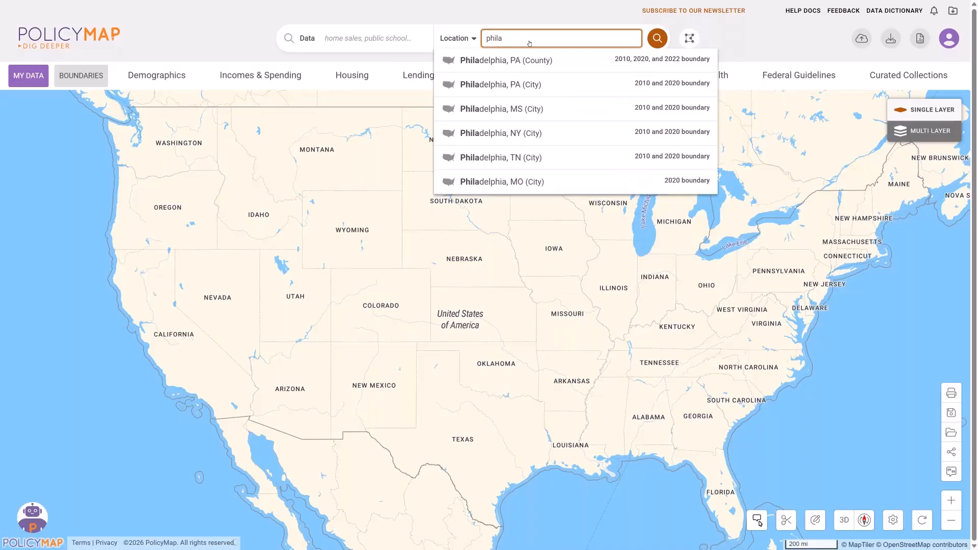
left_click(523, 64)
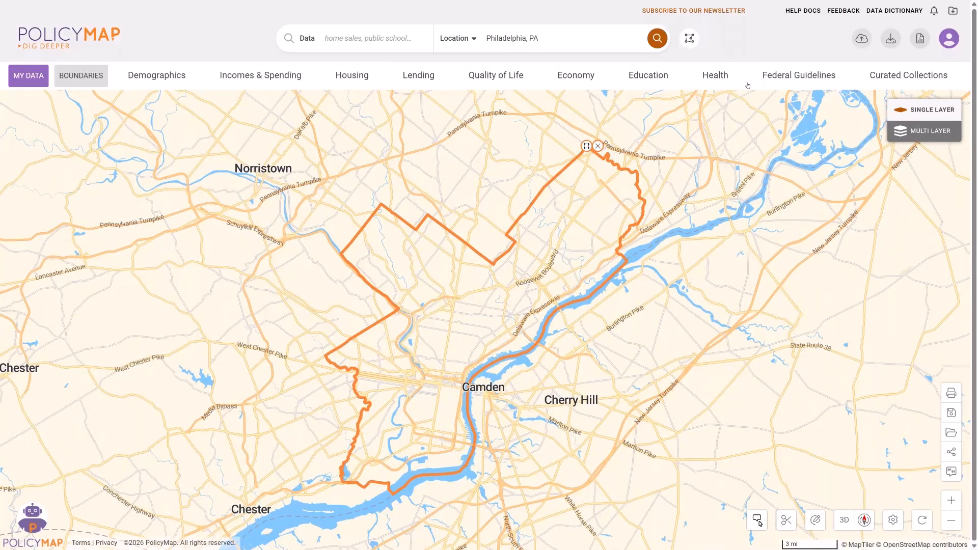
Map the total healthcare uninsured indicator from the health insurance coverage data under costs and insurance.
left_click(715, 76)
left_click(127, 217)
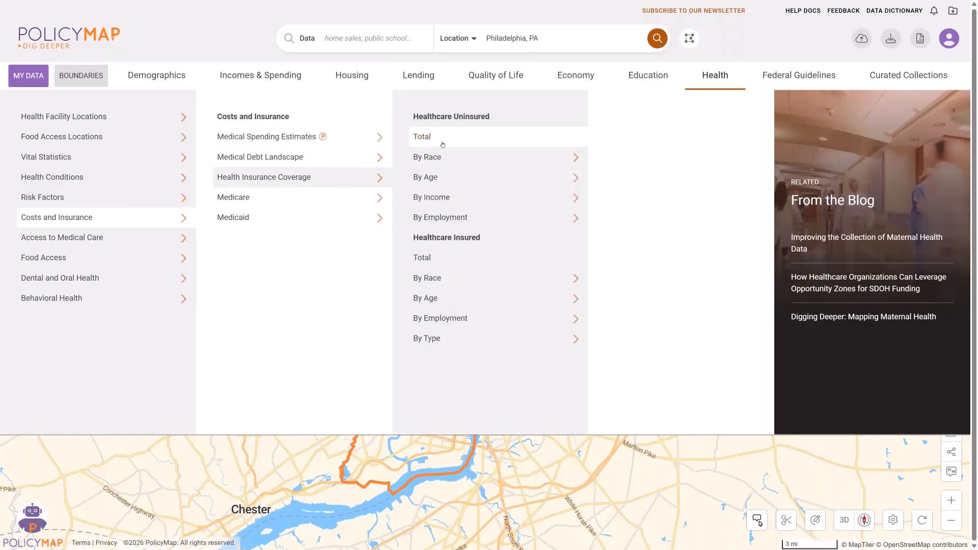
left_click(442, 144)
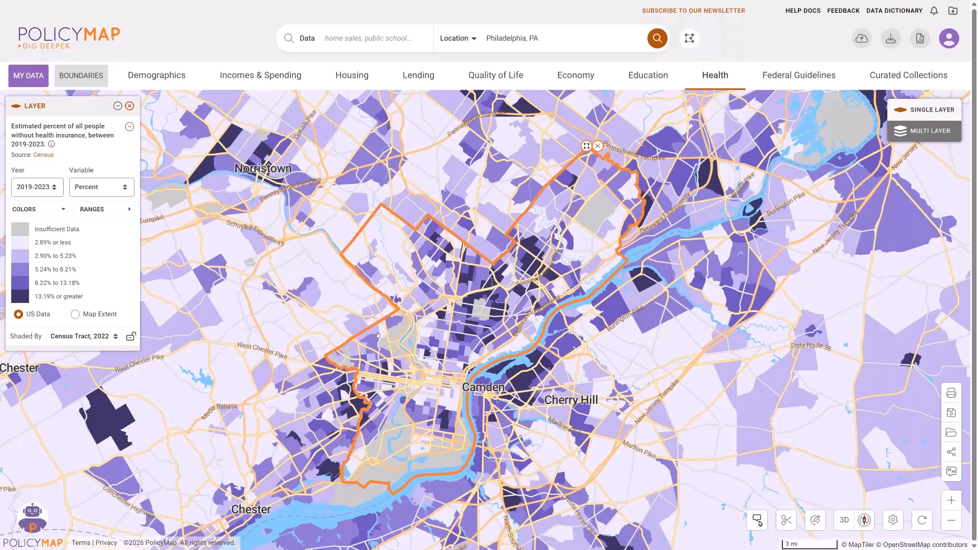
Clip the uninsured data layer to the Philadelphia county boundary.
mouse_move(370, 340)
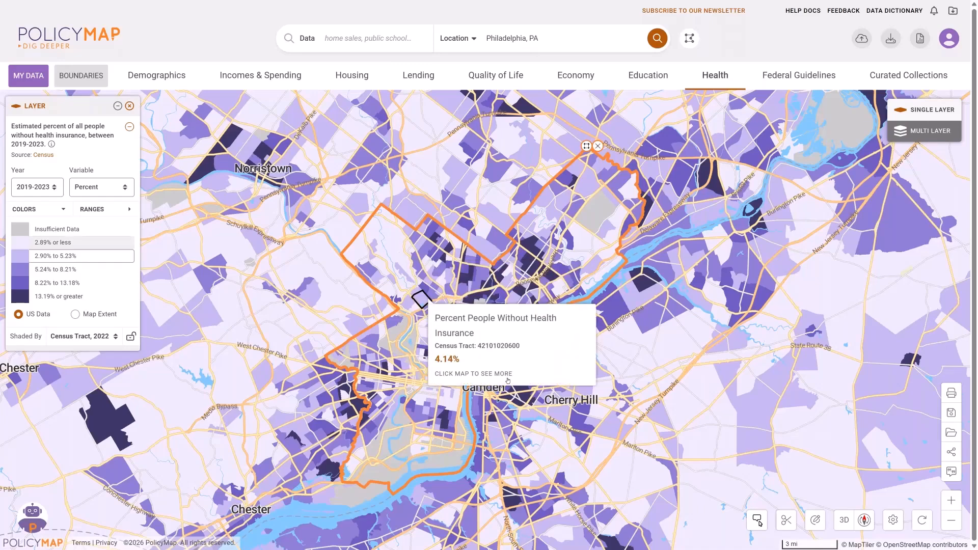
left_click(787, 520)
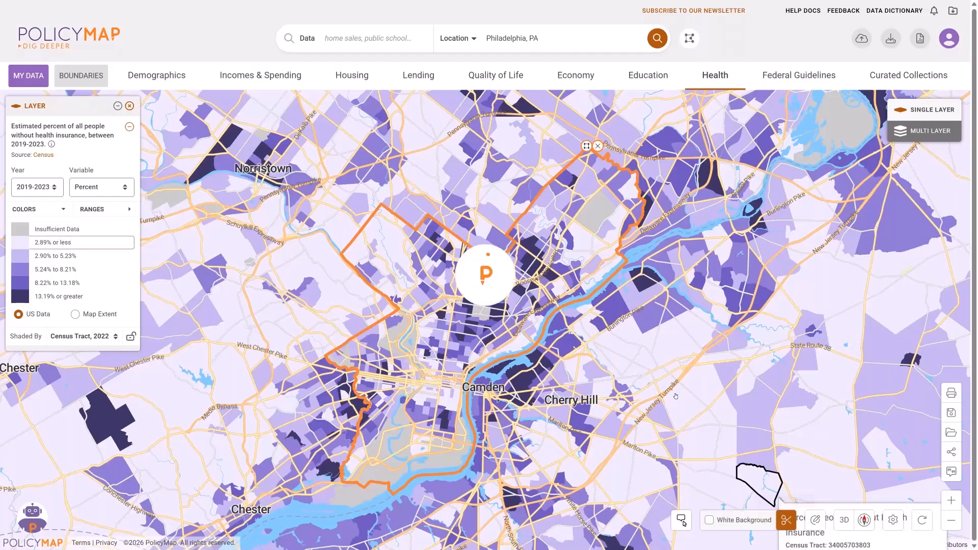
scroll(570, 375, "up", 1)
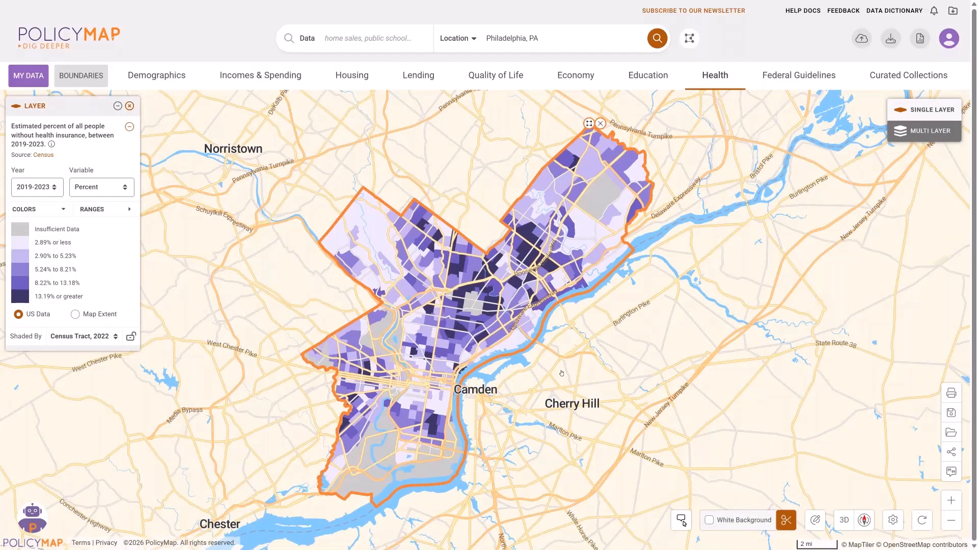
scroll(570, 376, "up", 1)
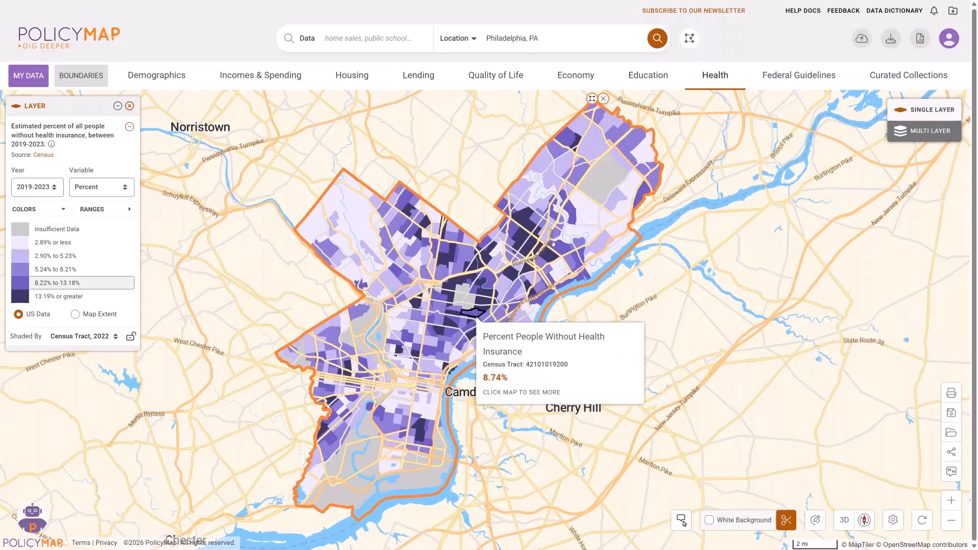
Map the Primary Care Doctor indicator from the preventative care data and clip it to the Philadelphia boundary.
left_click(715, 76)
left_click(162, 237)
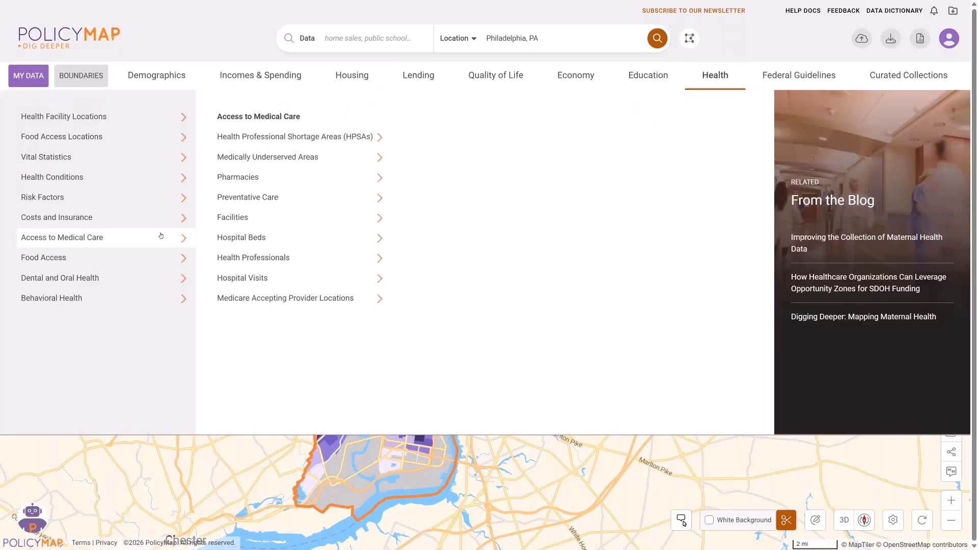
left_click(339, 201)
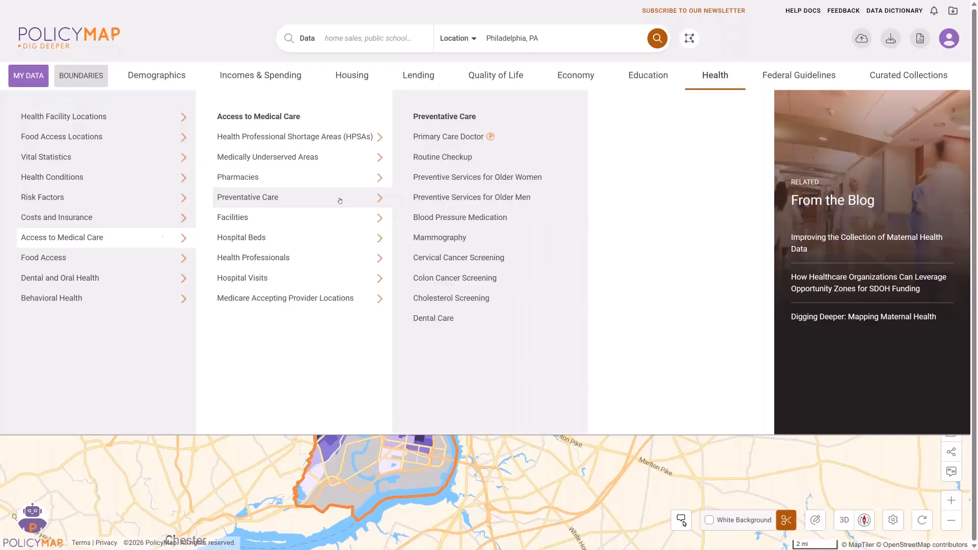
left_click(475, 138)
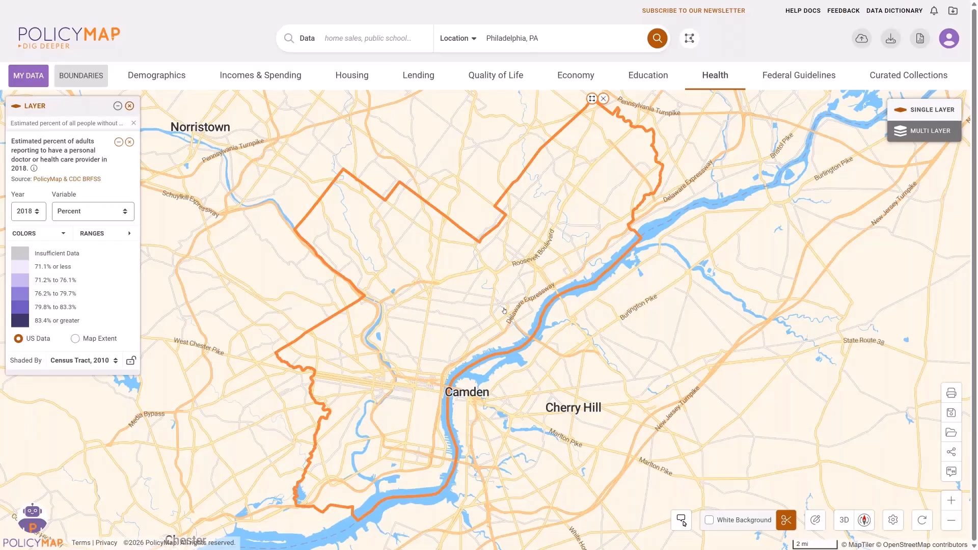
scroll(504, 310, "up", 1)
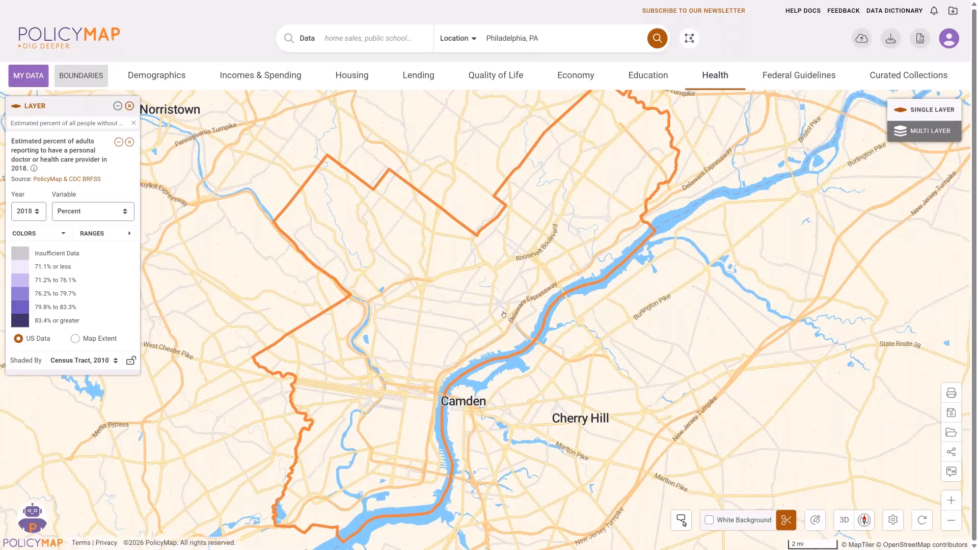
scroll(504, 315, "down", 1)
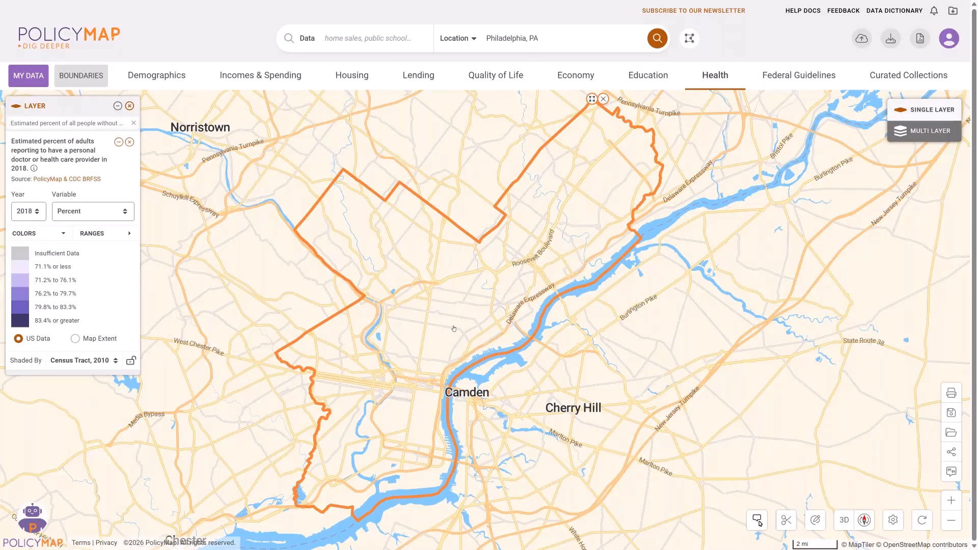
scroll(453, 329, "up", 1)
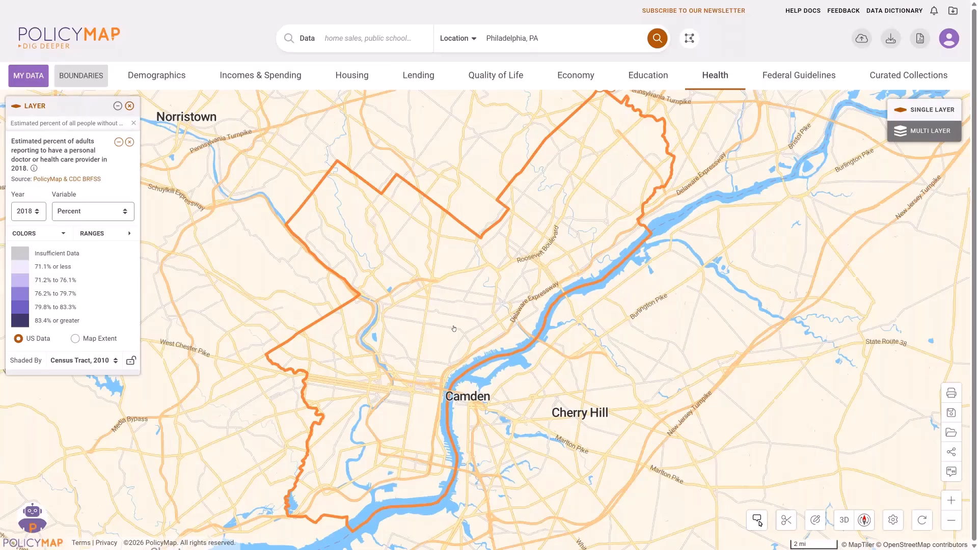
scroll(454, 328, "down", 1)
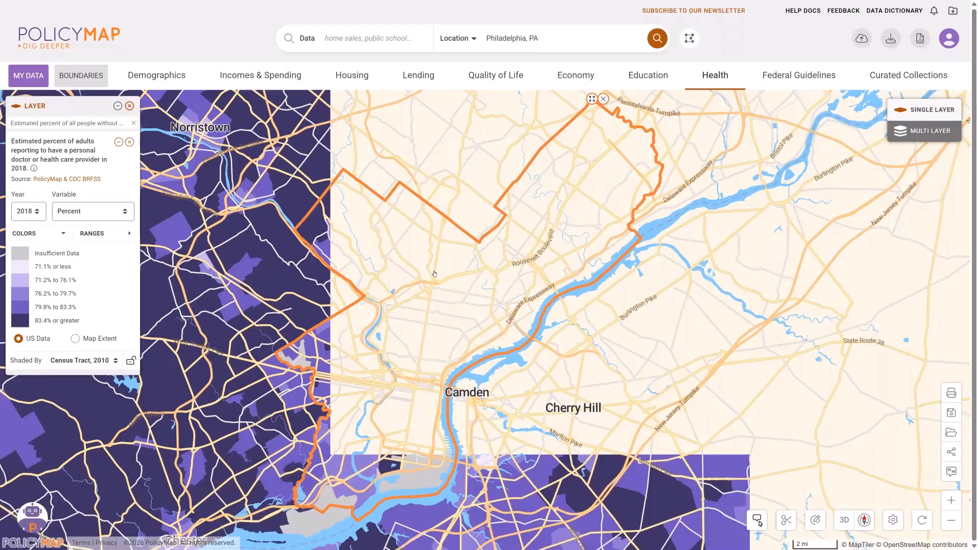
mouse_move(309, 240)
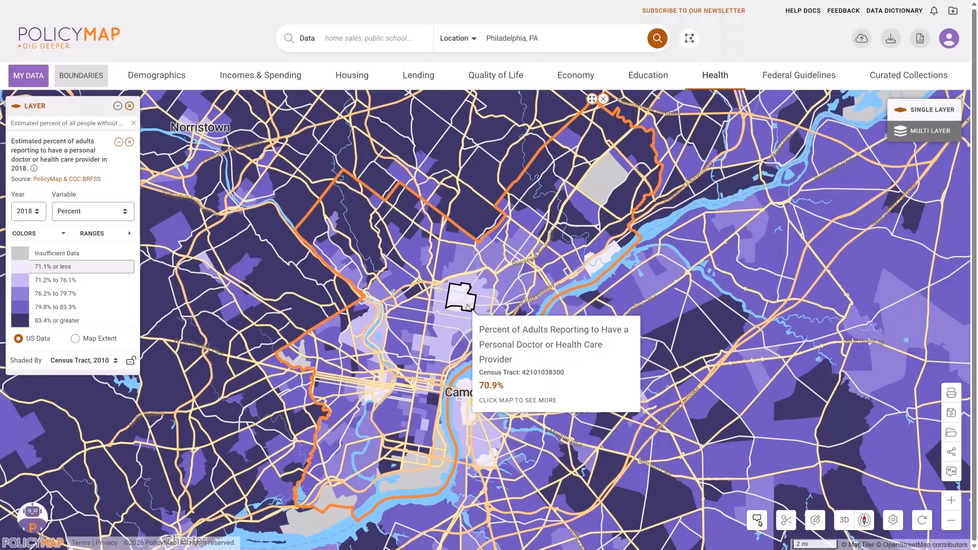
left_click(787, 522)
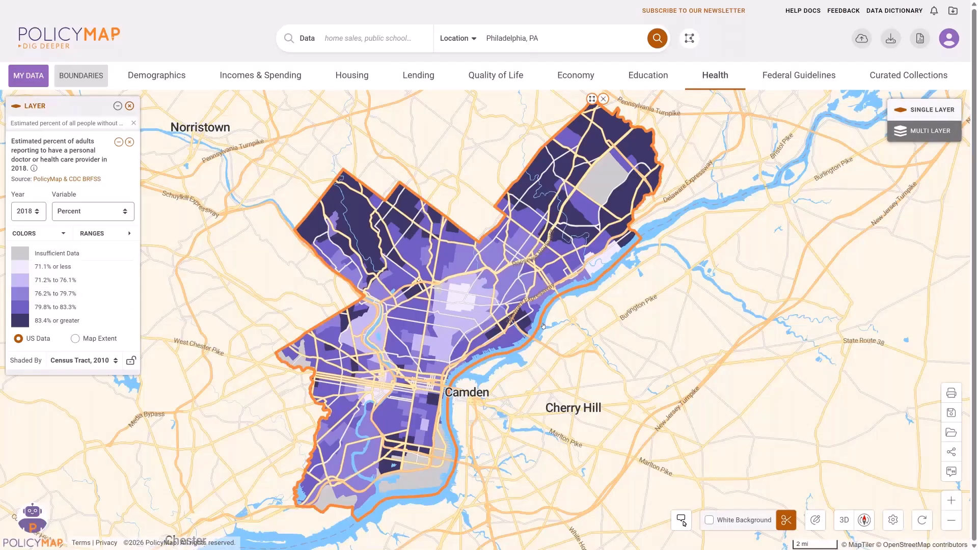
Make the layer of people without health insurance active again and switch the map to Multi Layer mode.
left_click(80, 125)
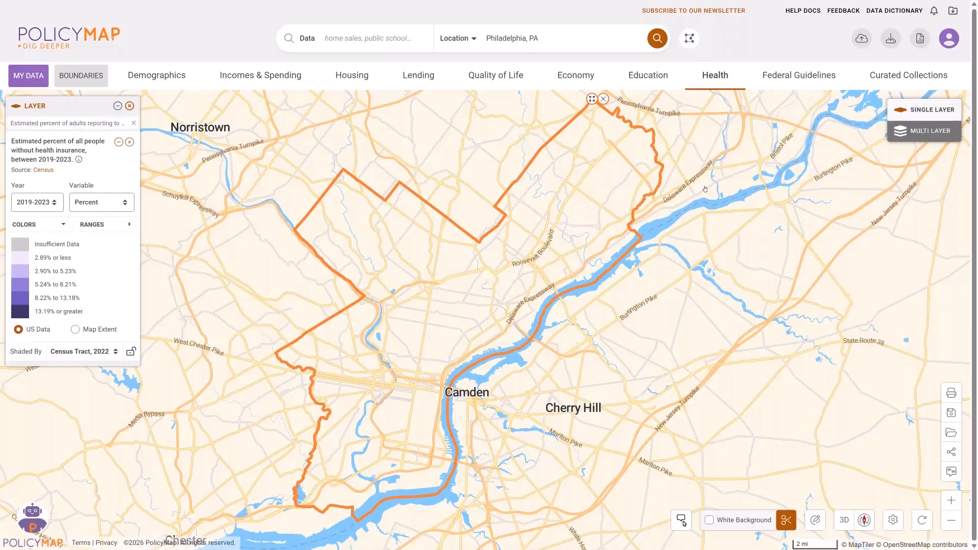
left_click(920, 132)
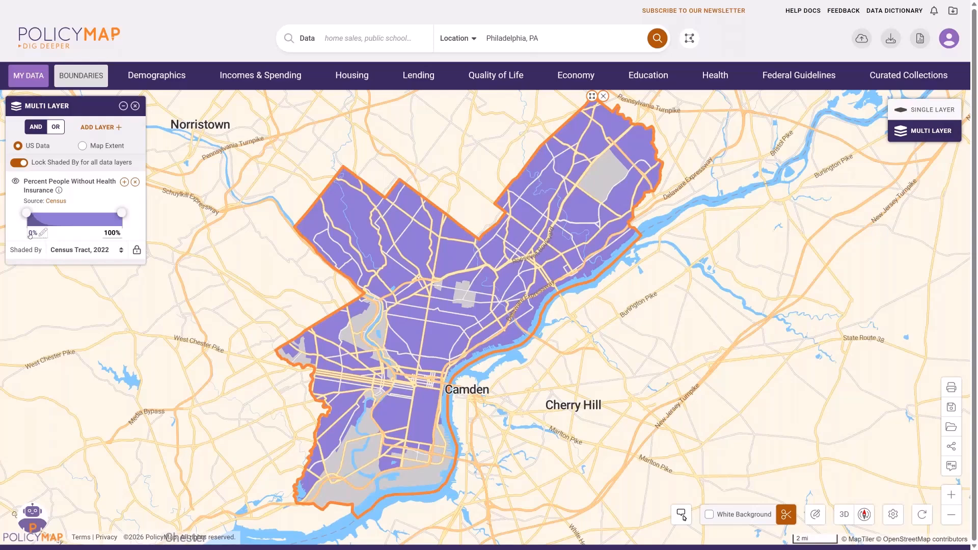
Set the lower limit of the Percent People Without Health Insurance range to 8%.
left_click(33, 233)
double_click(34, 233)
type("8")
key("Return")
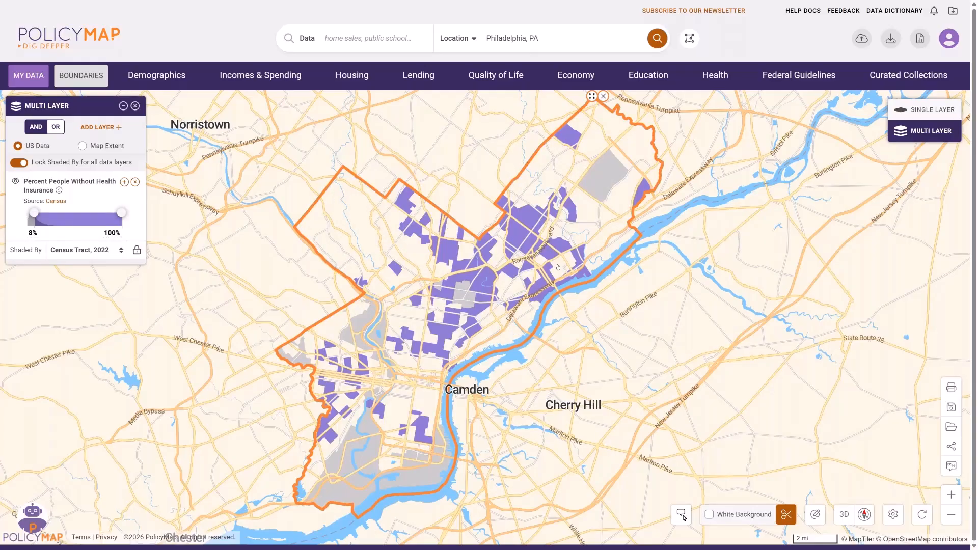
Inspect the uninsured value of a highlighted census tract north of Camden, and close its details.
left_click(449, 334)
left_click(471, 332)
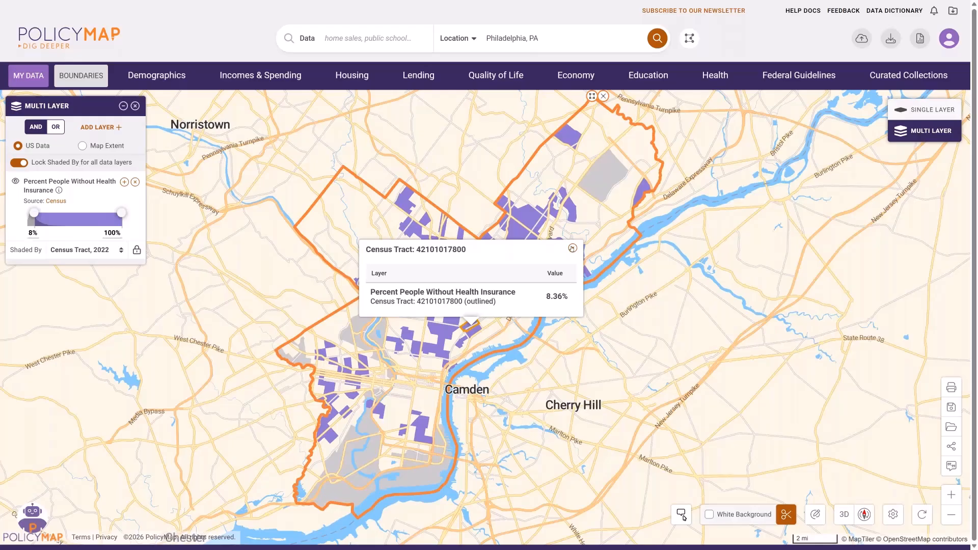
left_click(572, 248)
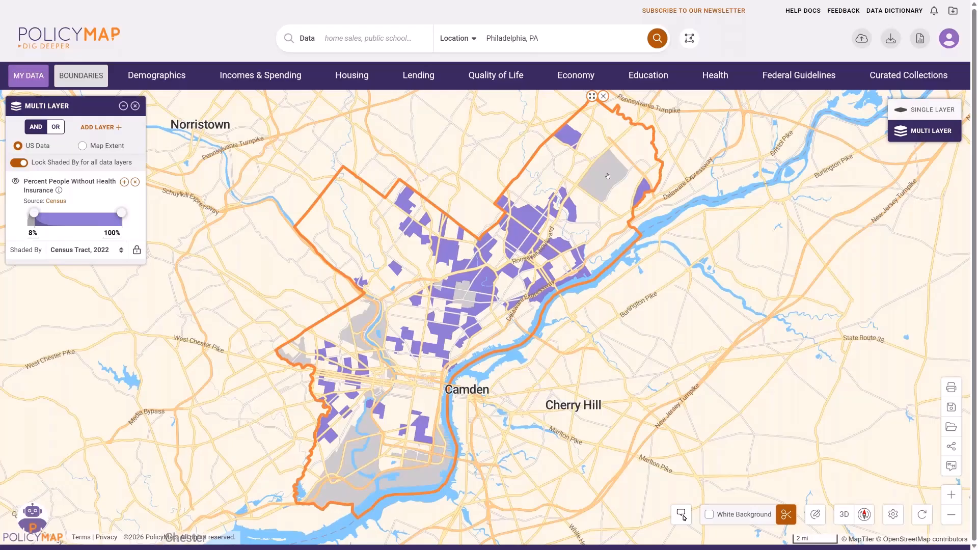
Add the Primary Care Doctor indicator from the preventative care data as a second layer.
left_click(711, 76)
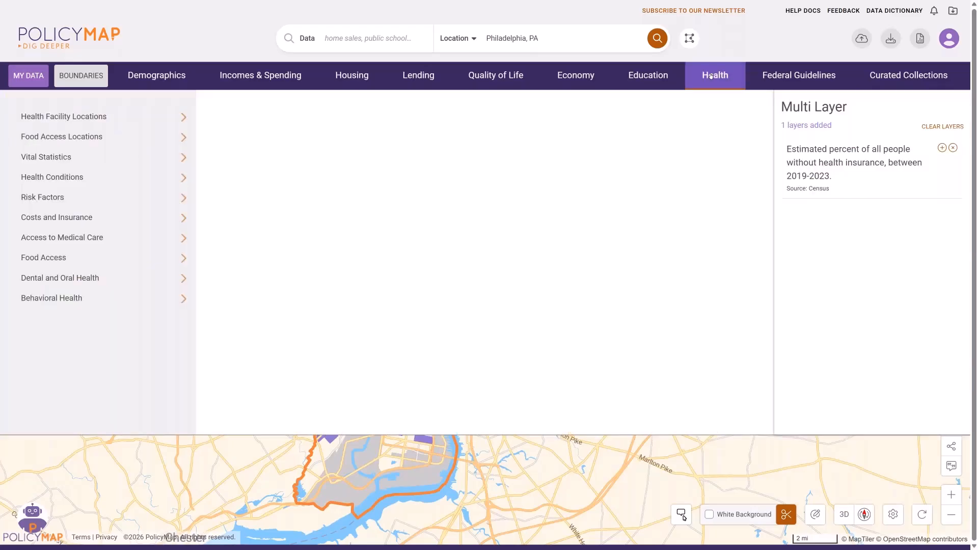
left_click(188, 237)
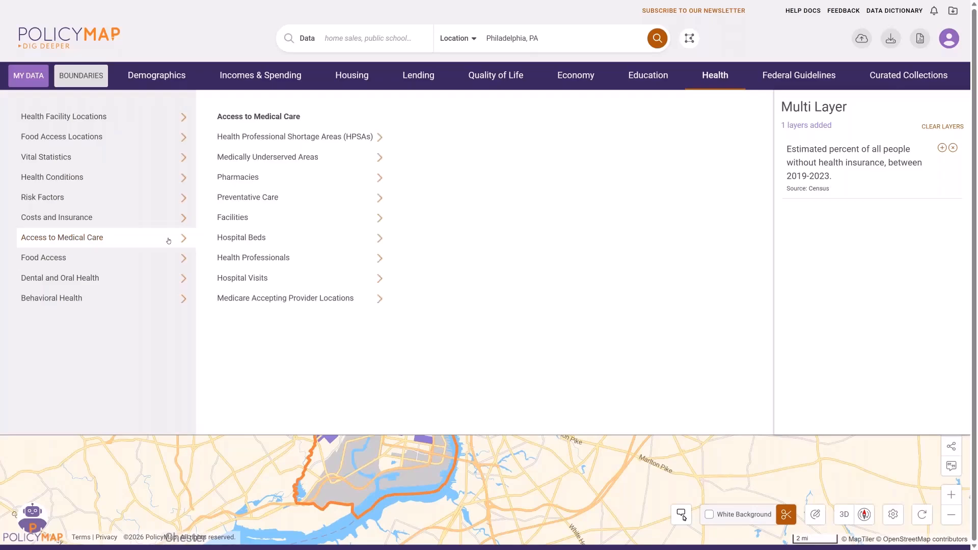
left_click(275, 199)
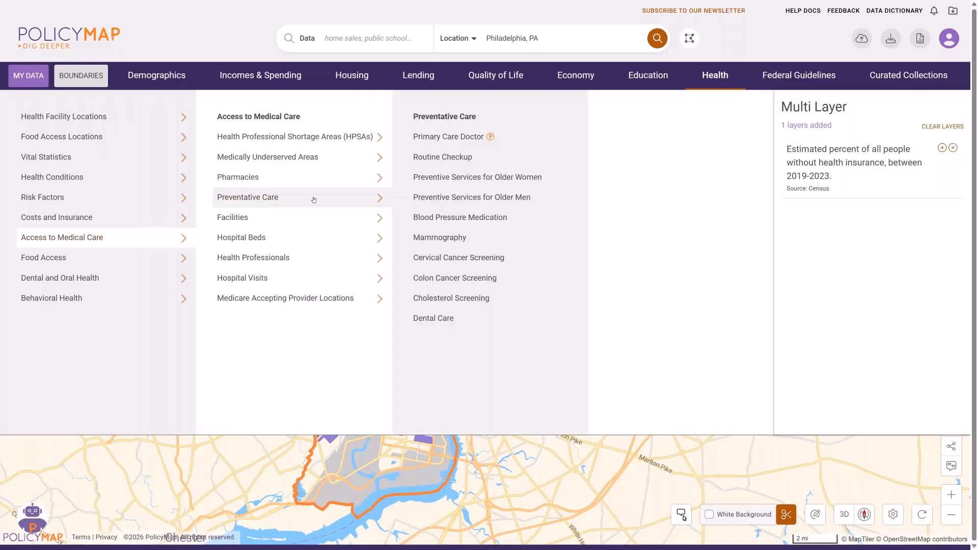
left_click(438, 137)
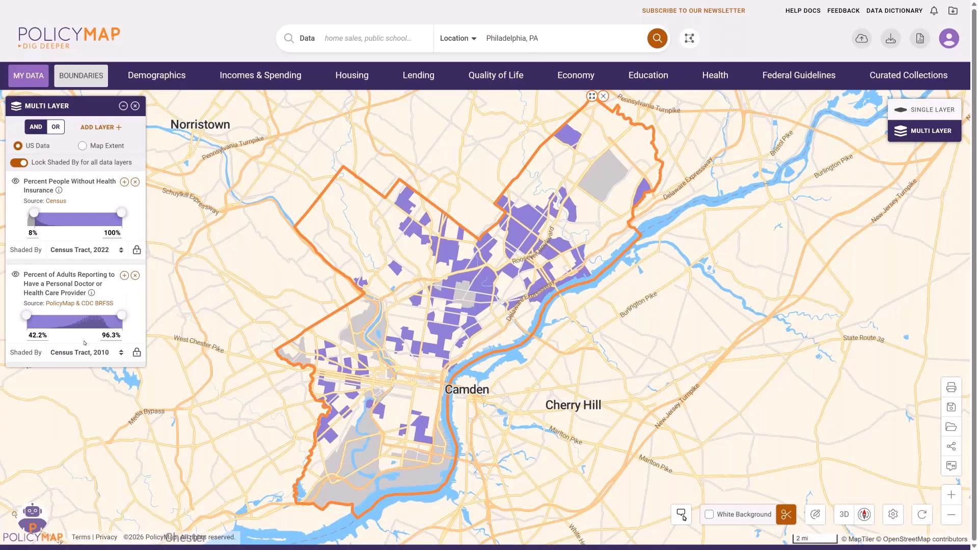
Set the upper limit of the range for adults with a personal doctor or health care provider to 75%.
left_click(91, 335)
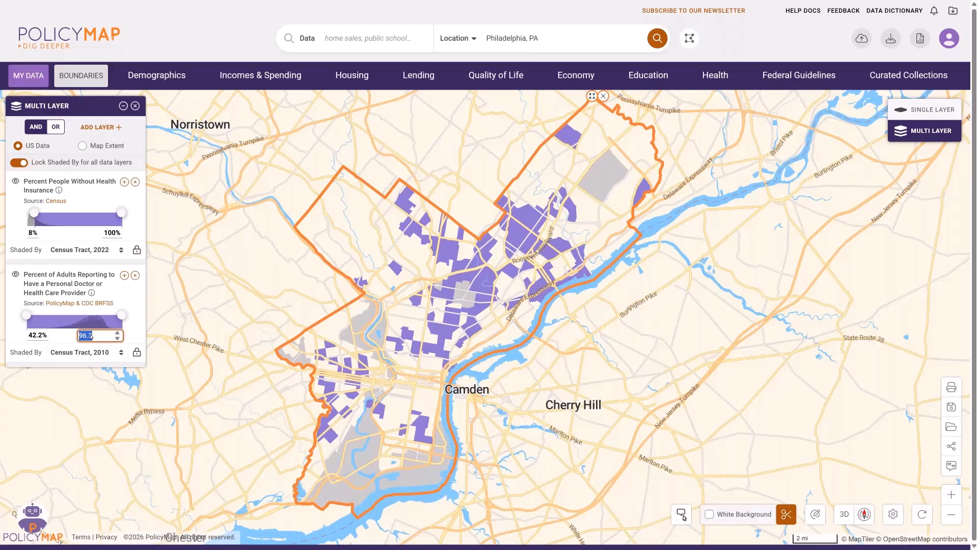
type("75")
key("Return")
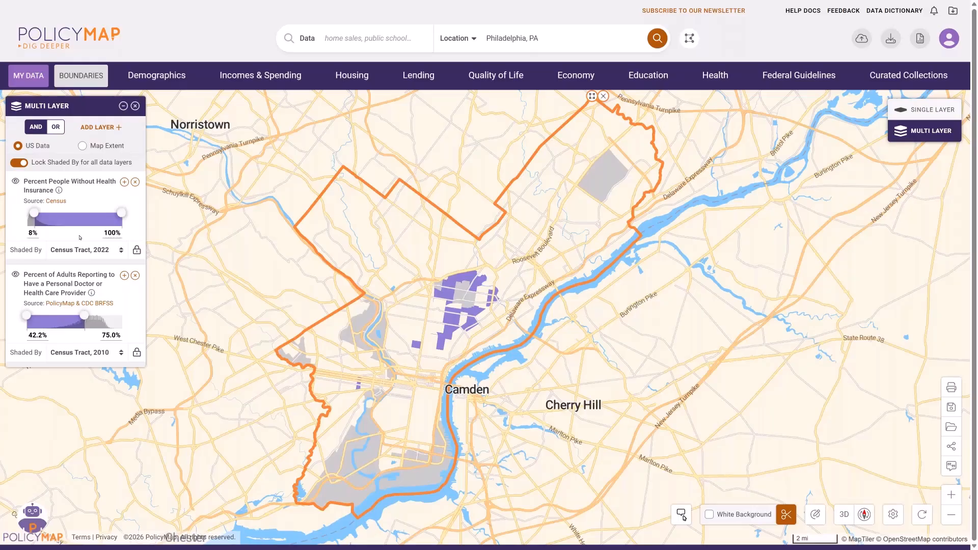
Check both layer values for a highlighted census tract in North Philadelphia, and close its details.
left_click(452, 283)
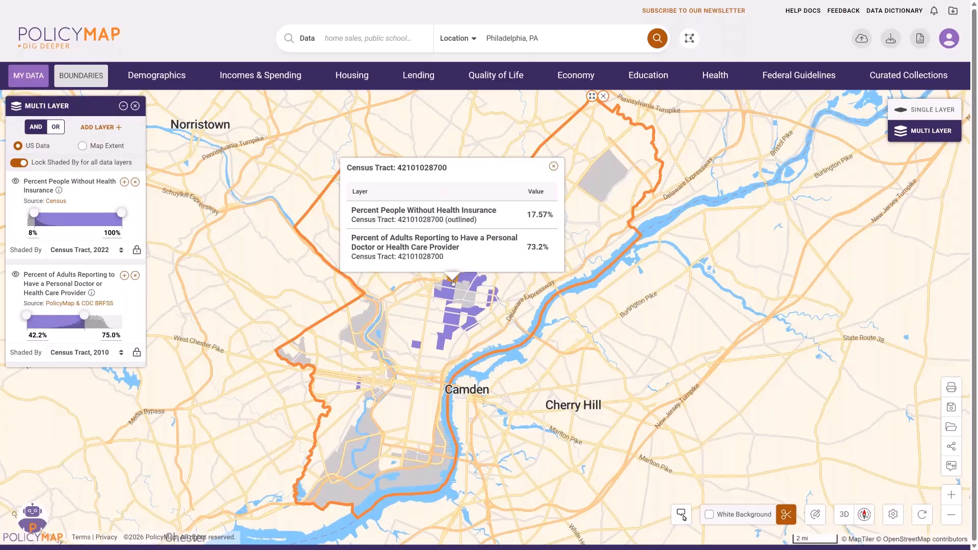
left_click(553, 166)
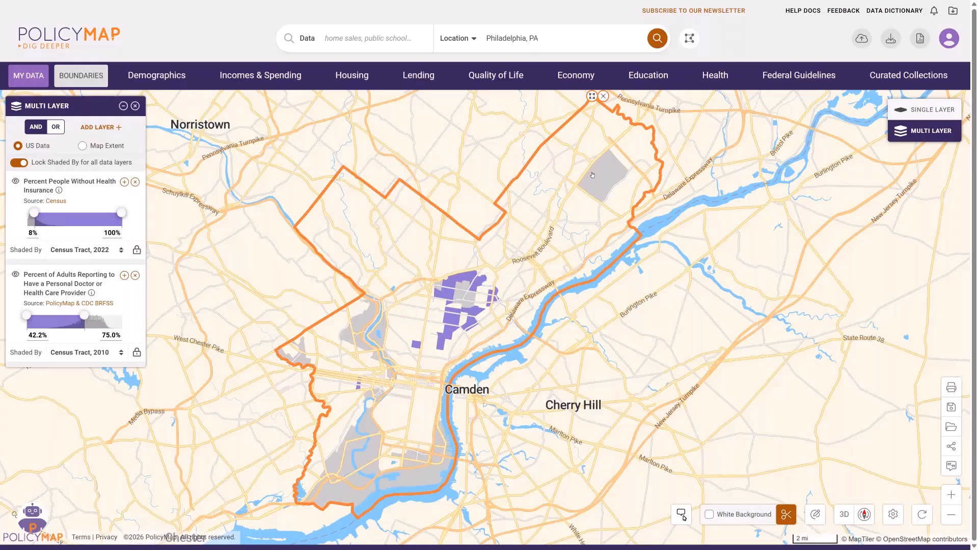
Add the Hospitals points from the health facility locations data and open their filter options.
left_click(715, 74)
left_click(189, 119)
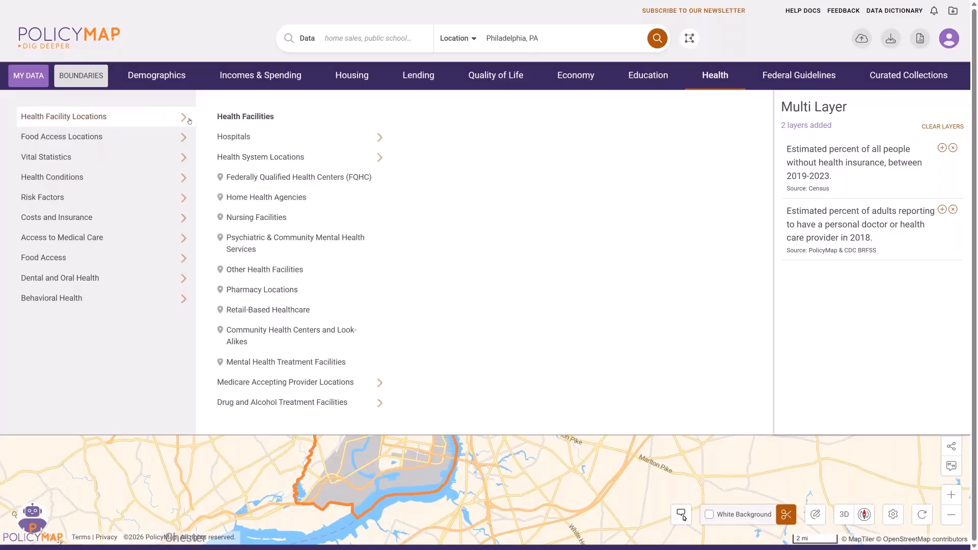
left_click(357, 137)
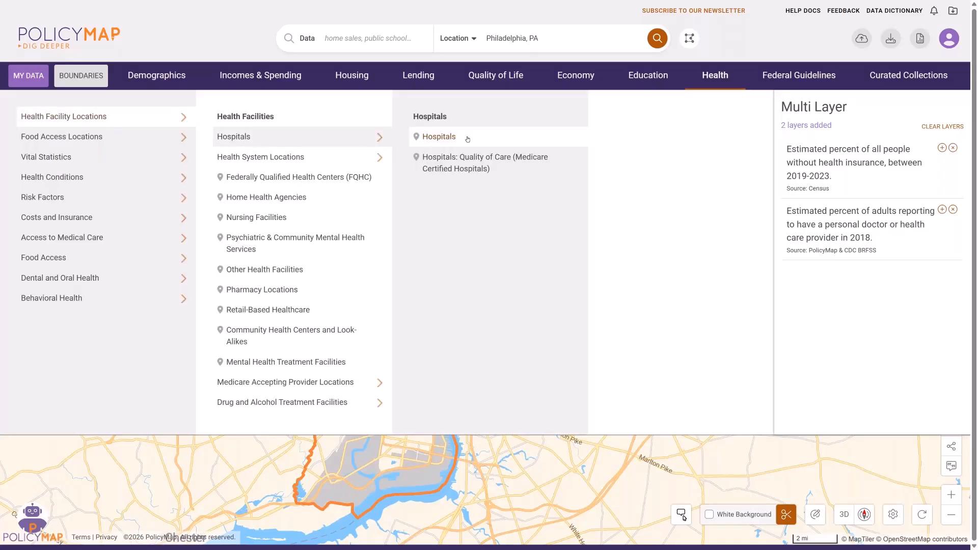
left_click(439, 136)
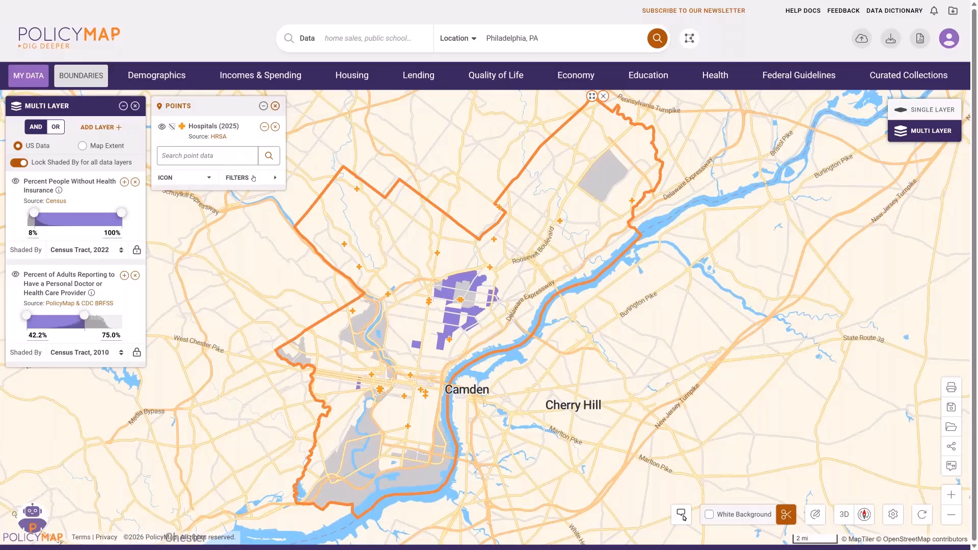
left_click(253, 178)
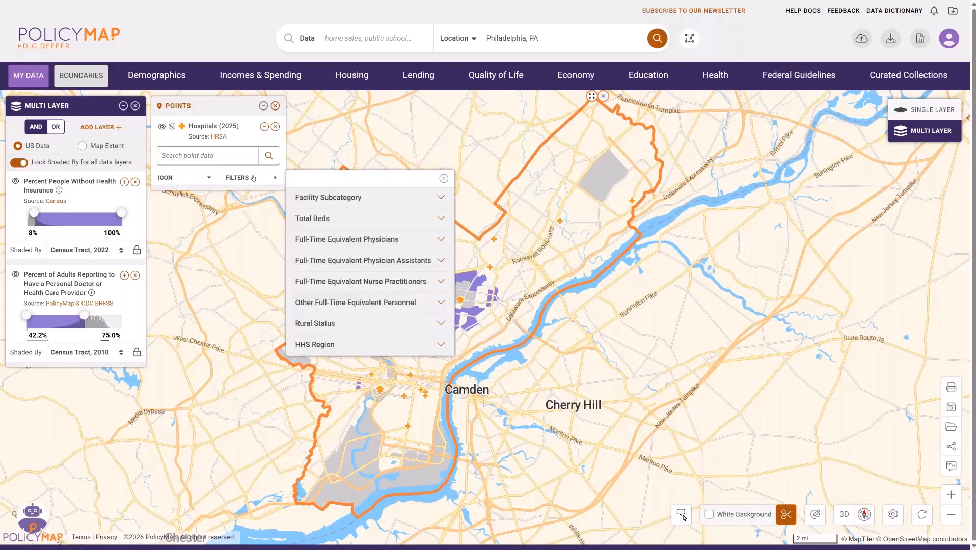
Filter the hospital points to the Short Term and Long Term facility subcategories, and close the filter options.
left_click(331, 197)
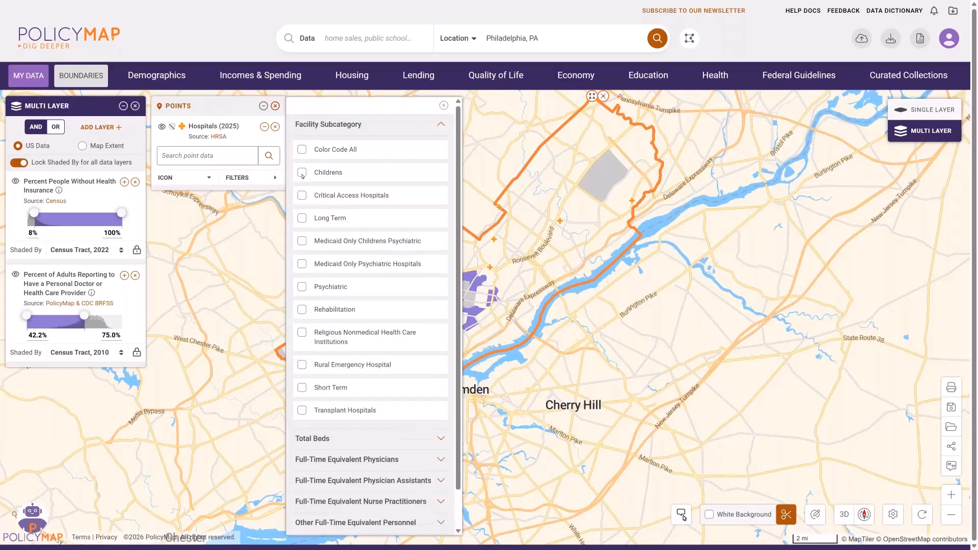
left_click(303, 388)
left_click(302, 218)
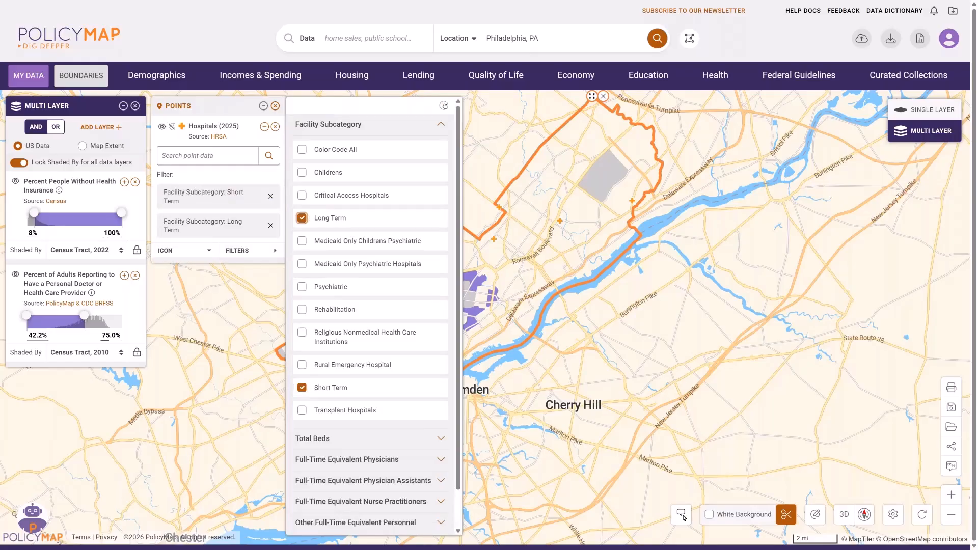
left_click(444, 106)
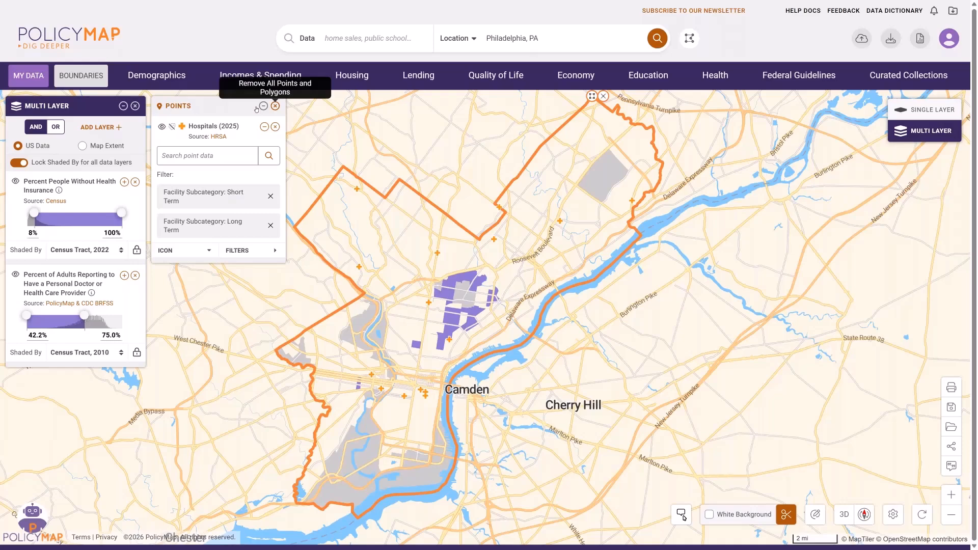
Clear the hospital points, all multi-layer data and the Philadelphia boundary from the map.
left_click(275, 106)
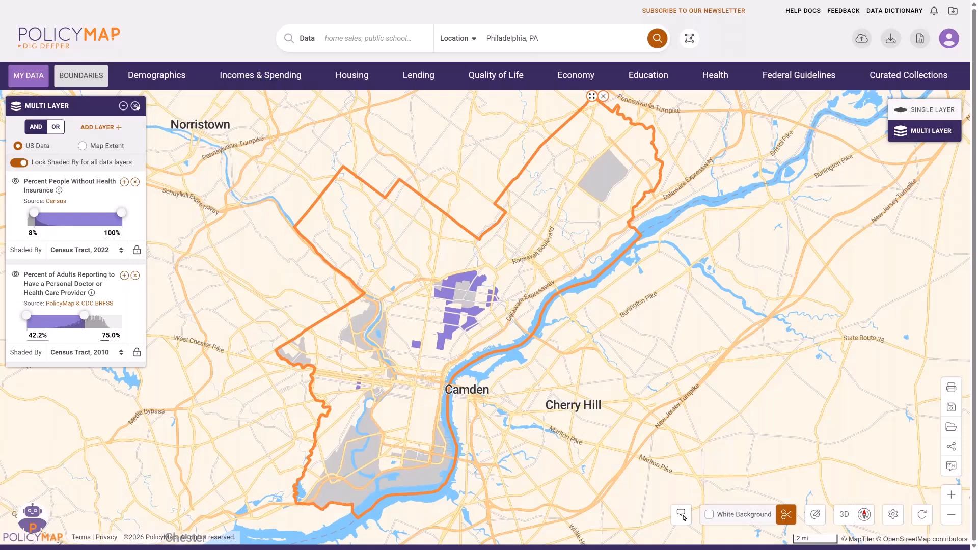
left_click(136, 106)
left_click(604, 98)
Change the map location to Seattle, WA and frame the area around Seattle, Bellevue and Renton.
left_click(492, 39)
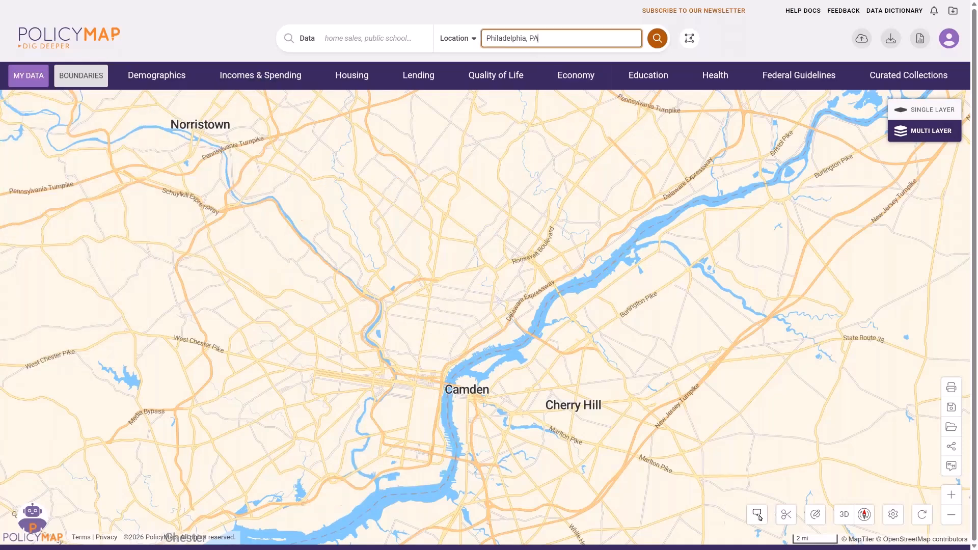
type("seattle, WA")
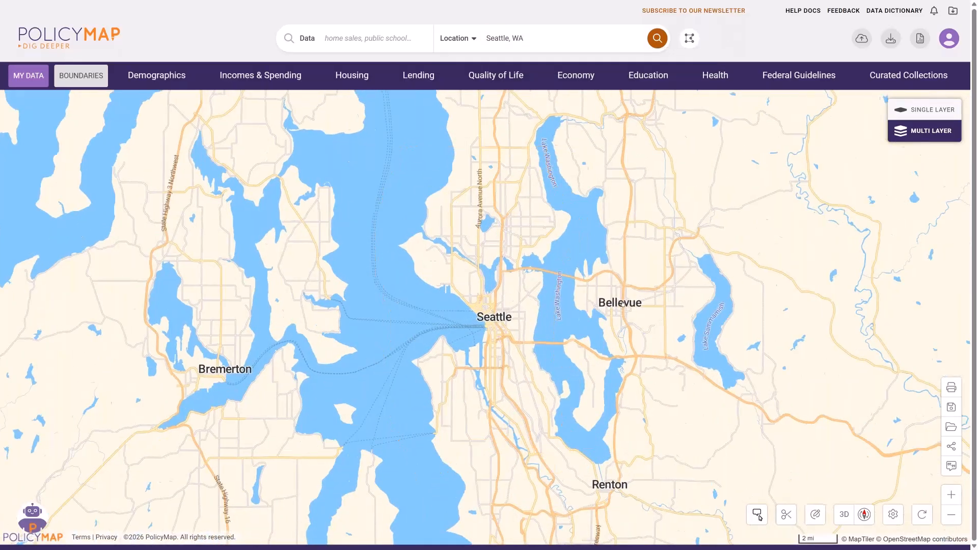
scroll(621, 305, "up", 1)
scroll(621, 304, "up", 2)
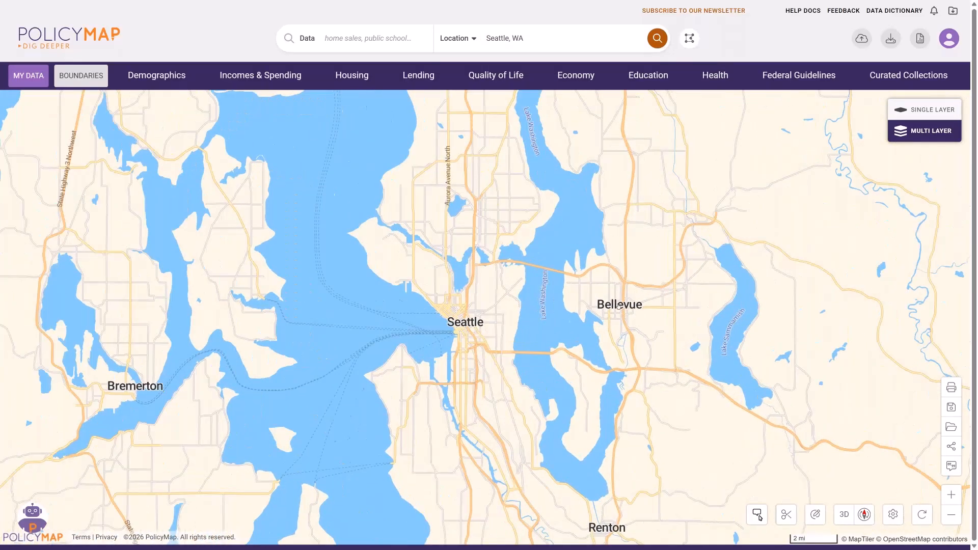
left_click_drag(617, 311, 590, 213)
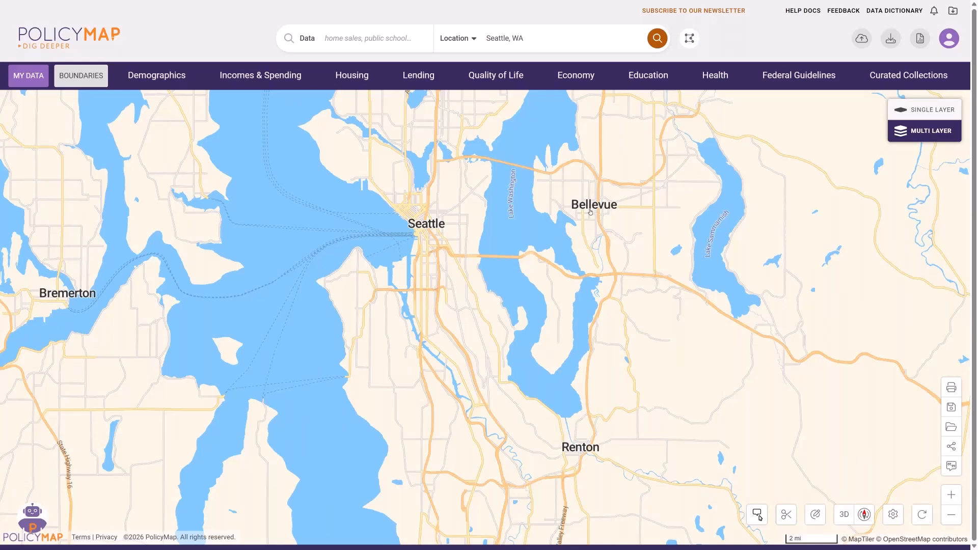
scroll(569, 231, "up", 1)
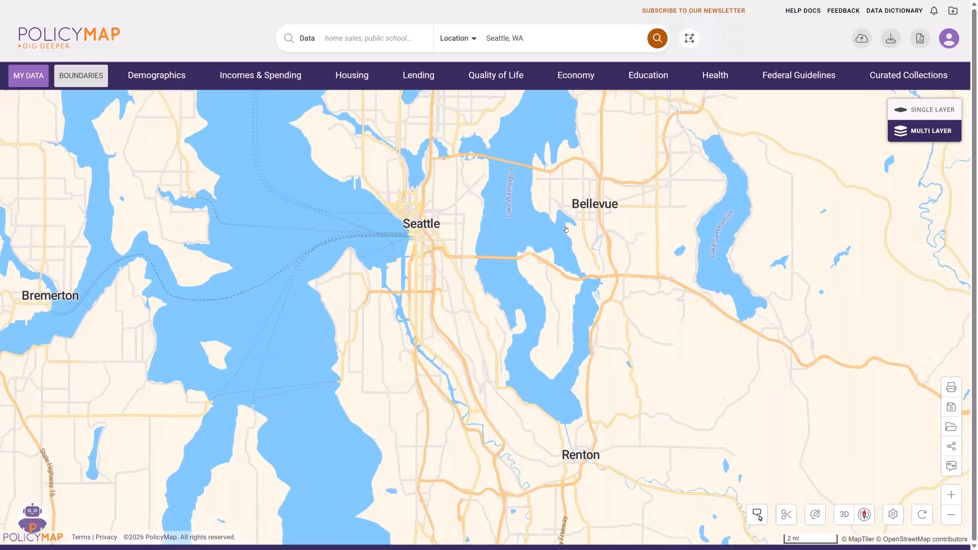
Add the National Walkability Index from the transportation data on quality of life as the first layer.
left_click(498, 76)
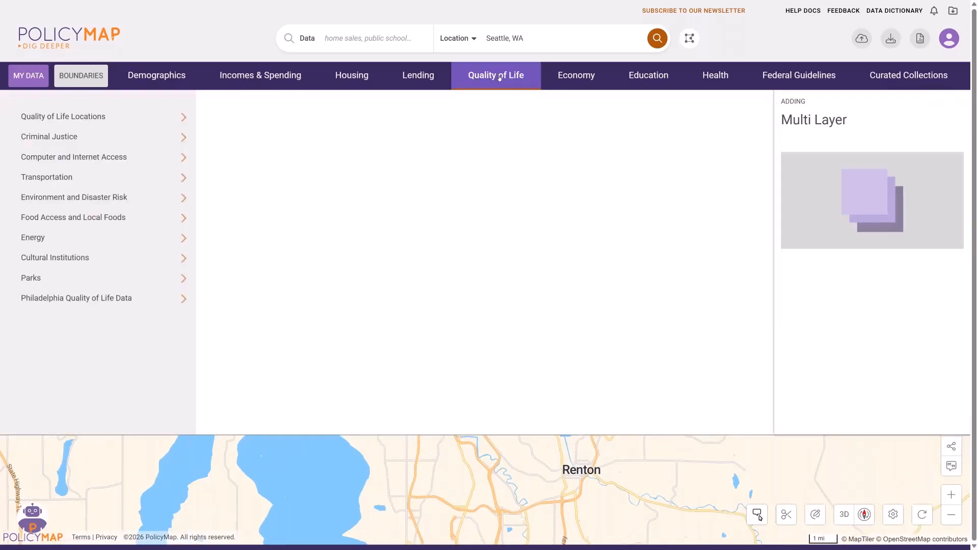
left_click(188, 177)
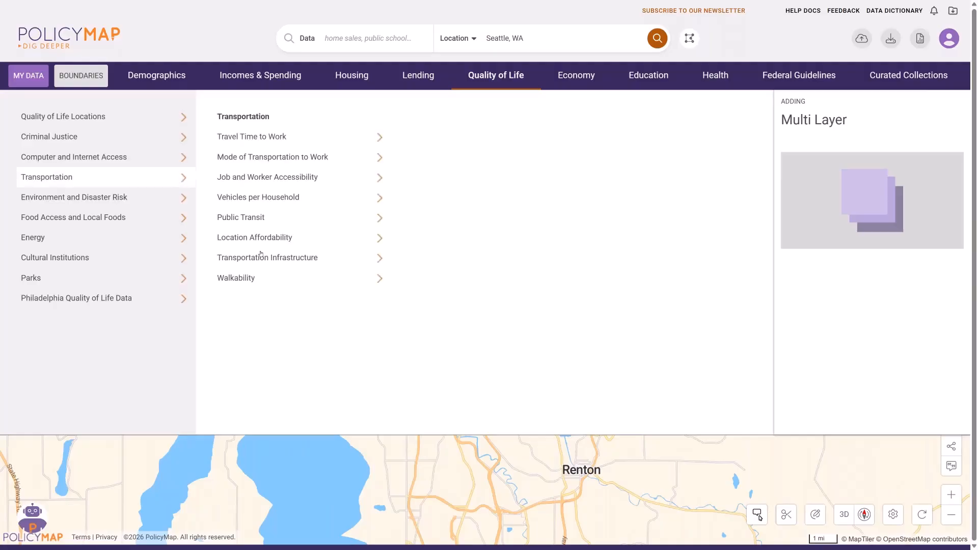
left_click(251, 277)
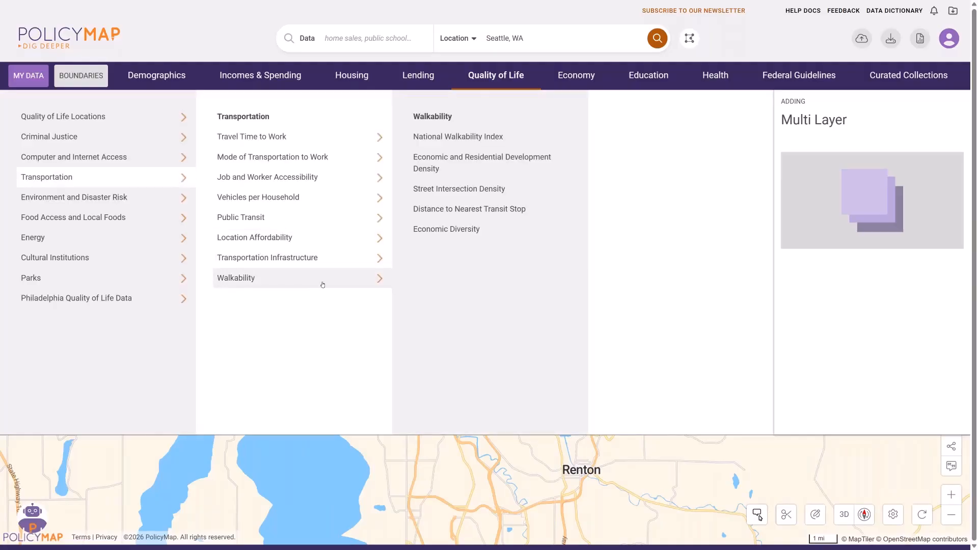
left_click(469, 138)
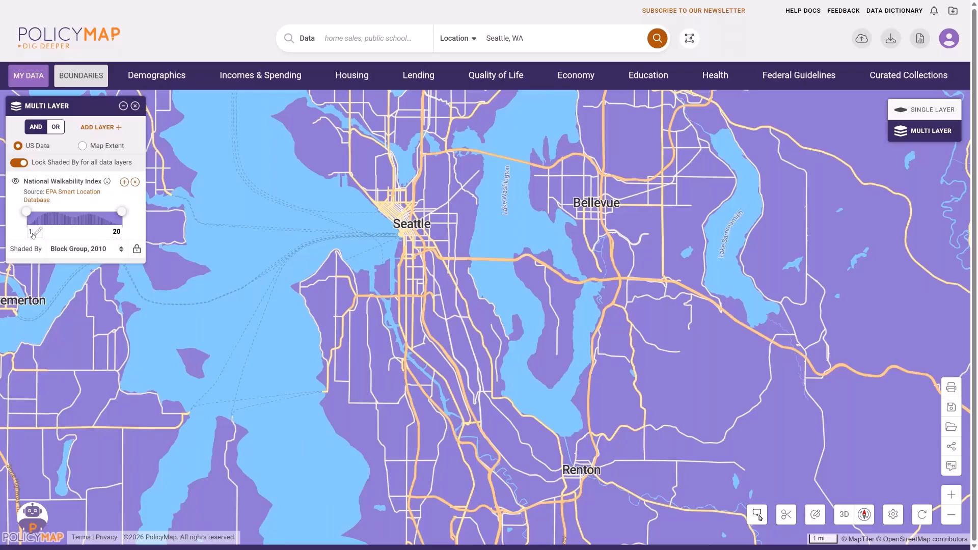
Set the lower limit of the National Walkability Index range to 18.
left_click(32, 234)
type("18")
key("Return")
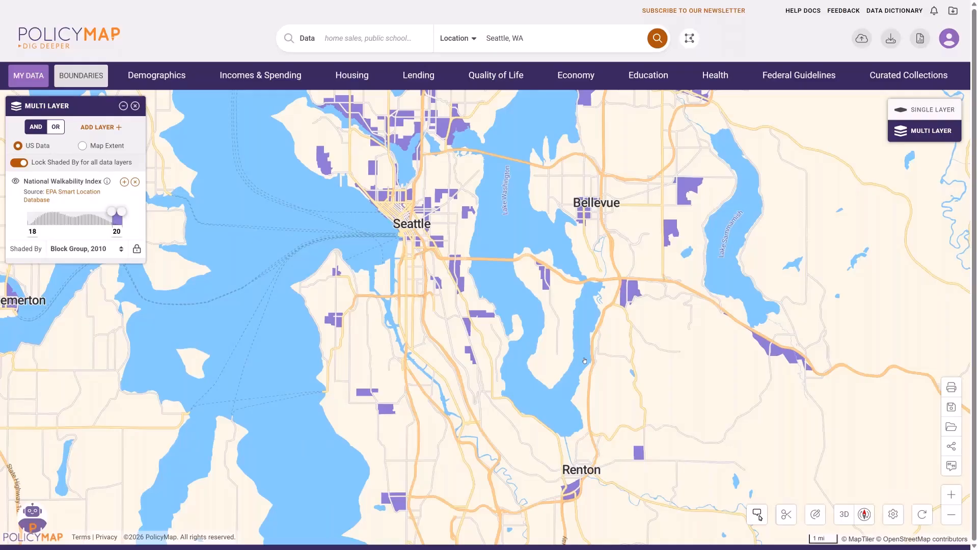
Add the No Vehicles indicator from the vehicles per household data as a second layer.
left_click(489, 66)
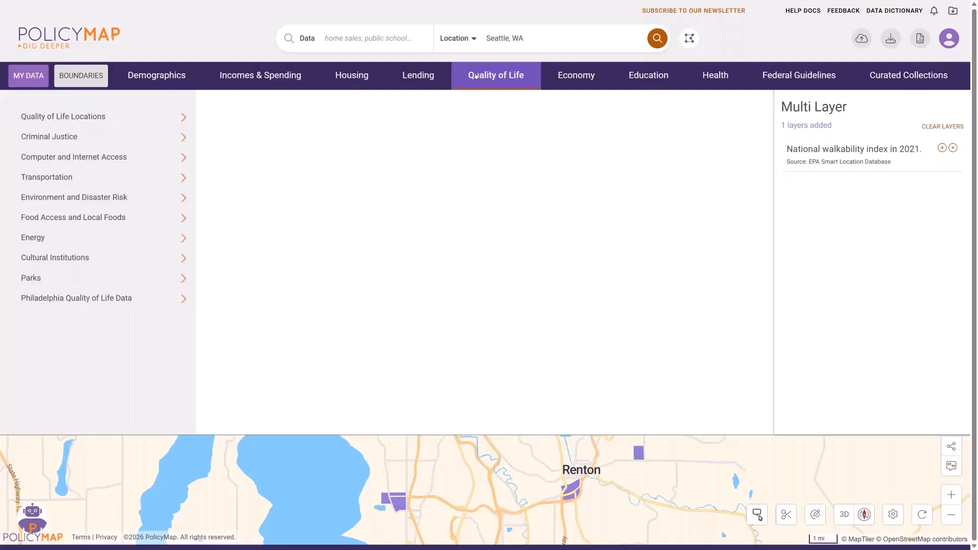
left_click(159, 178)
left_click(259, 199)
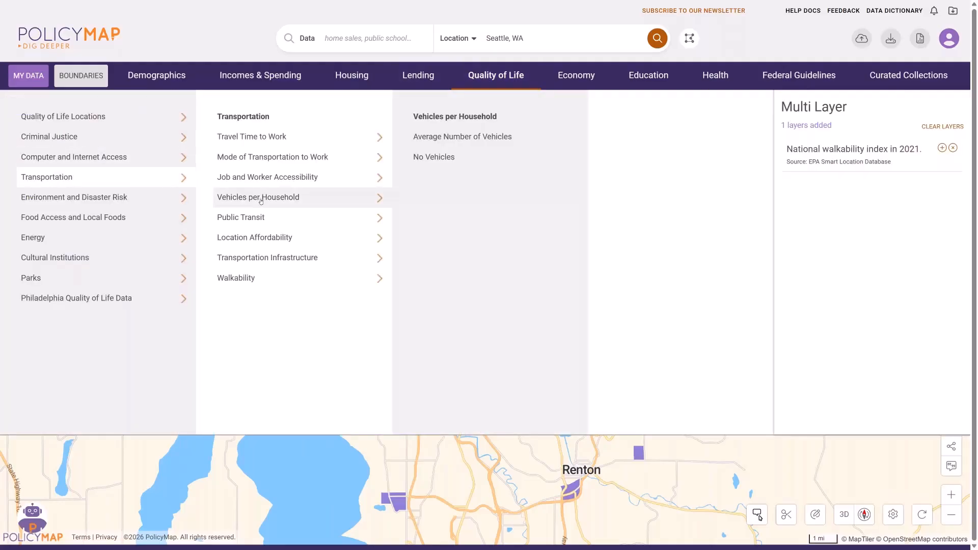
left_click(450, 158)
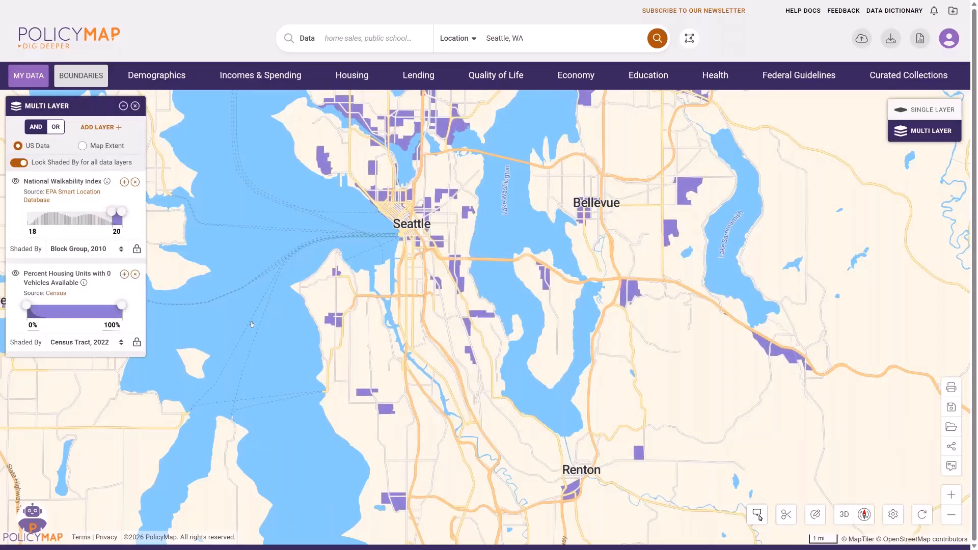
Set the lower limit for housing units with 0 vehicles to 20%, and check a highlighted block group's layer values south of central Seattle.
left_click(33, 325)
left_click_drag(34, 325, 25, 326)
type("20")
key("Return")
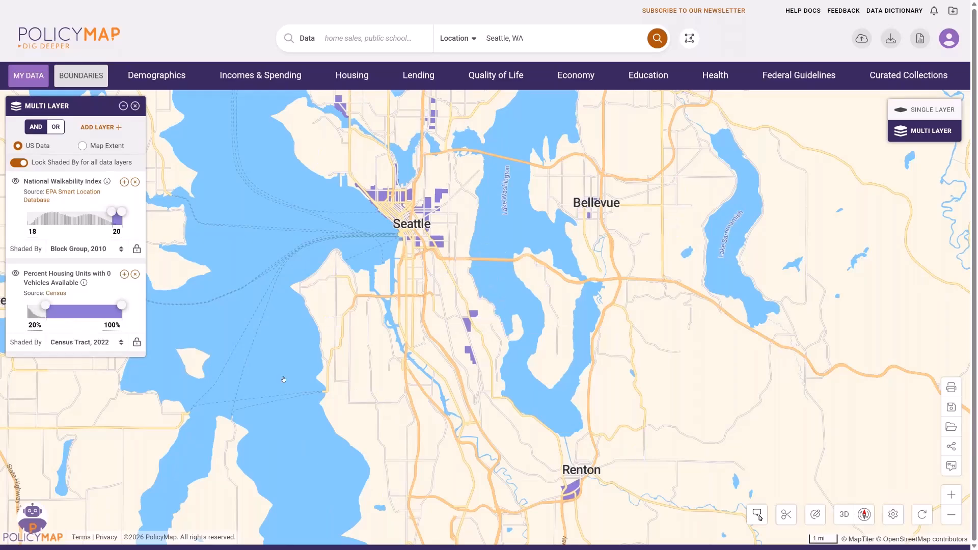
left_click(474, 316)
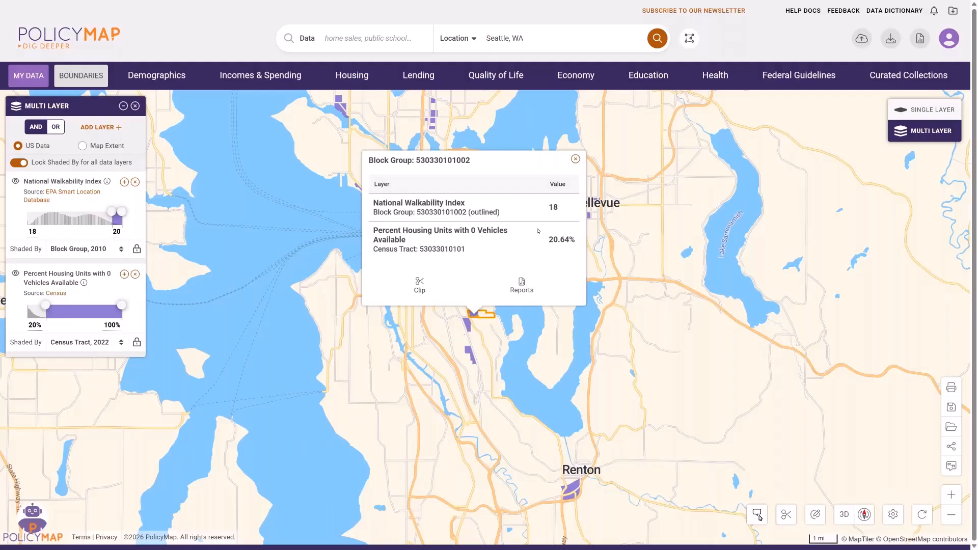
left_click(575, 160)
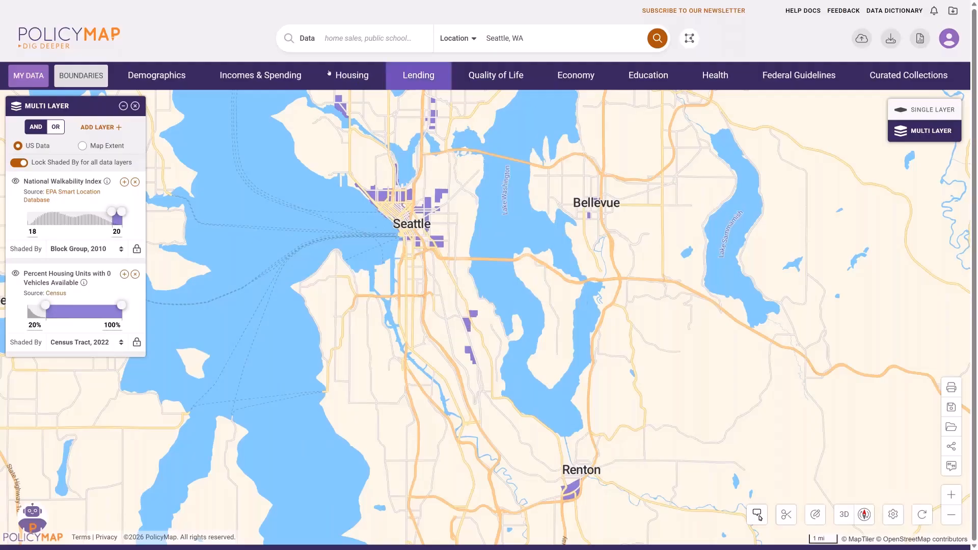
Add median rent for all units from the rents and rental units data as a third layer.
left_click(359, 76)
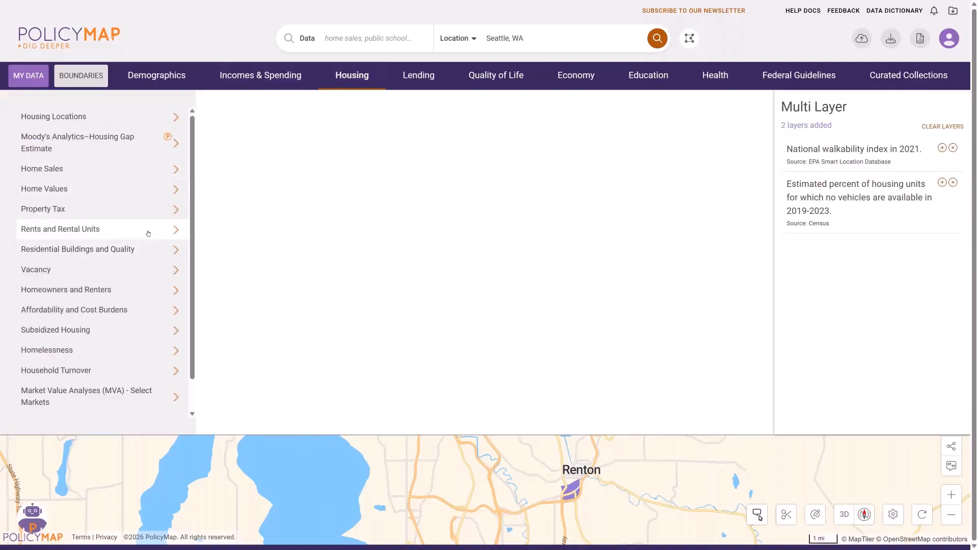
left_click(164, 228)
left_click(256, 137)
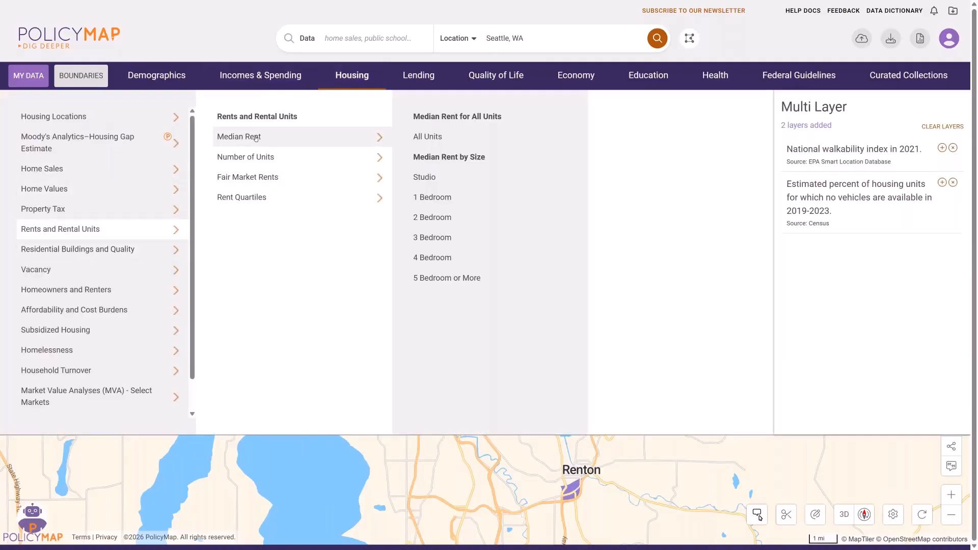
left_click(428, 137)
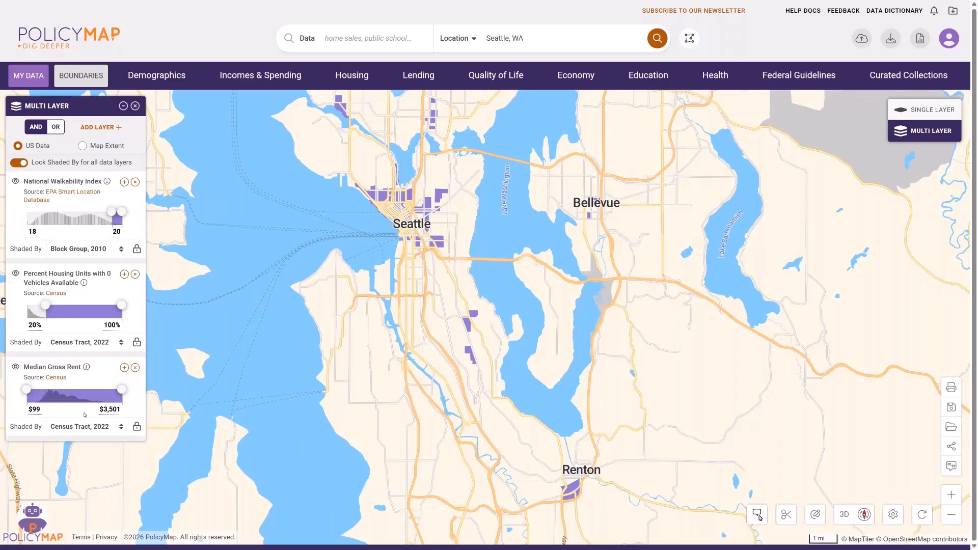
Set the upper limit of the median gross rent range to $2,000.
left_click(108, 409)
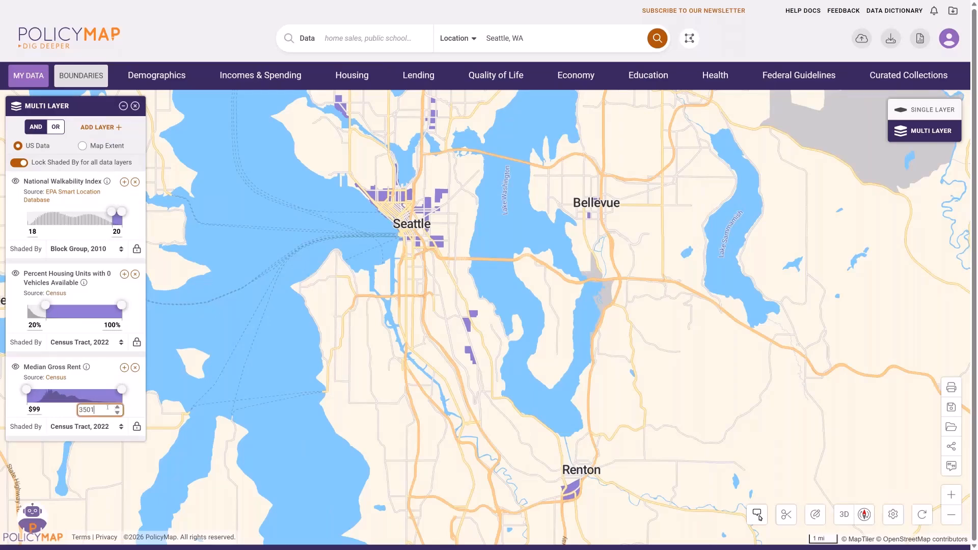
type("2000")
key("Return")
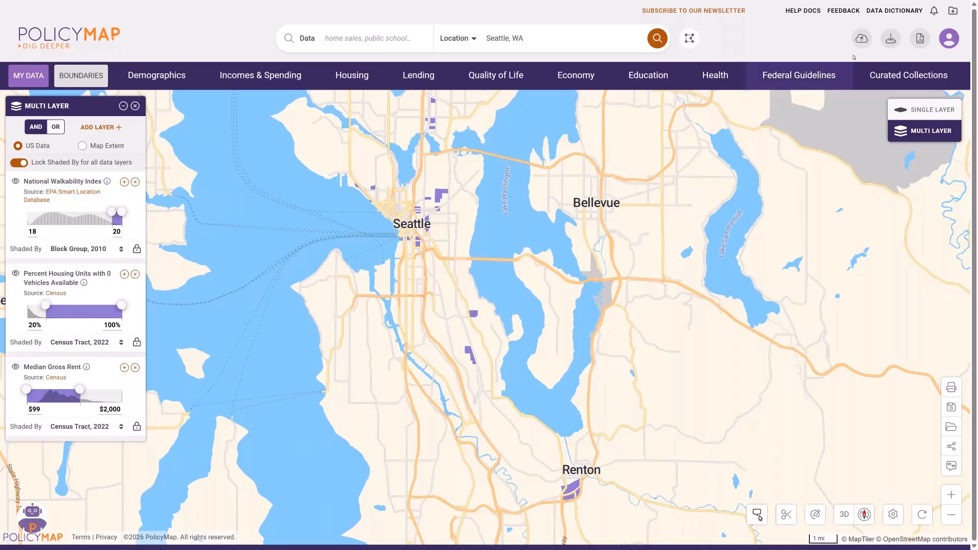
Download the multi-layer data for King County, WA as a human-readable CSV delivered by email, and return to the map.
left_click(895, 40)
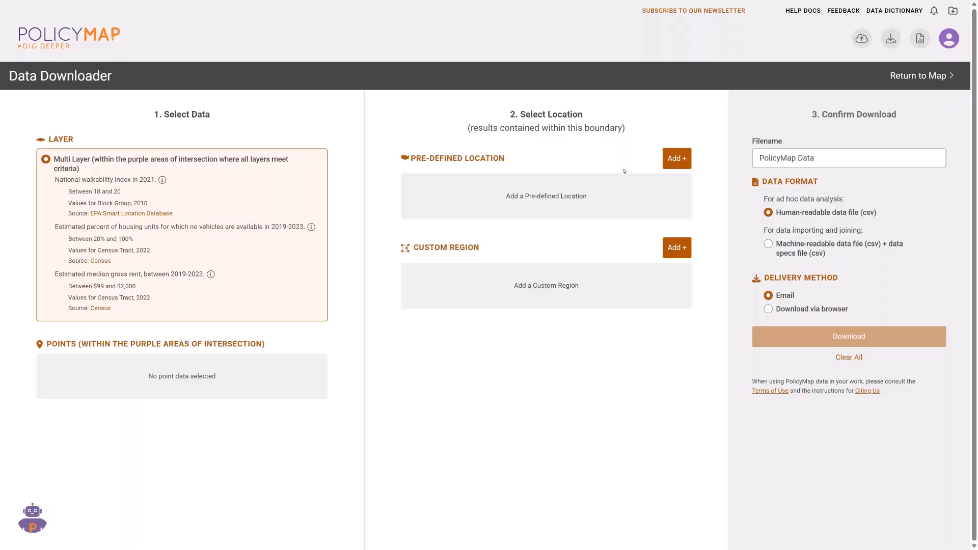
left_click(679, 159)
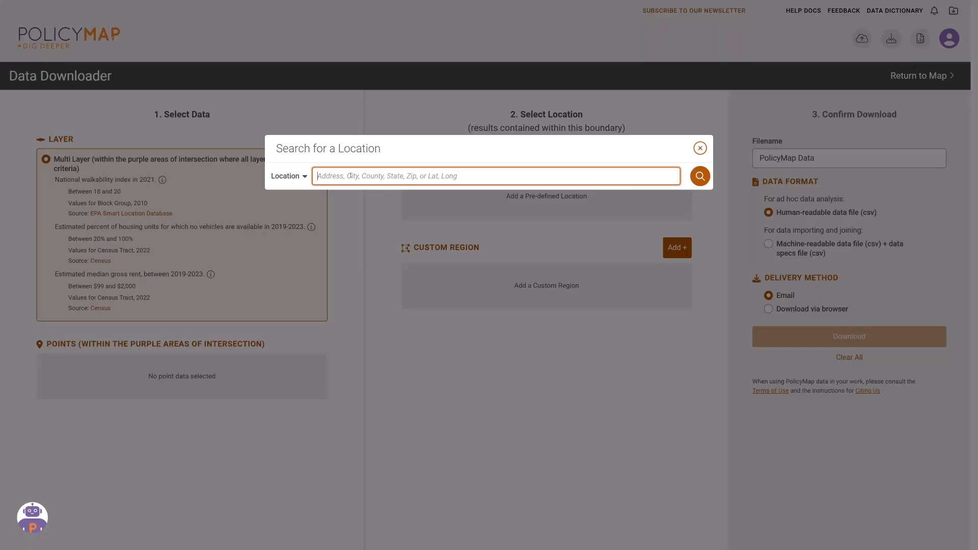
type("king")
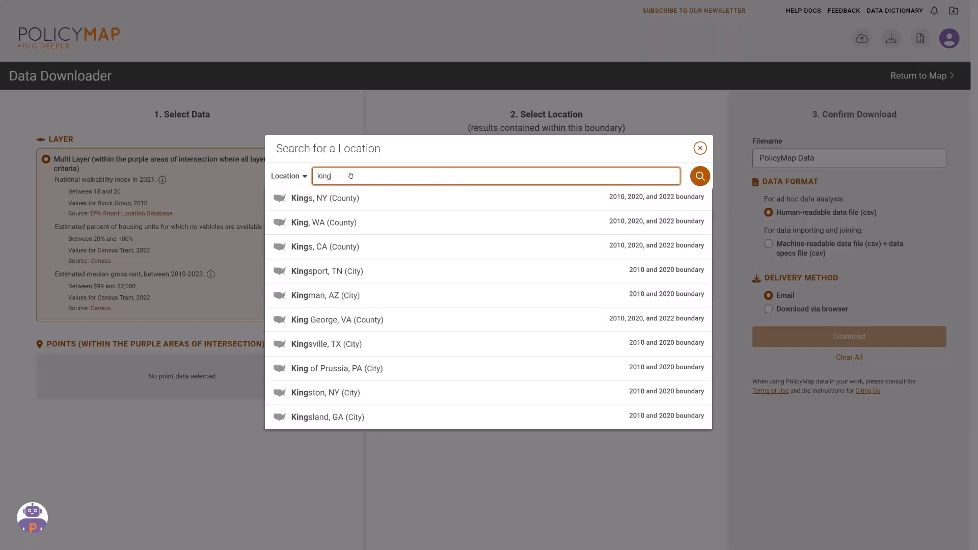
left_click(341, 223)
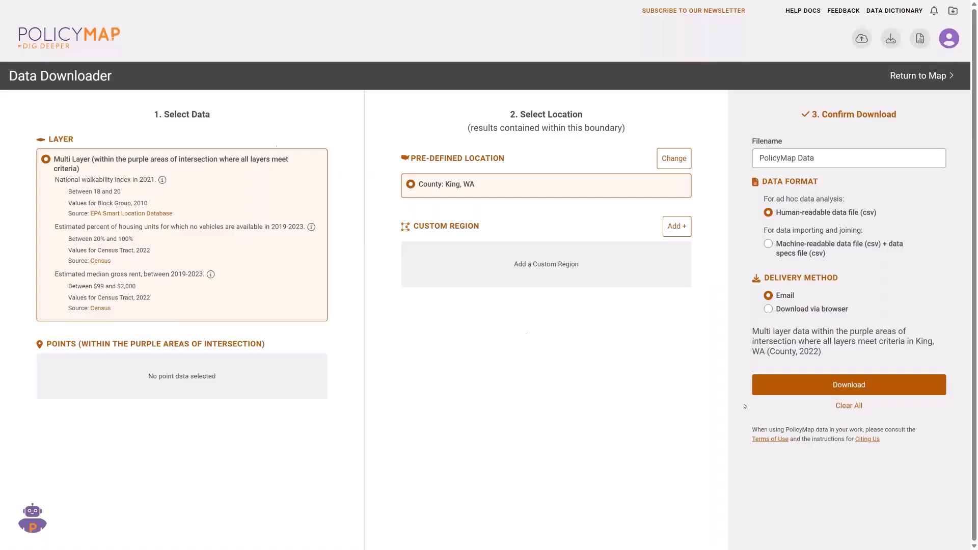
left_click(843, 387)
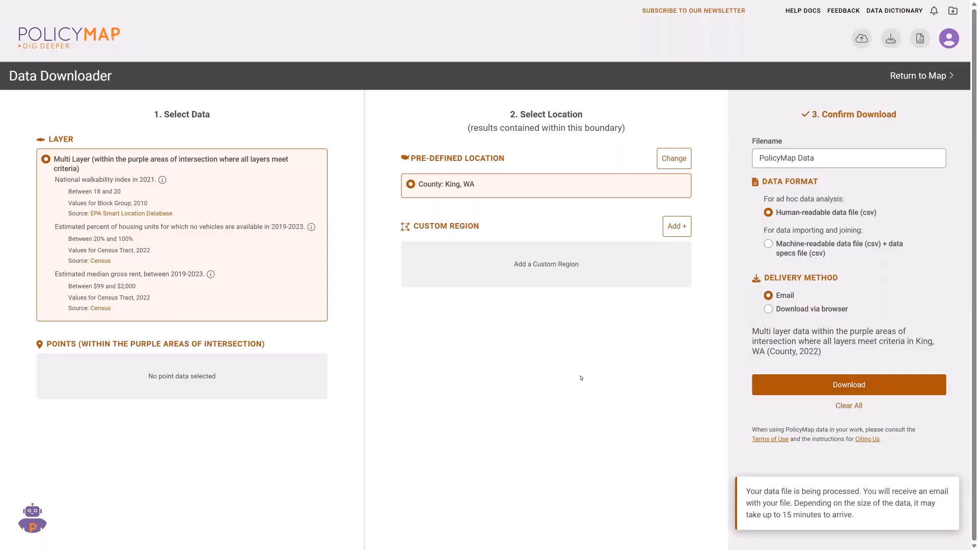
left_click(919, 75)
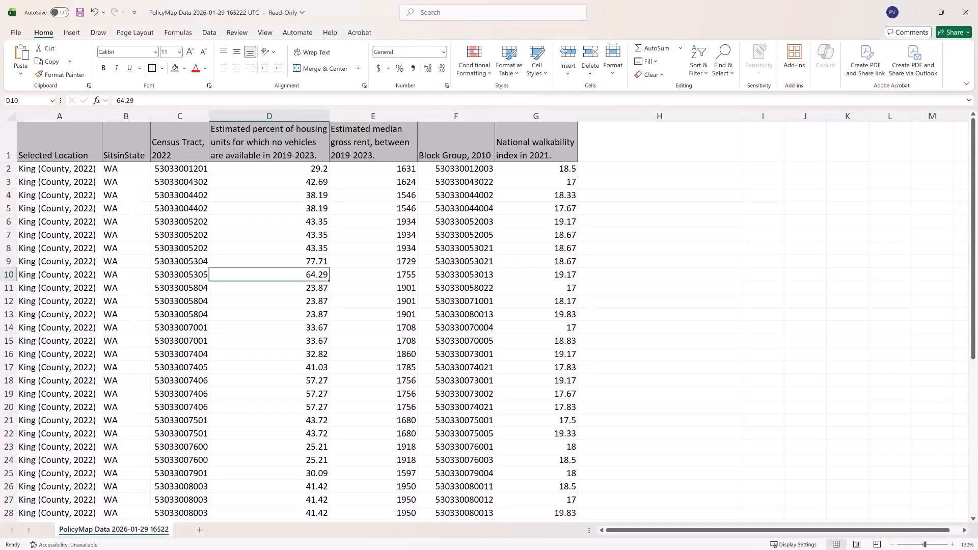
Switch to Excel and examine the census tract column in the downloaded PolicyMap data.
left_click(174, 111)
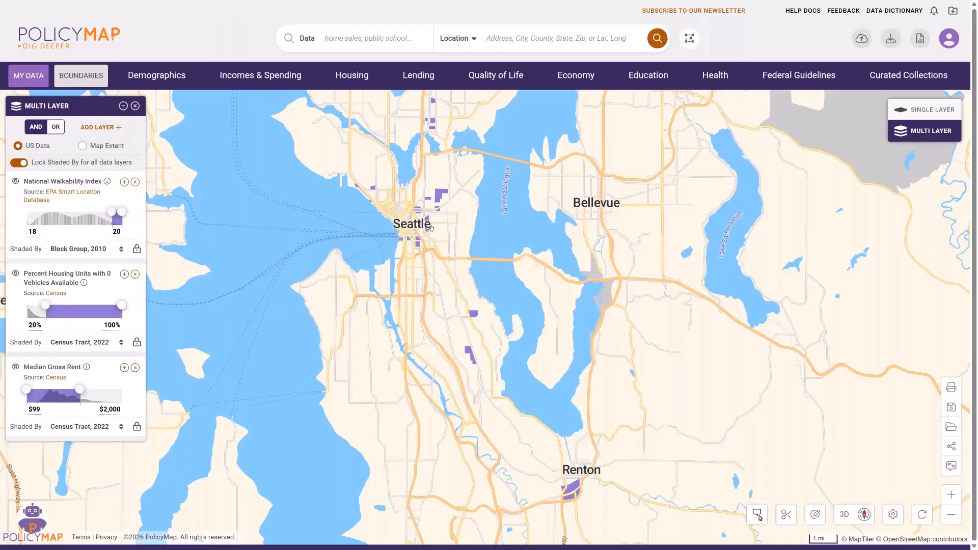
Turn on the bus route and stop labels in the base map settings for the Seattle map.
scroll(431, 226, "up", 1)
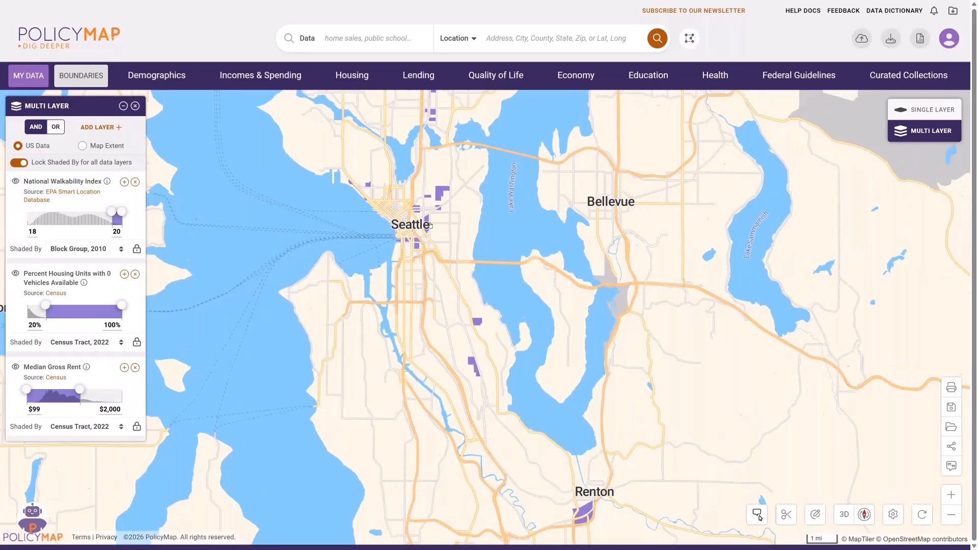
scroll(430, 226, "up", 1)
scroll(418, 187, "up", 1)
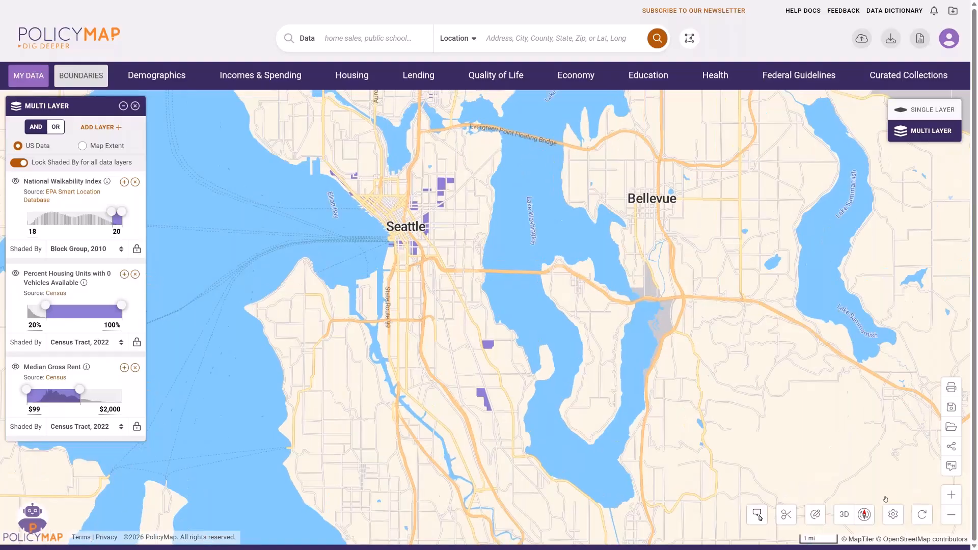
left_click(758, 515)
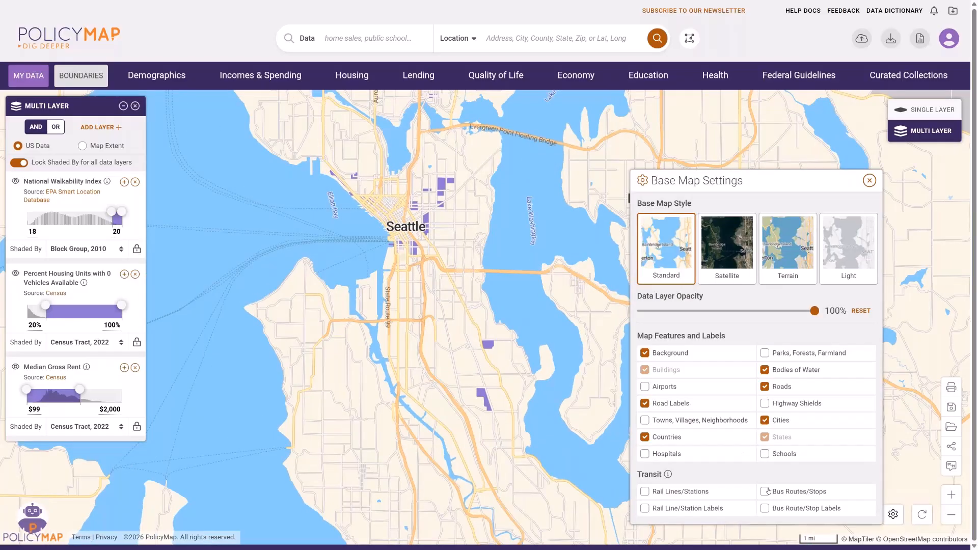
left_click(770, 509)
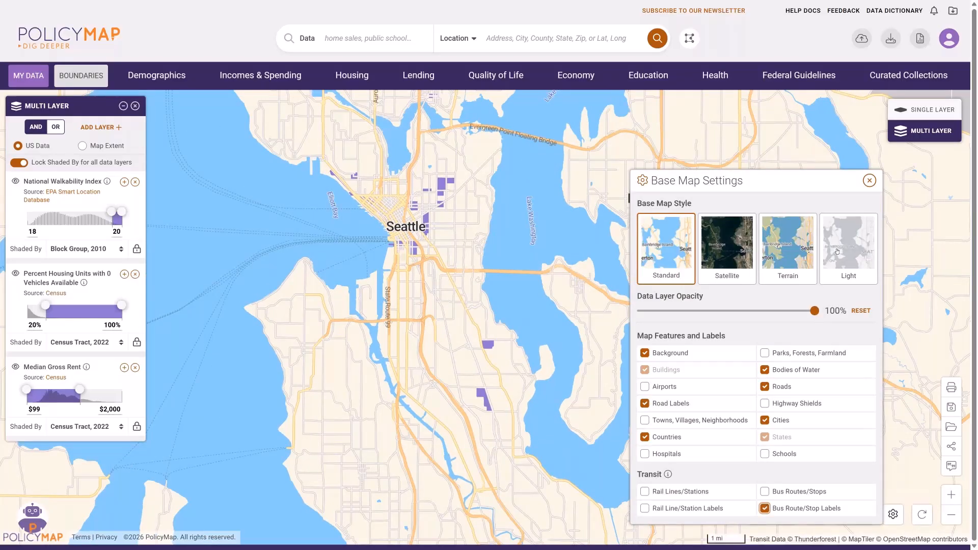
left_click(869, 180)
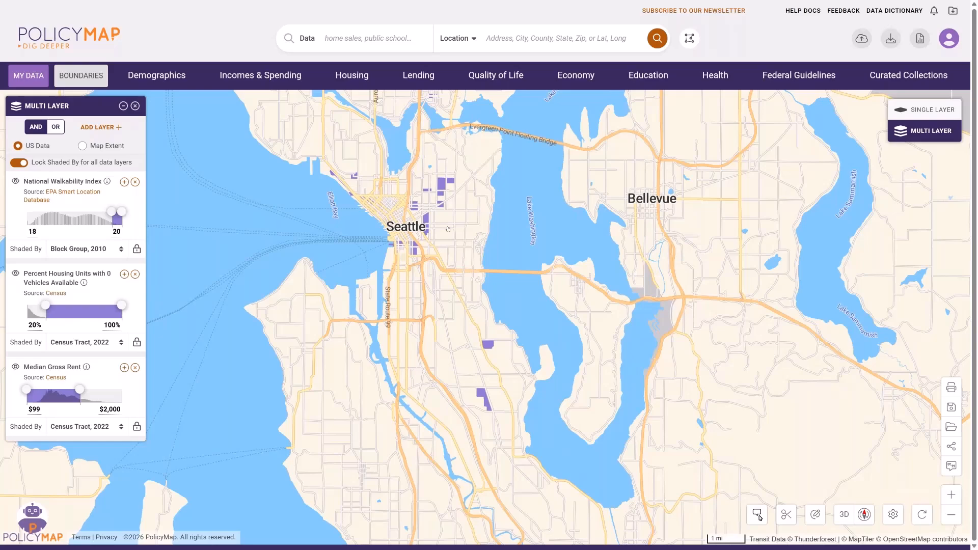
Examine the shaded areas around downtown Seattle for bus routes and stops at street level.
scroll(446, 229, "up", 2)
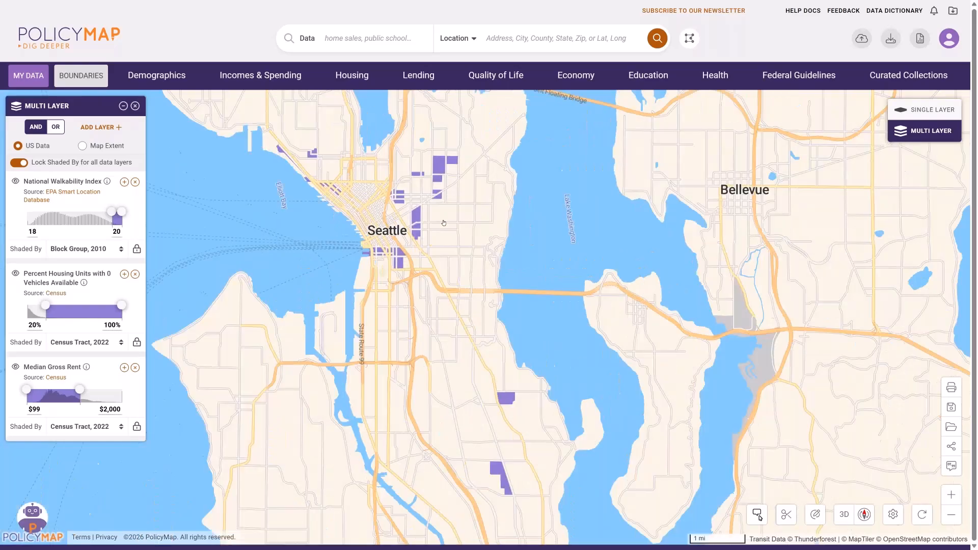
scroll(444, 223, "up", 2)
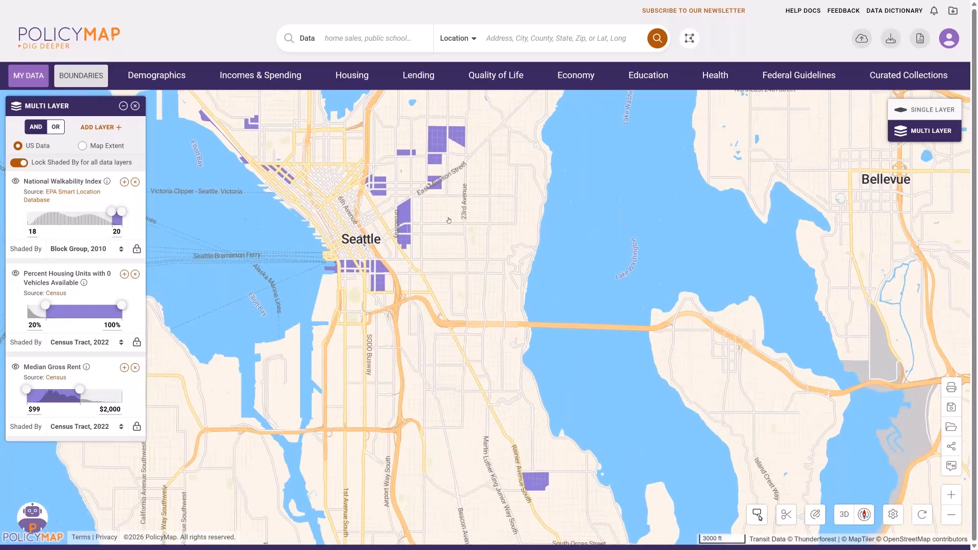
scroll(449, 220, "up", 1)
scroll(448, 220, "up", 1)
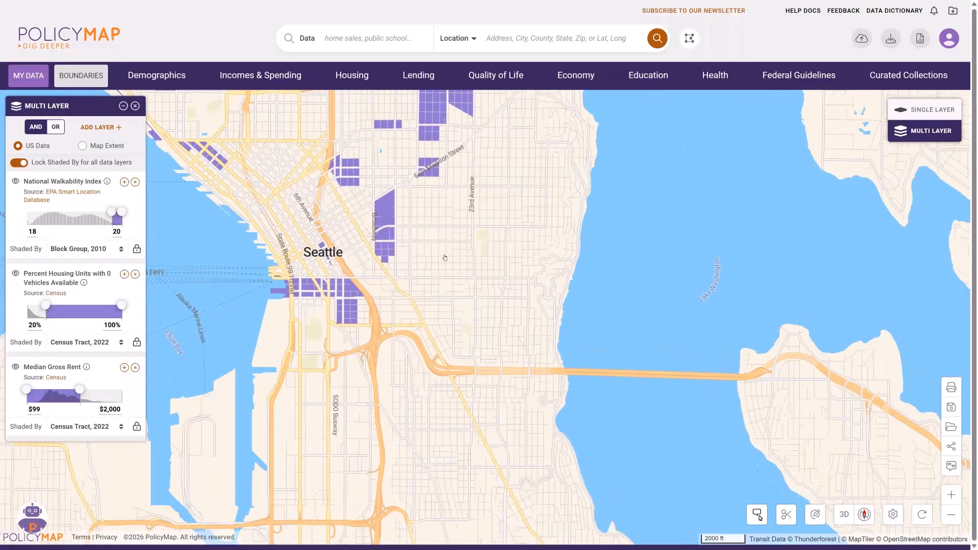
left_click_drag(445, 258, 448, 264)
scroll(468, 288, "up", 1)
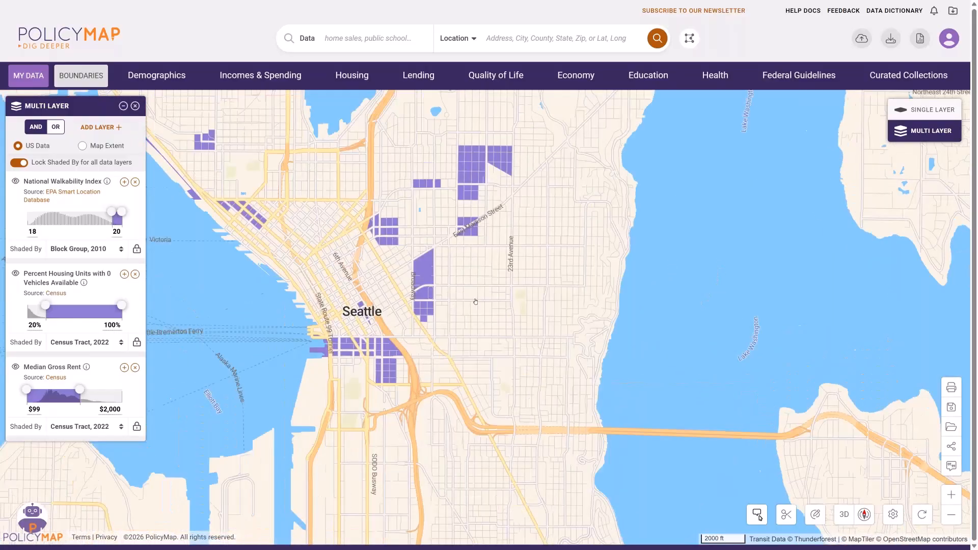
scroll(459, 311, "up", 1)
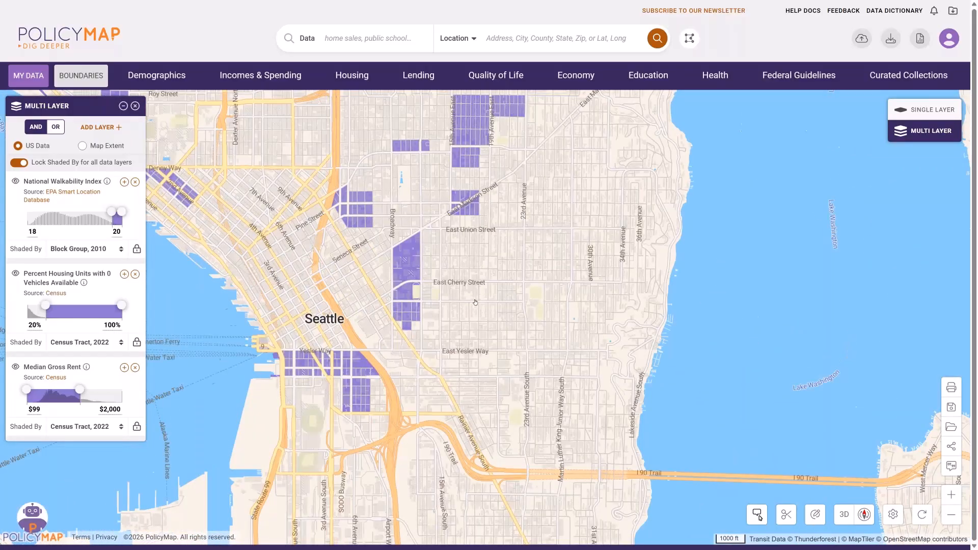
scroll(476, 302, "up", 1)
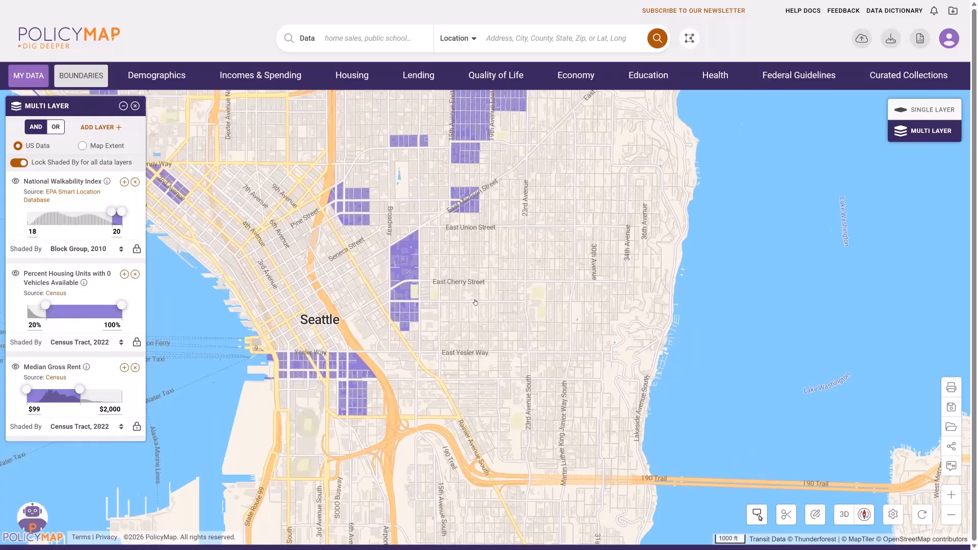
scroll(475, 302, "up", 1)
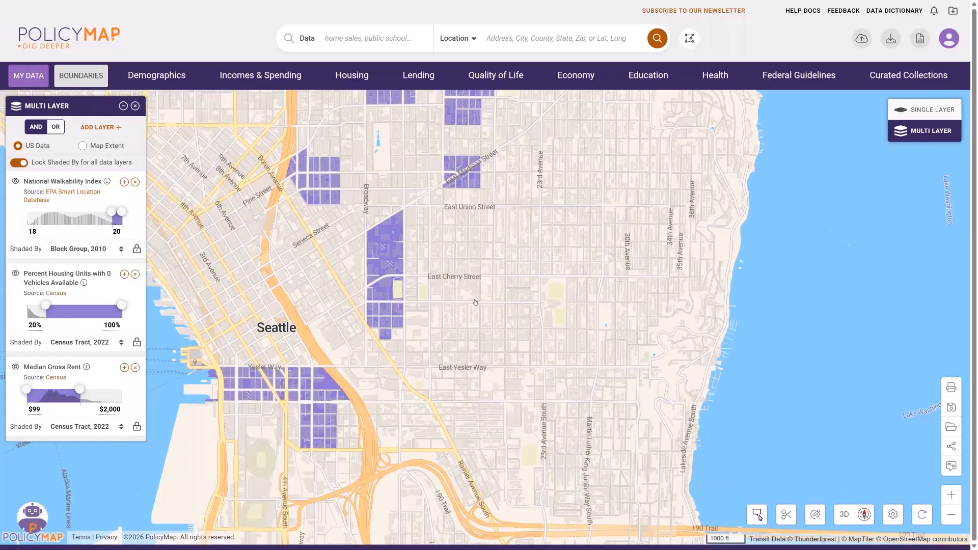
Display bus routes and stops together with their labels on the Seattle map through the base map settings.
scroll(475, 303, "down", 2)
left_click(893, 514)
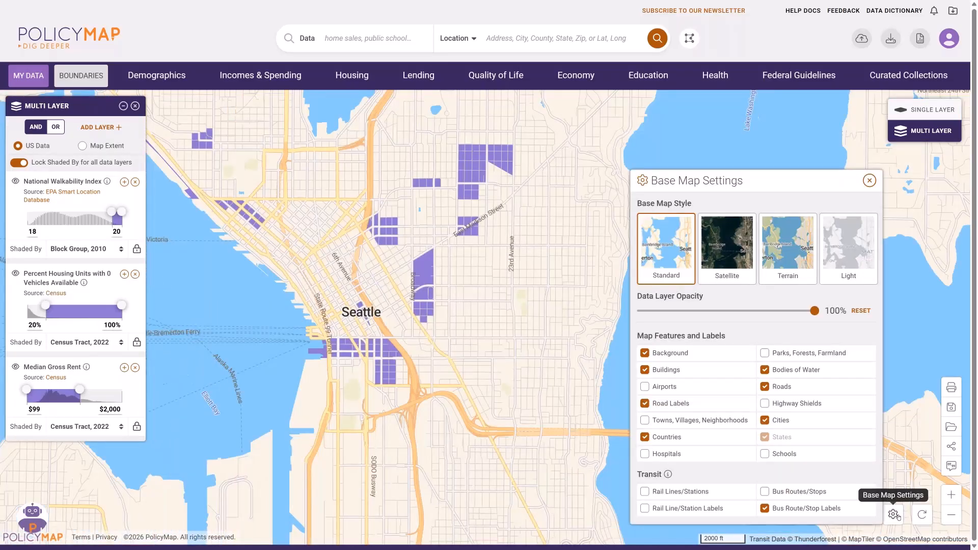
left_click(766, 509)
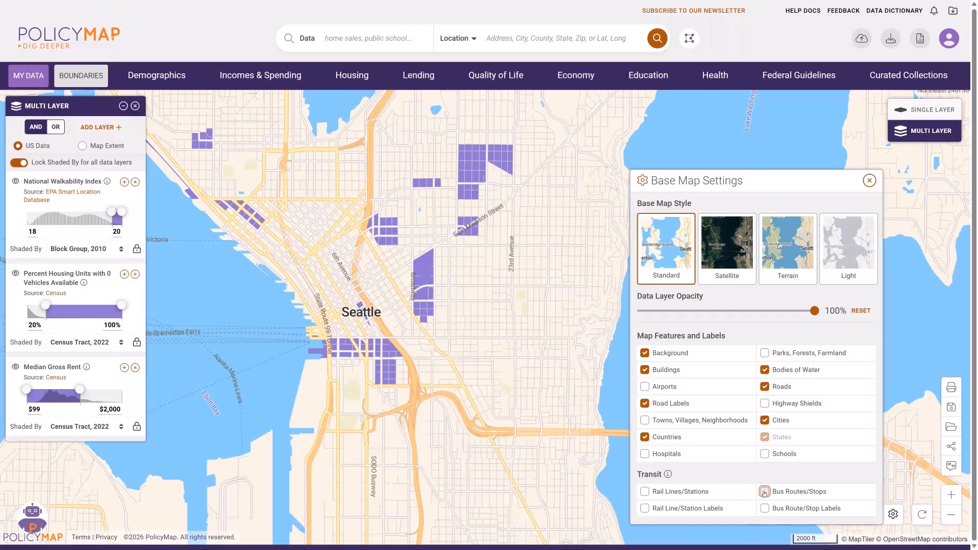
left_click(764, 492)
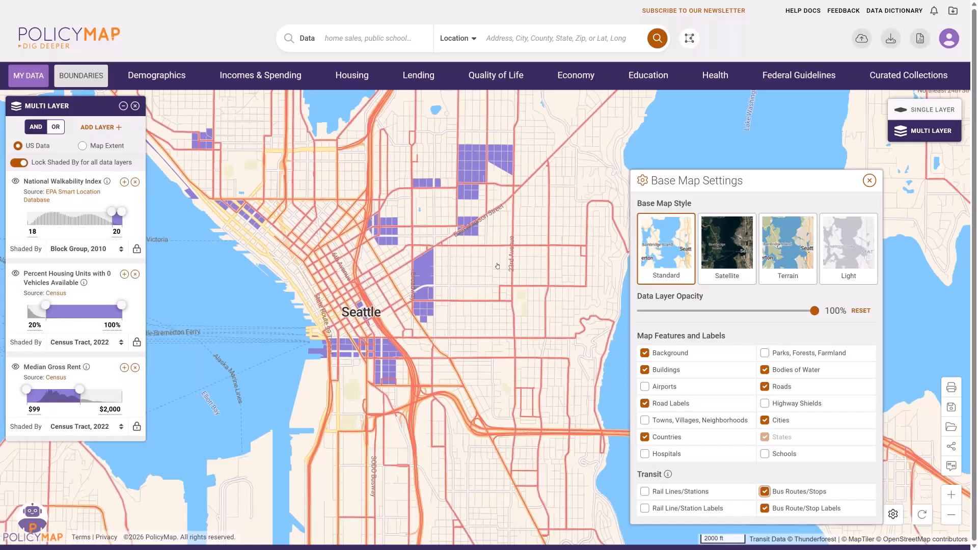
left_click(870, 181)
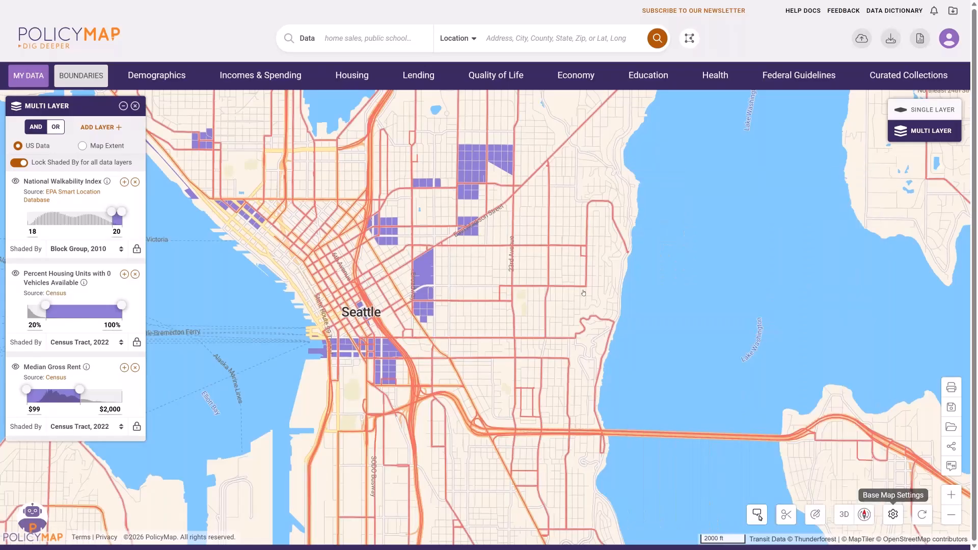
scroll(608, 385, "down", 1)
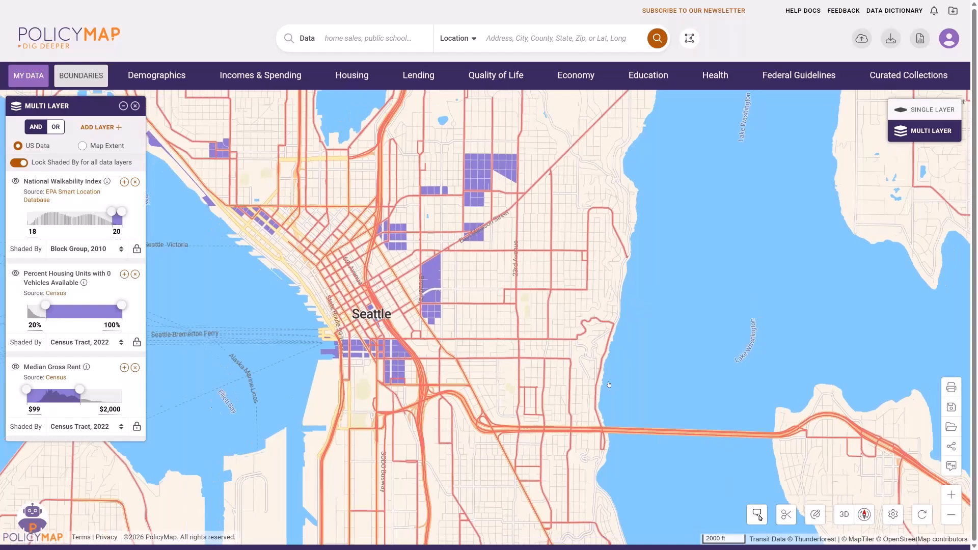
scroll(608, 384, "down", 1)
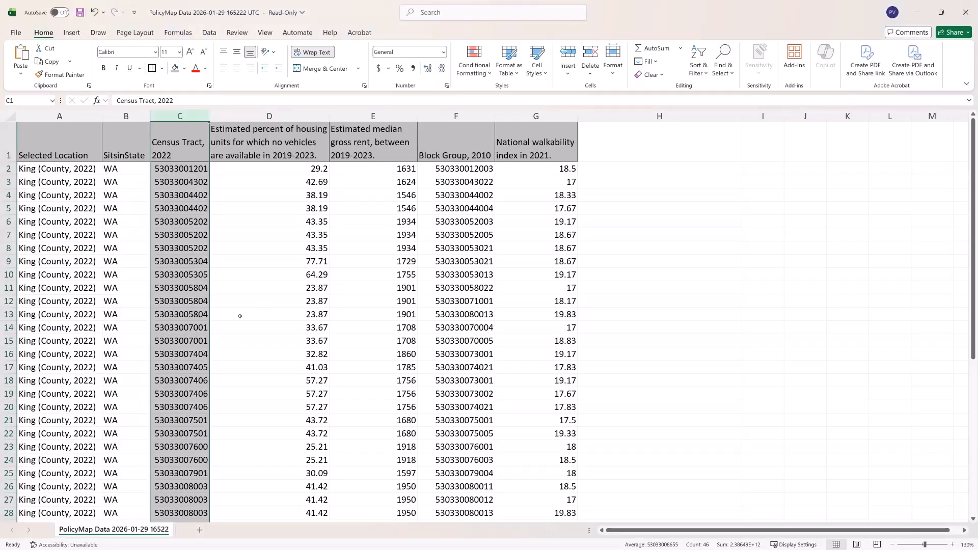
Return from the Excel data to the map and turn off the bus routes and stops in the base map settings.
left_click(191, 315)
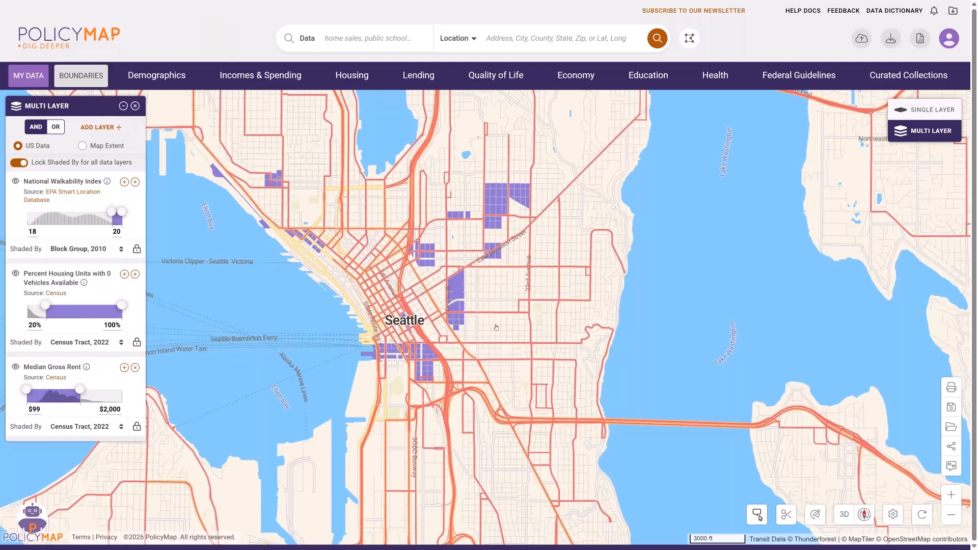
left_click(893, 514)
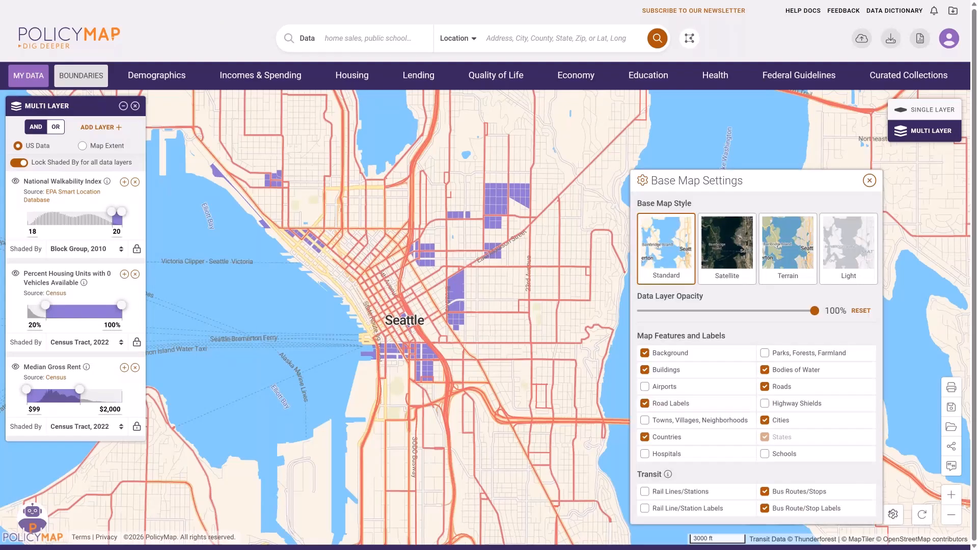
left_click(765, 492)
left_click(627, 159)
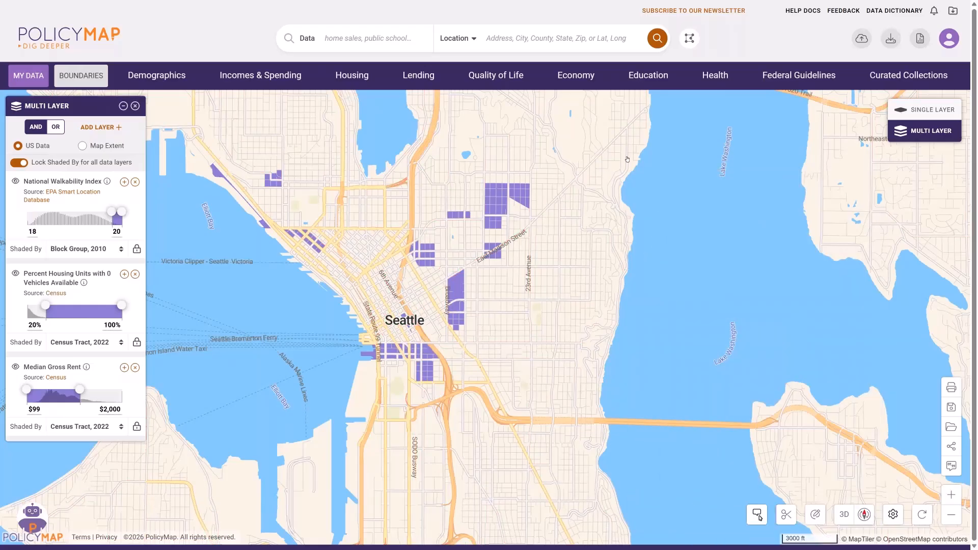
Remove the current multi-layer data from the map and search for the location "ga".
left_click(135, 105)
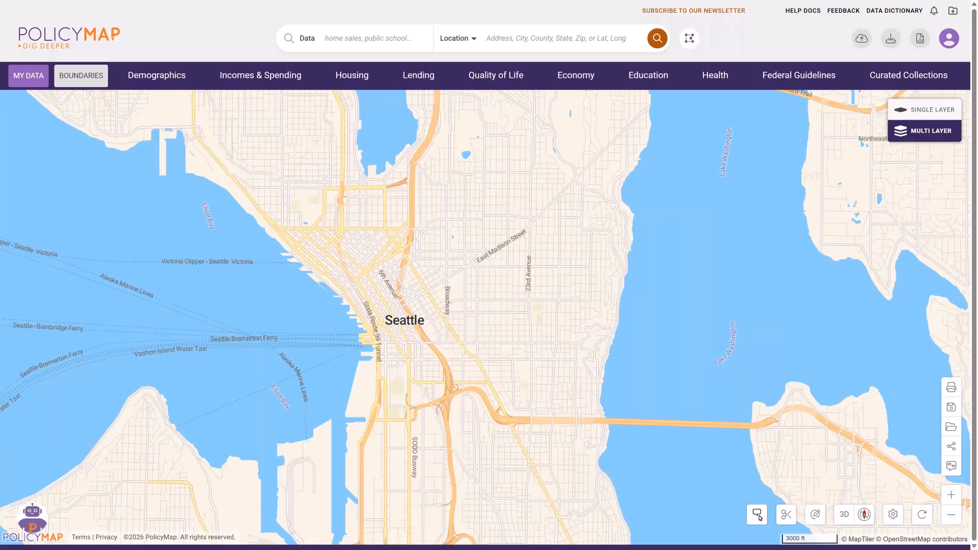
left_click(528, 38)
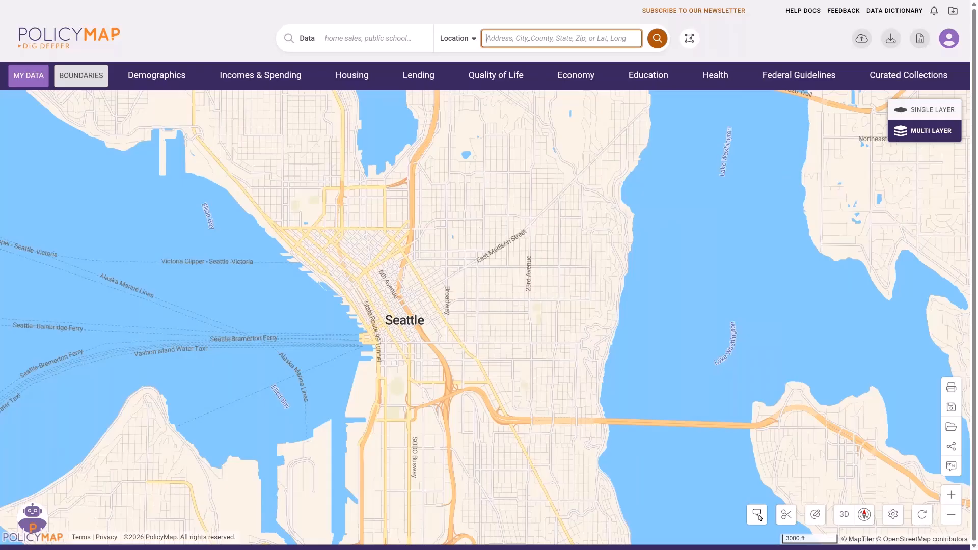
type("g")
type("a")
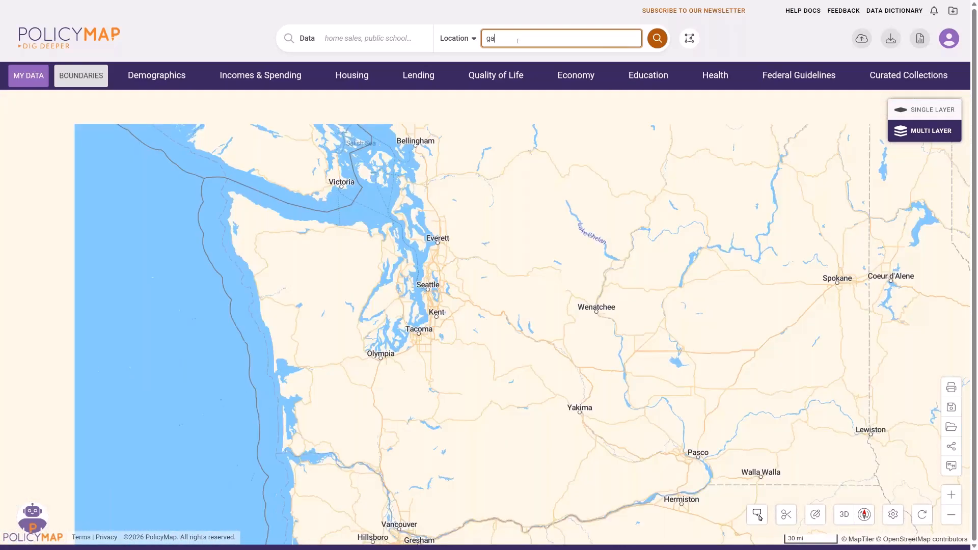
key("Return")
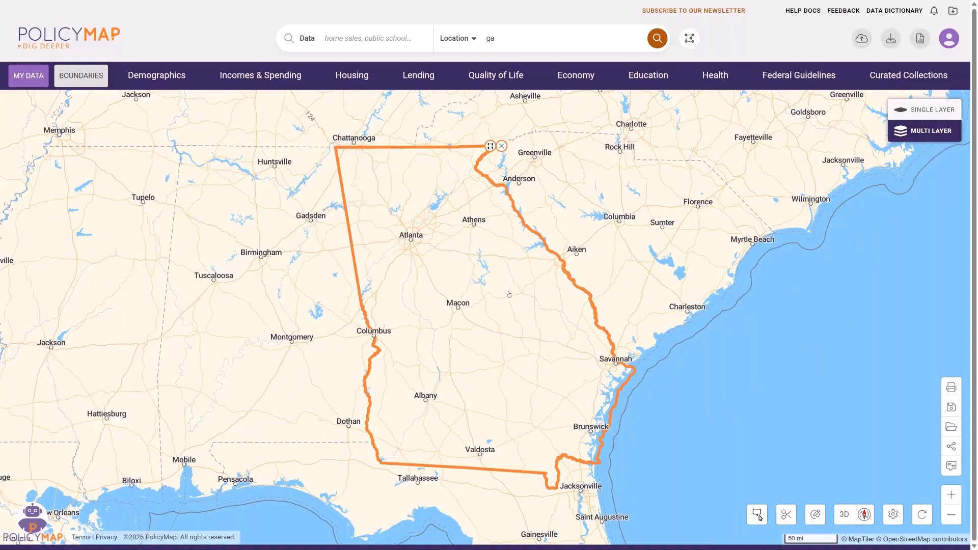
Clip the map to the Georgia boundary and give it a white background.
scroll(509, 294, "up", 1)
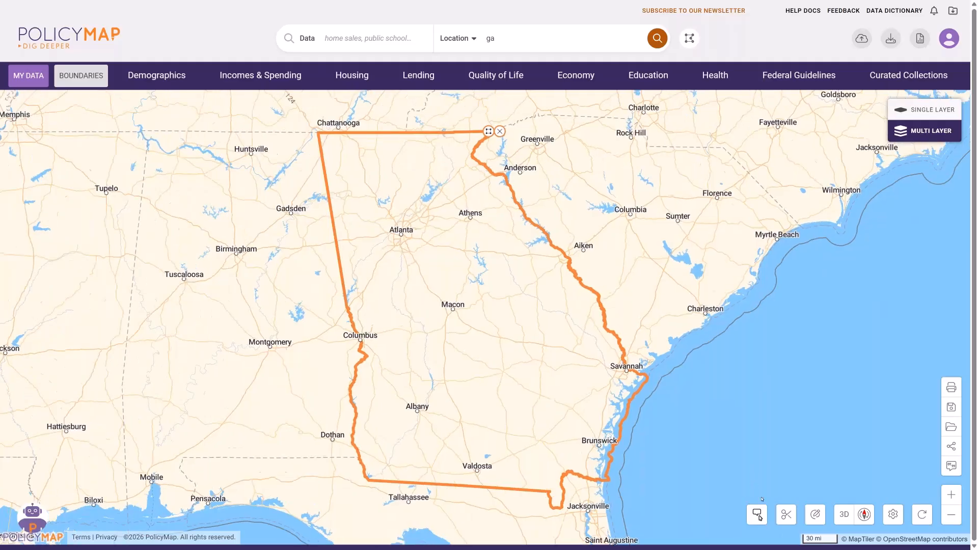
left_click(787, 515)
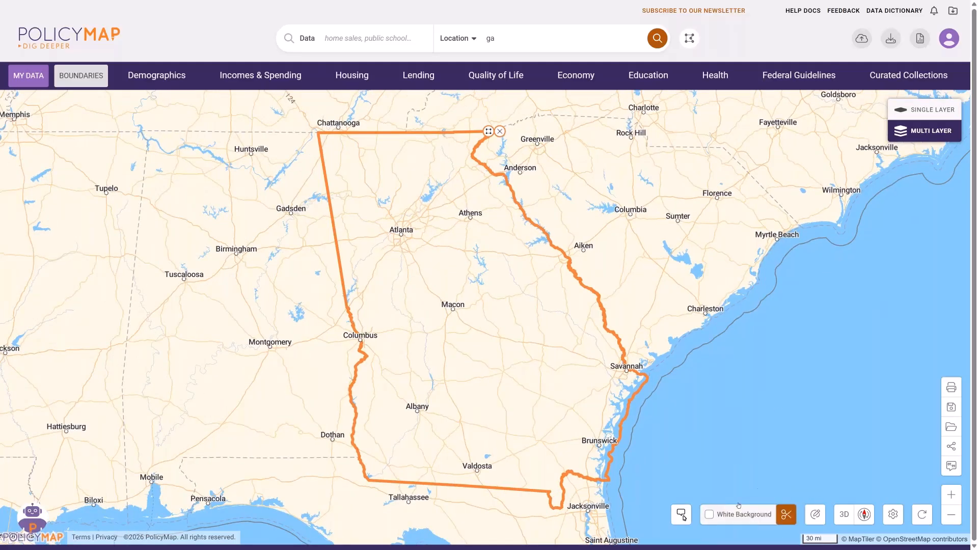
left_click(709, 514)
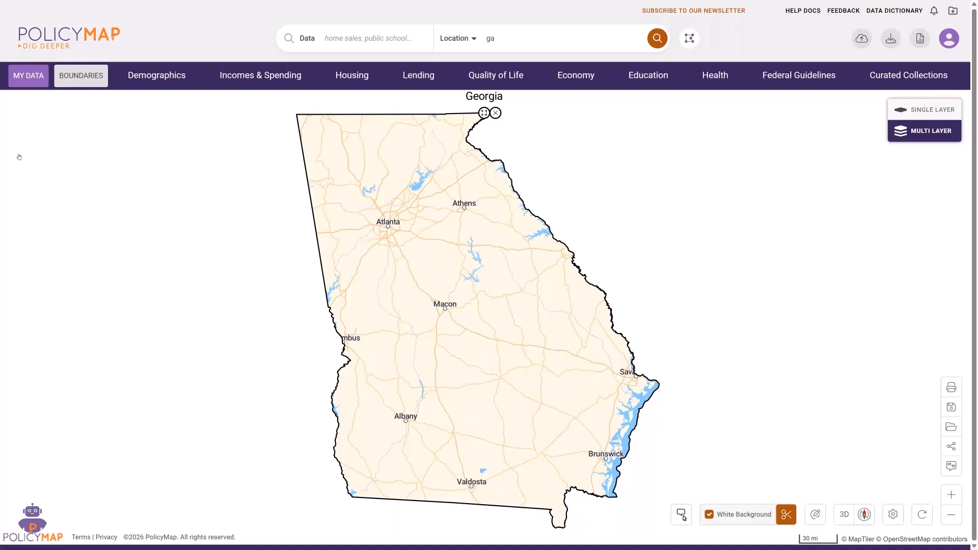
Add the annual single-family home sale price from the housing home sales data as the first layer.
left_click(346, 84)
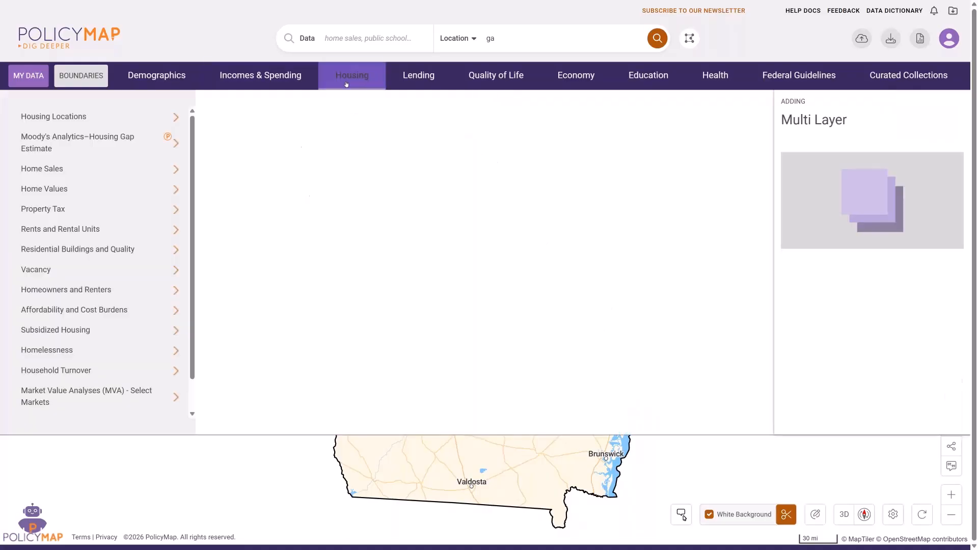
mouse_move(156, 172)
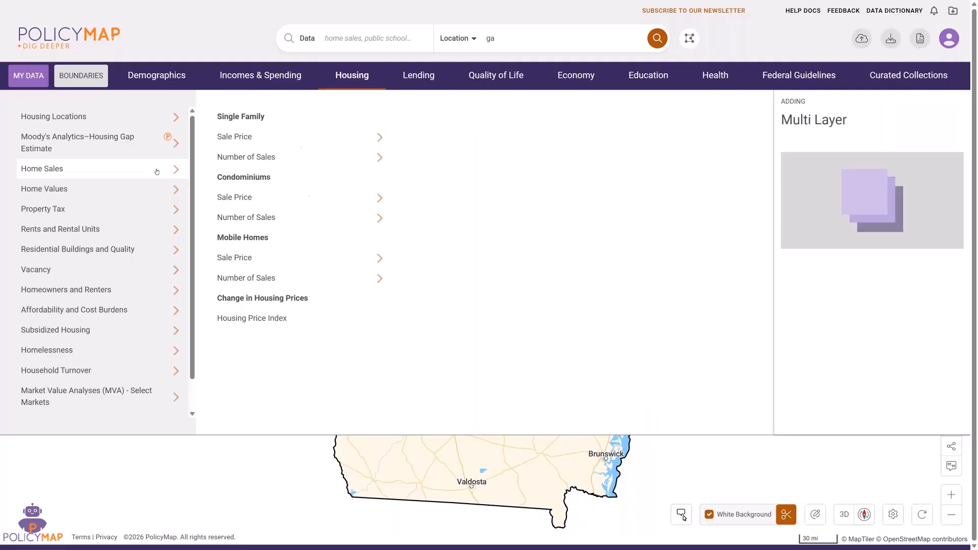
mouse_move(230, 146)
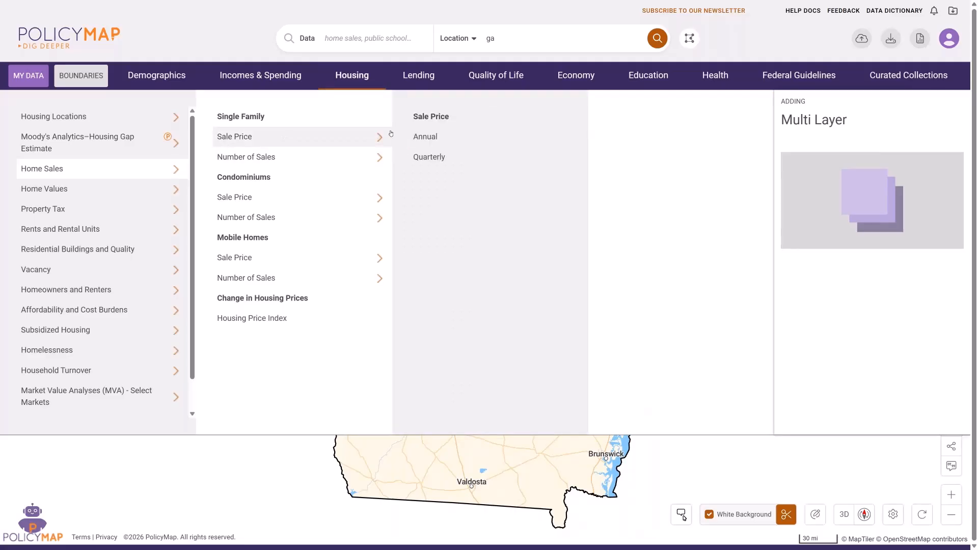
left_click(425, 137)
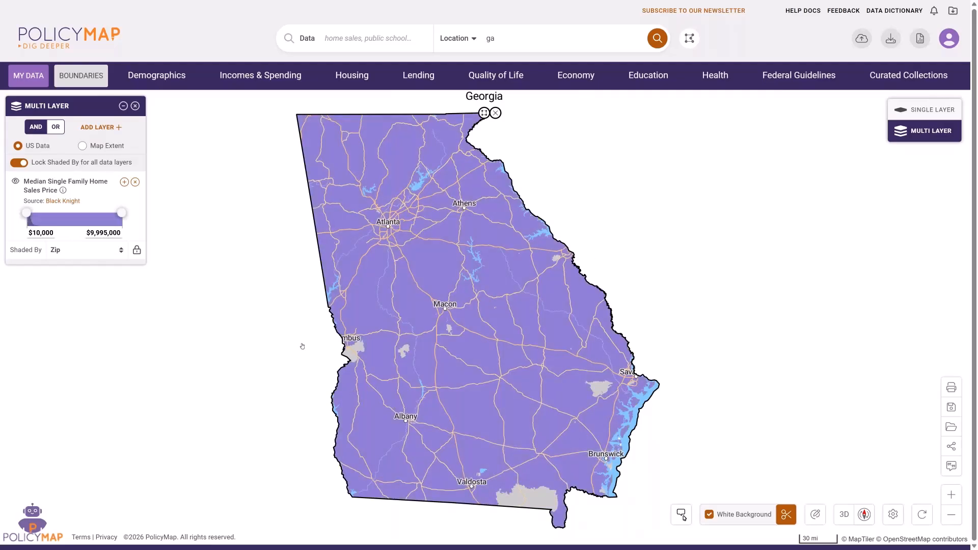
Set the upper limit of the median single-family home sales price range to $350,000.
left_click(100, 233)
left_click_drag(107, 234, 70, 237)
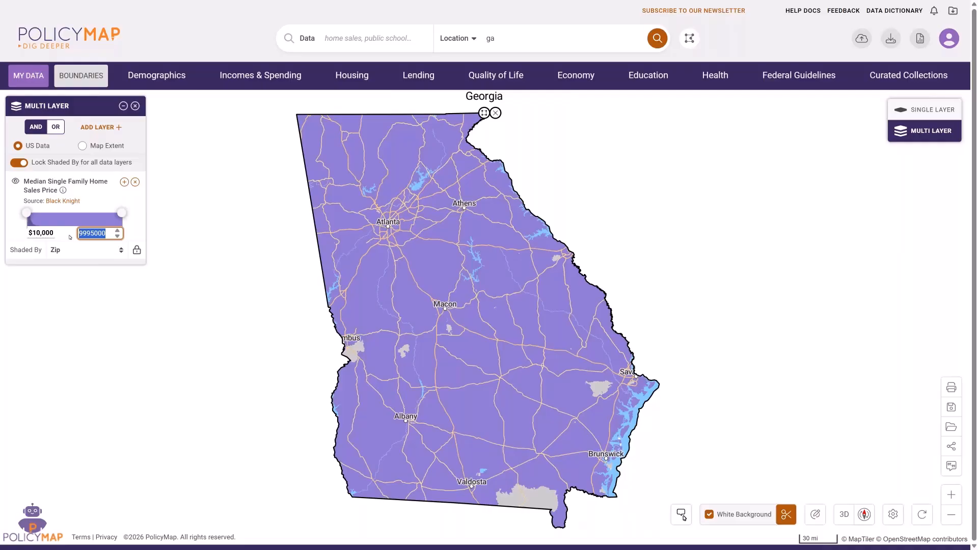
type("350000")
key("Return")
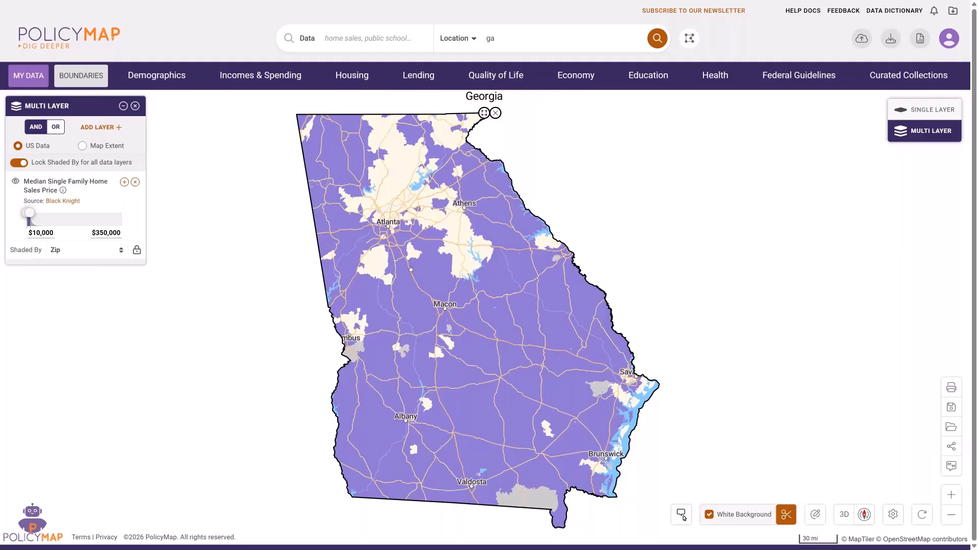
Add the distance to the nearest high performing public elementary school, from the education school rating data, as the second layer.
left_click(649, 75)
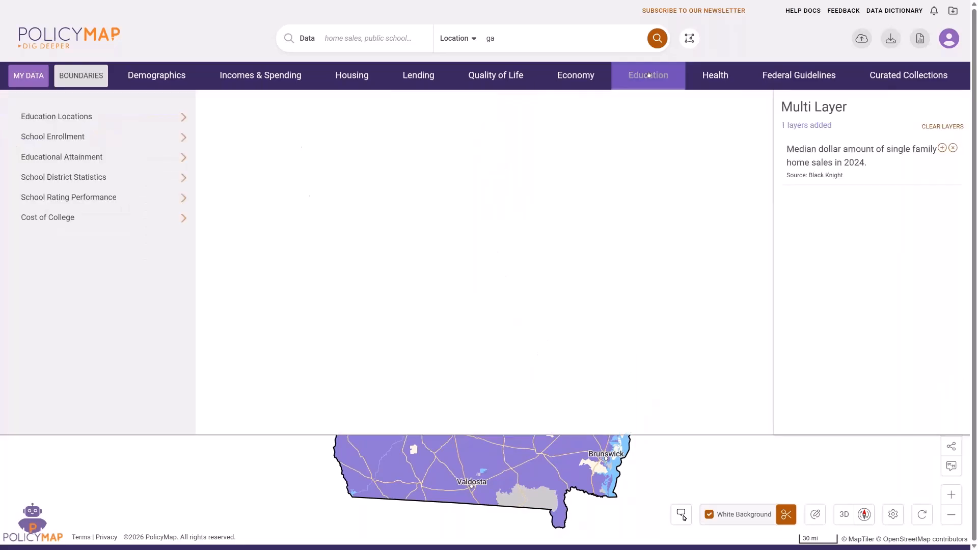
left_click(131, 203)
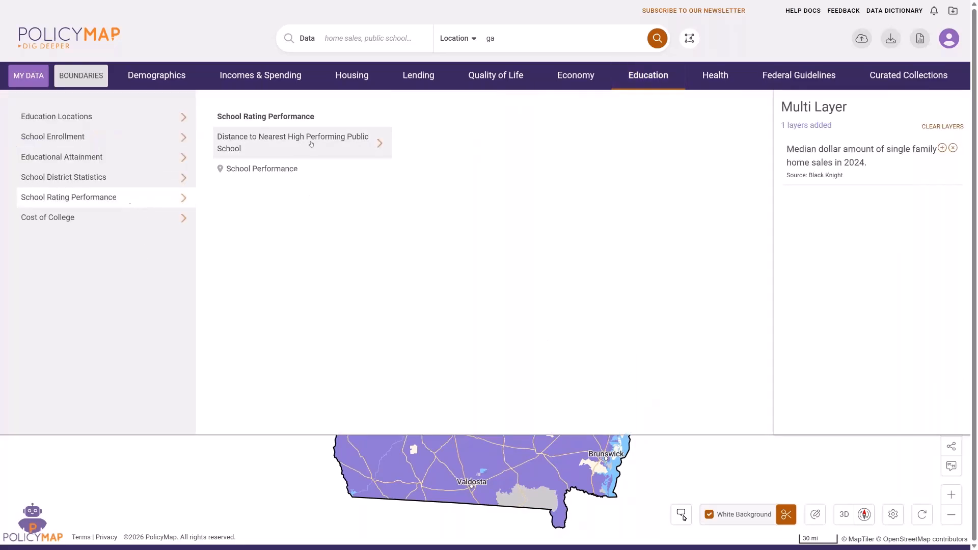
left_click(311, 144)
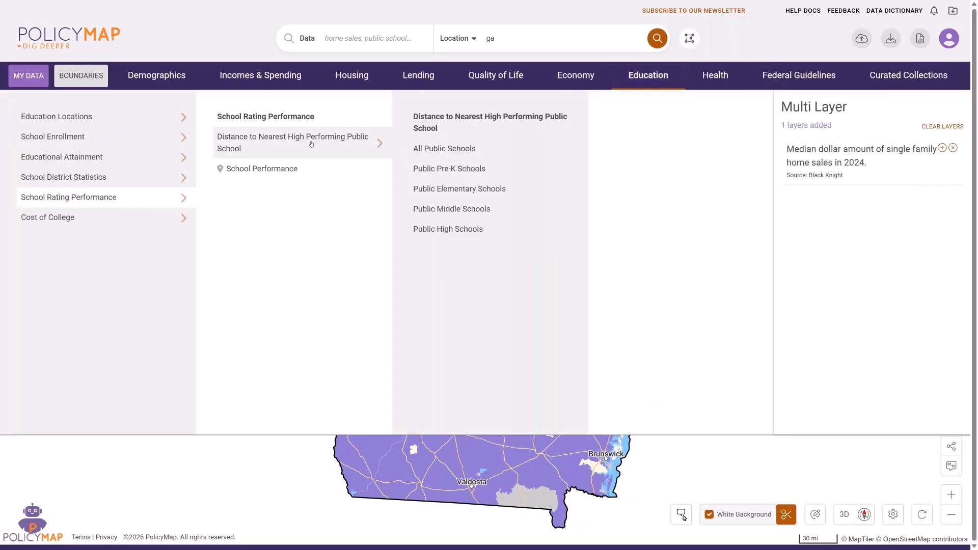
left_click(460, 189)
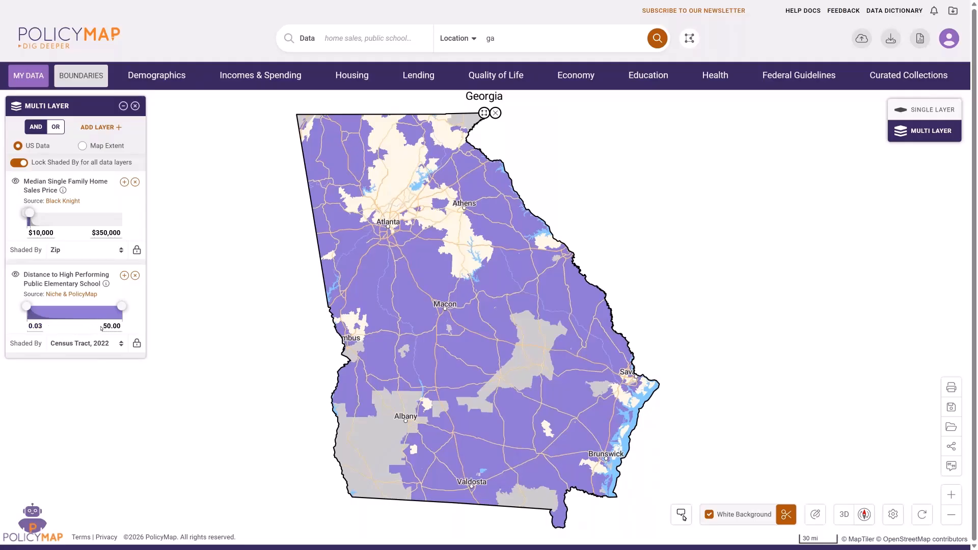
Set the upper limit of the distance to a high performing public elementary school to 5 miles.
left_click(109, 329)
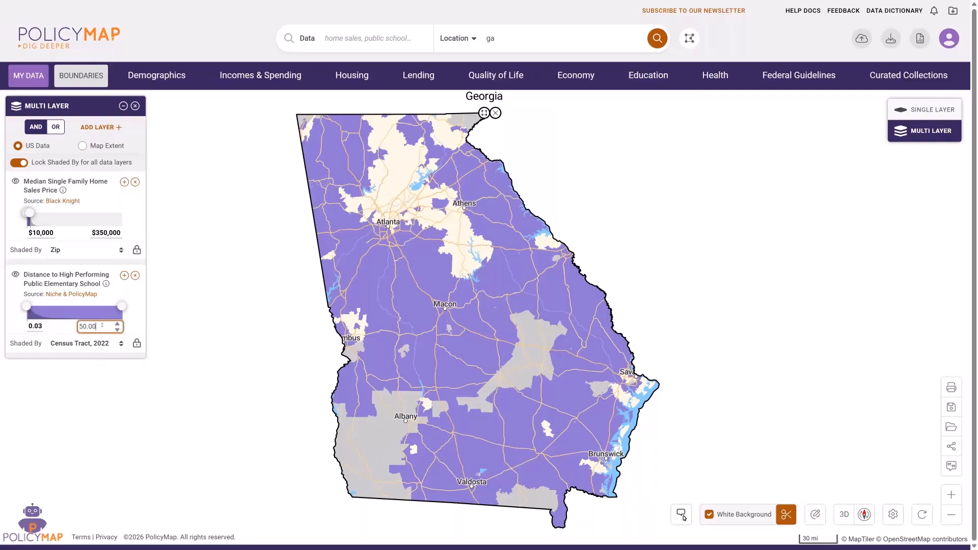
type("5")
key("Return")
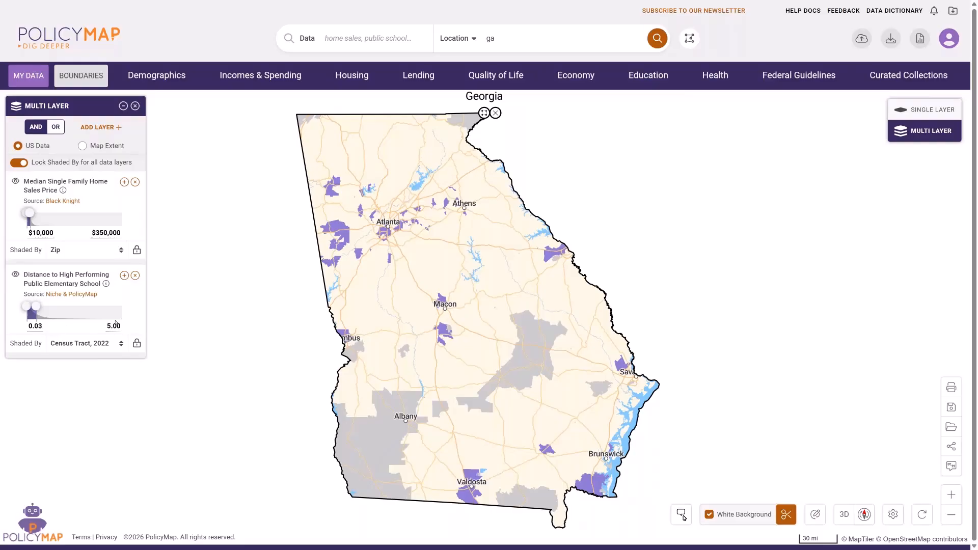
scroll(426, 257, "up", 1)
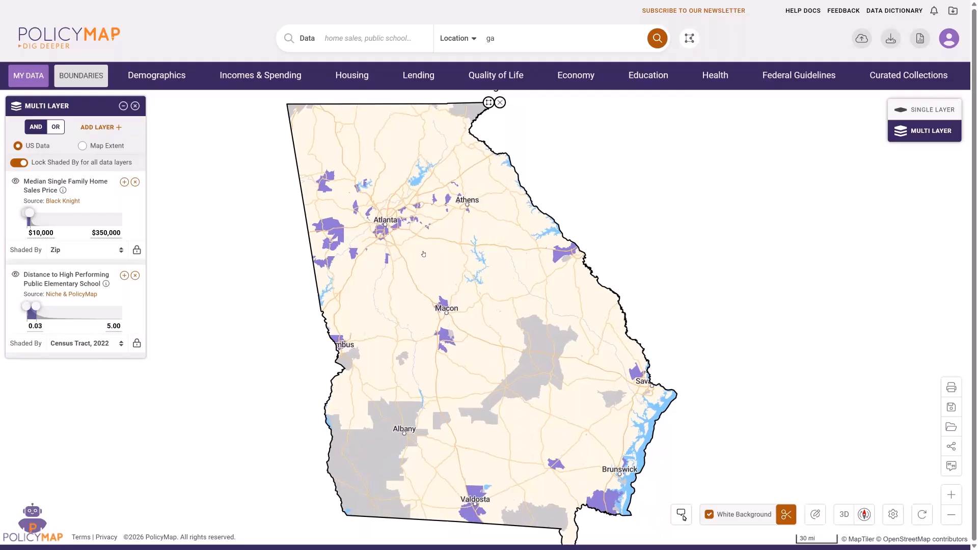
scroll(423, 254, "up", 1)
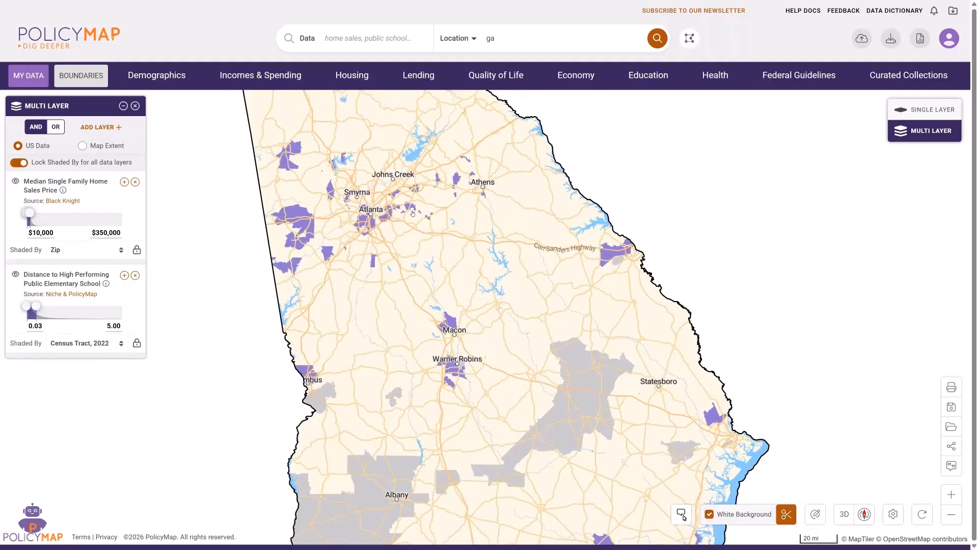
Add household spending on education from the consumer spending habits data as the third layer.
left_click(273, 77)
left_click(102, 258)
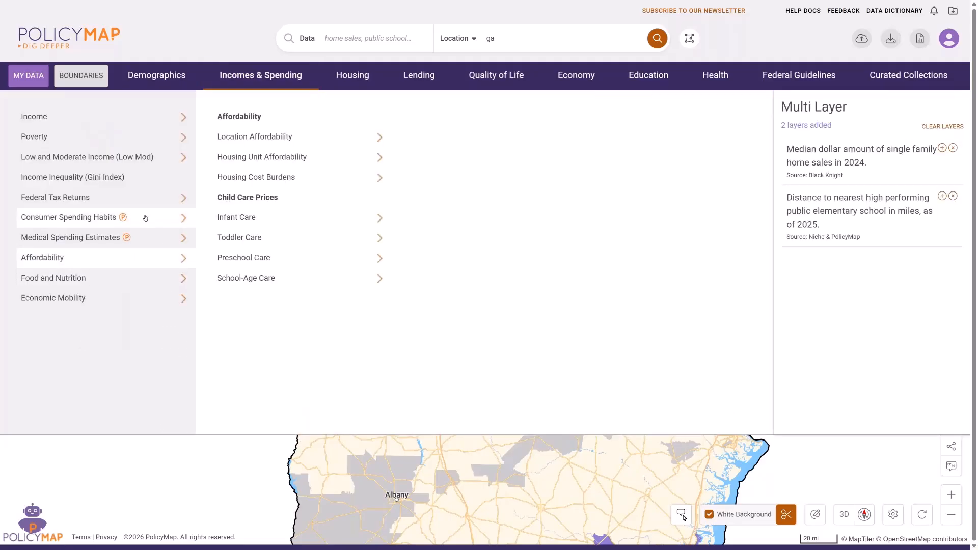
left_click(145, 218)
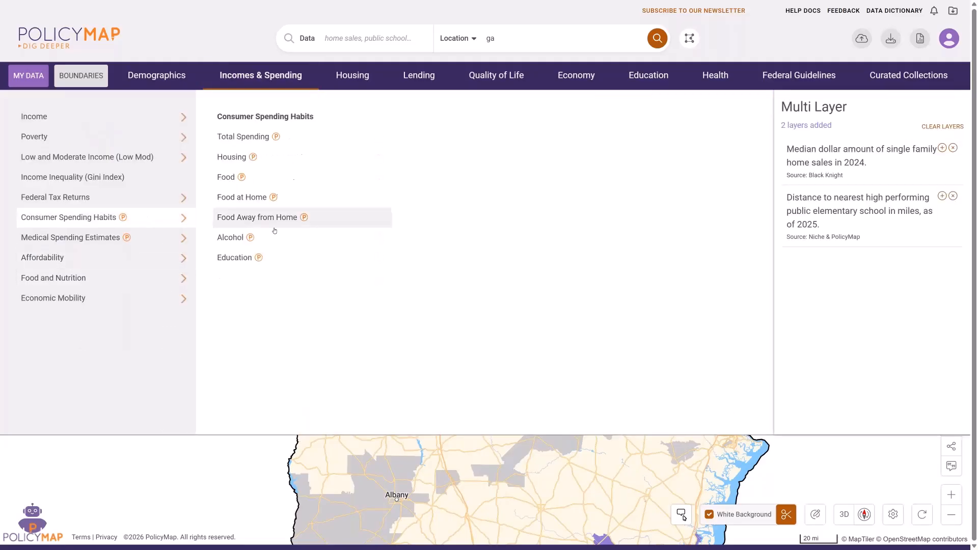
left_click(266, 258)
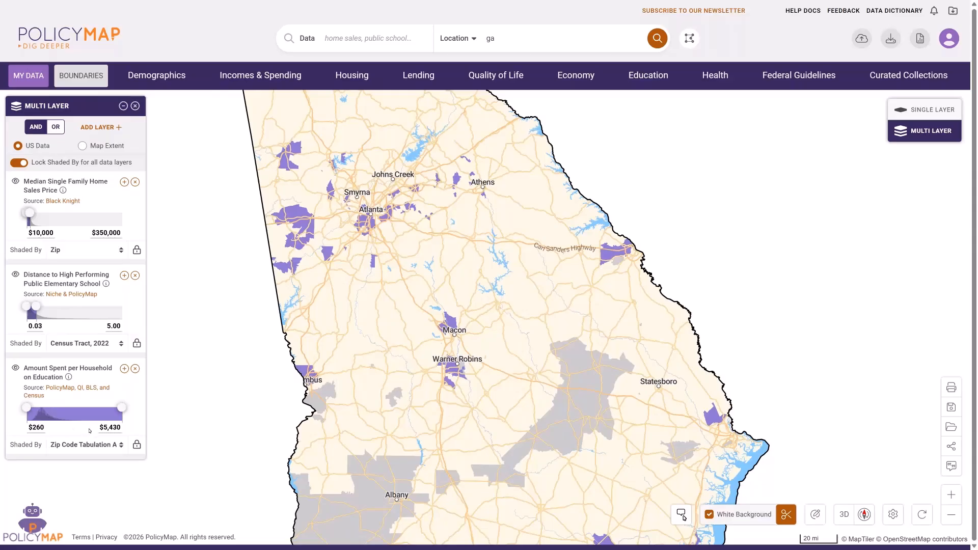
Set the lower limit of the amount spent per household on education to $1,200 and check the layer values of a highlighted tract south of Atlanta.
left_click(31, 428)
type("1200")
left_click(123, 394)
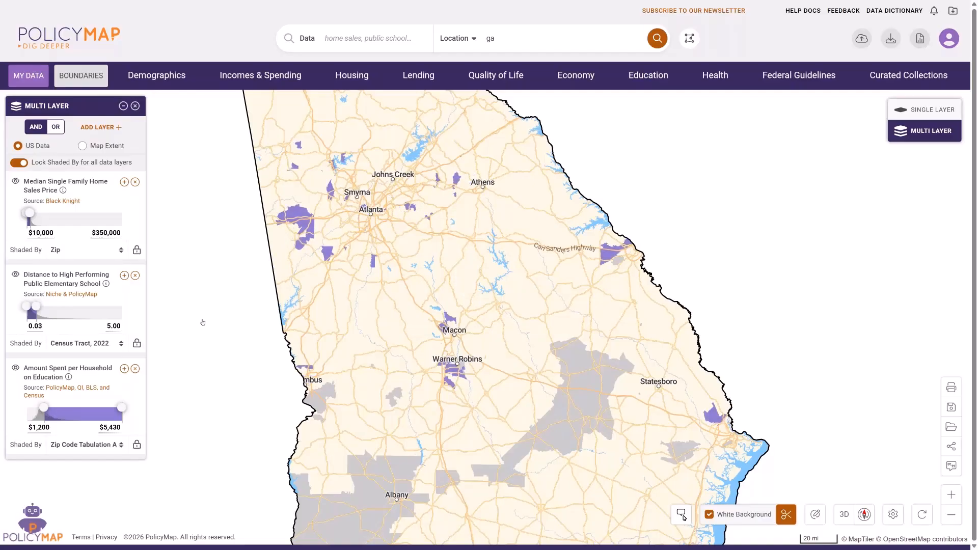
left_click(374, 262)
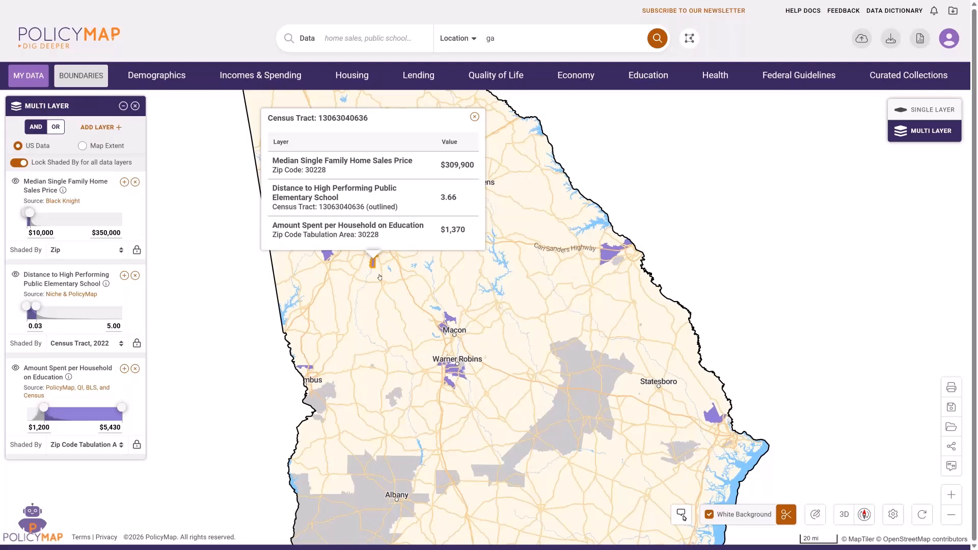
left_click(474, 117)
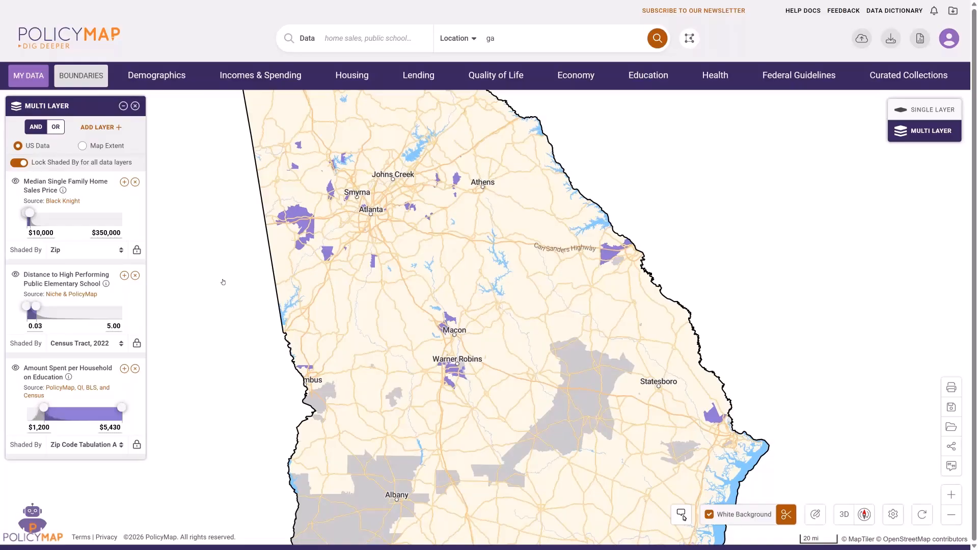
Combine the three layers with OR to examine where they overlap across Georgia, and return to the AND combination.
left_click(59, 128)
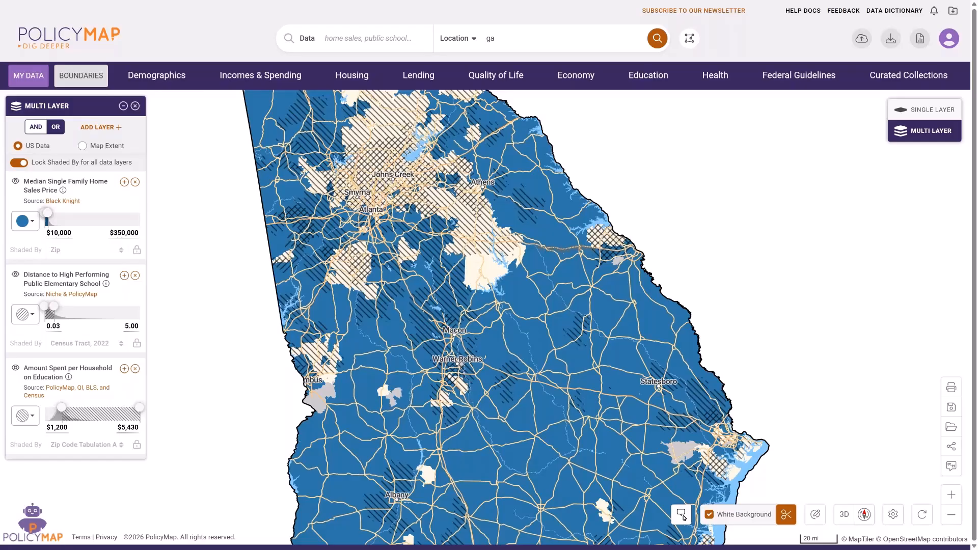
scroll(444, 170, "up", 1)
scroll(443, 171, "up", 1)
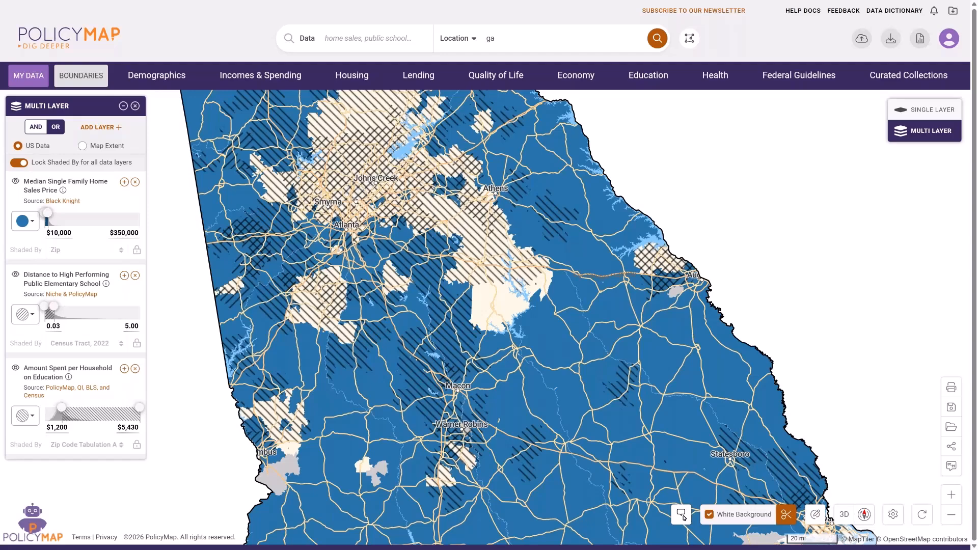
scroll(355, 201, "down", 1)
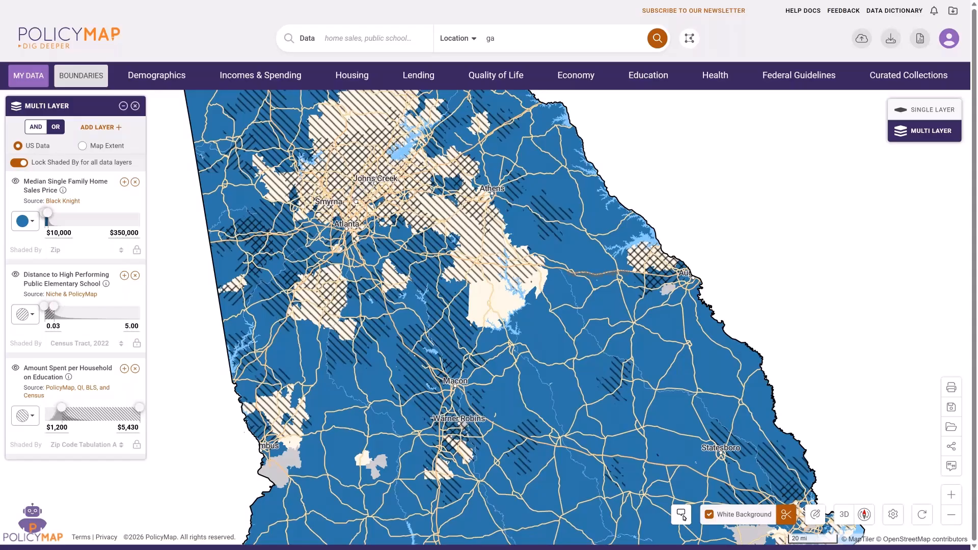
scroll(356, 201, "down", 1)
scroll(355, 217, "down", 1)
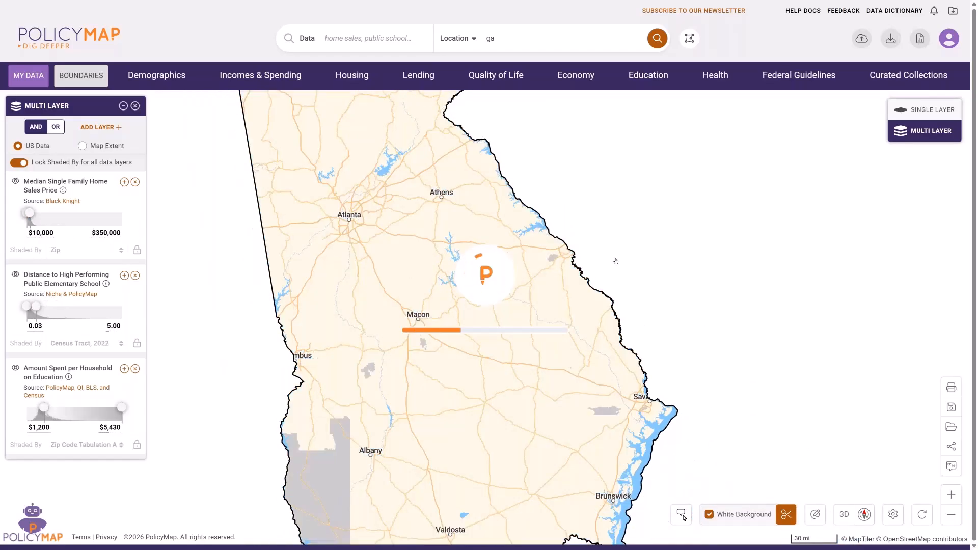
scroll(613, 253, "down", 1)
scroll(660, 268, "down", 1)
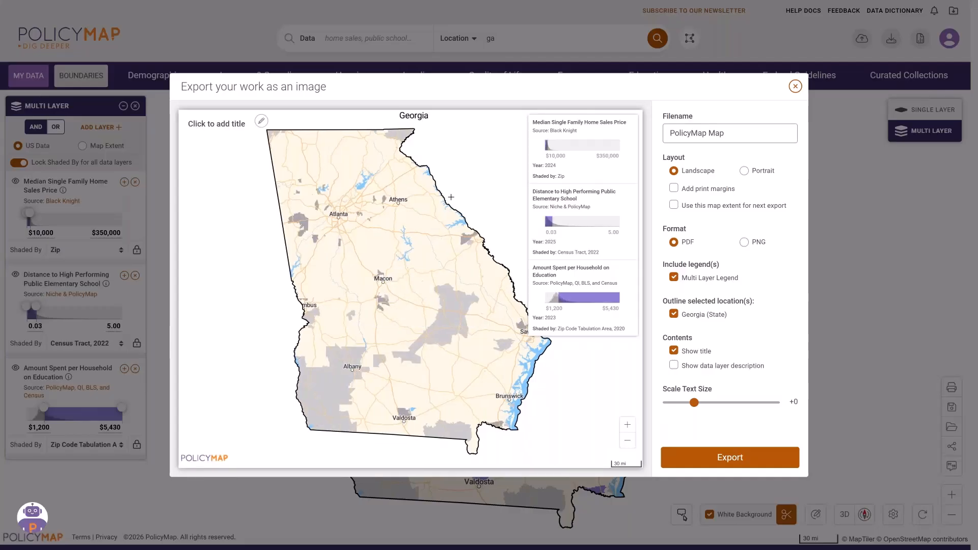
Preview the image export with Georgia moved clear of the legend and the title hidden, and close it without exporting.
left_click_drag(451, 198, 408, 200)
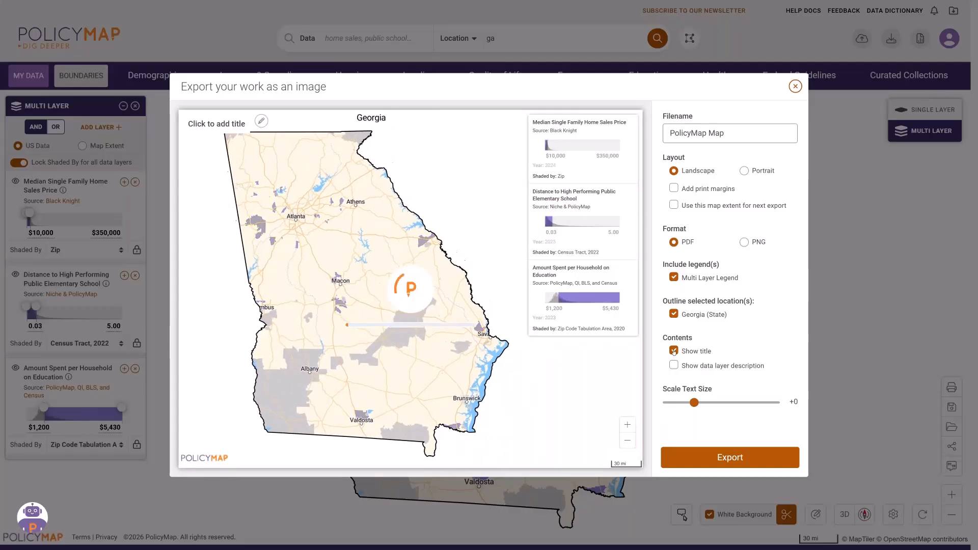
left_click(674, 351)
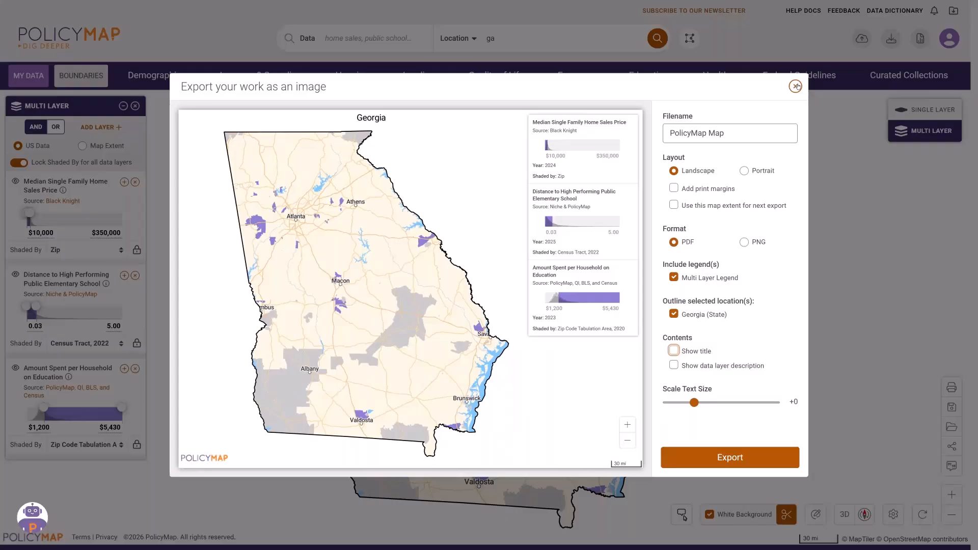
left_click(797, 87)
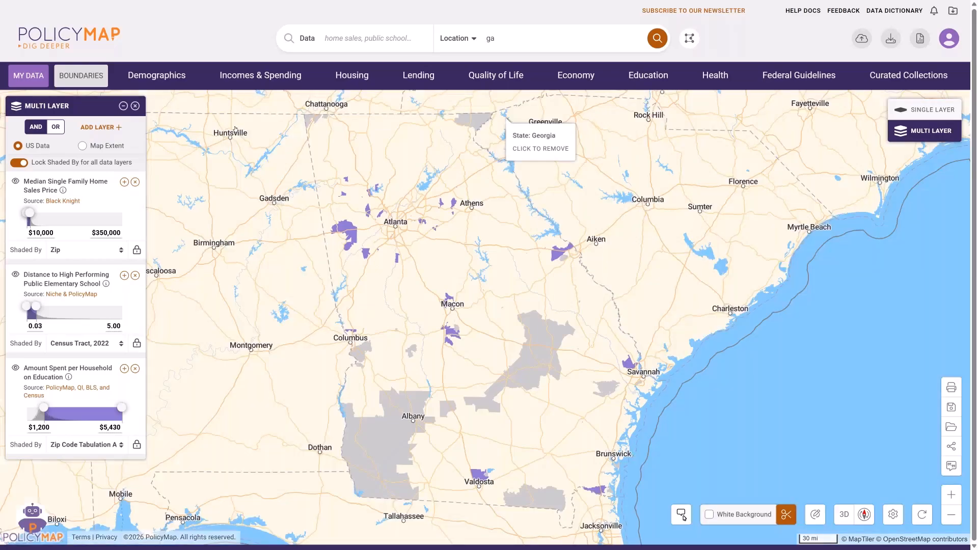
Clear the multi-layer data and add States boundaries to a map of the whole contiguous United States.
left_click(135, 106)
scroll(257, 250, "down", 3)
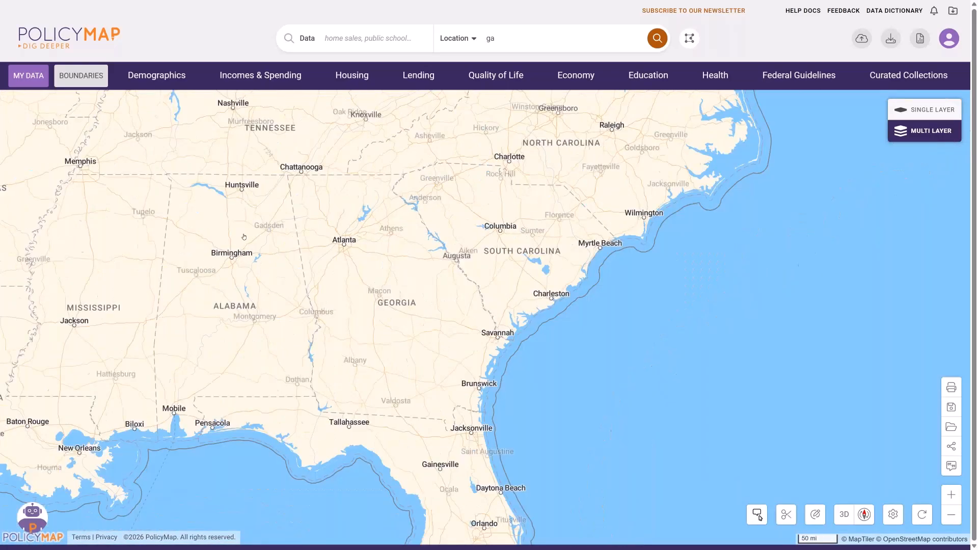
left_click_drag(234, 224, 419, 262)
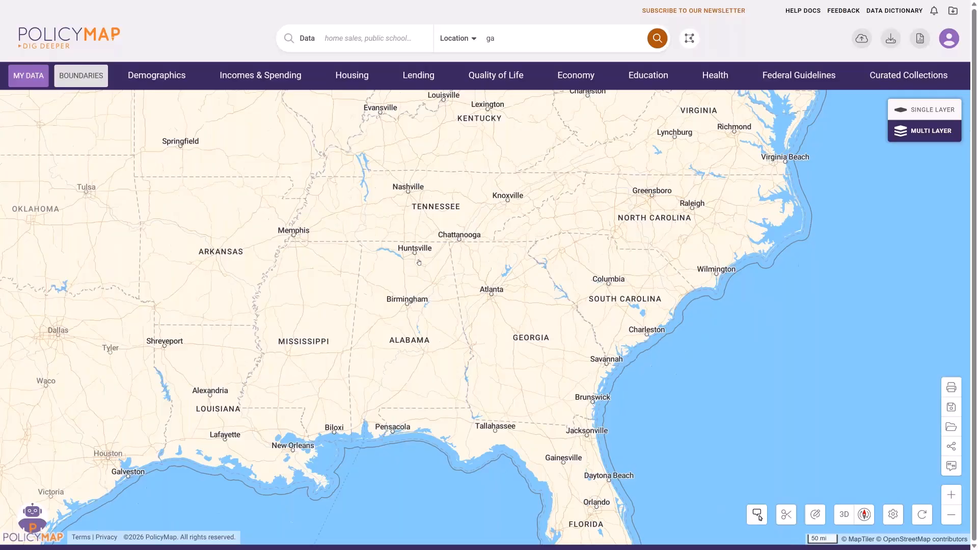
scroll(357, 233, "down", 3)
left_click_drag(254, 183, 461, 321)
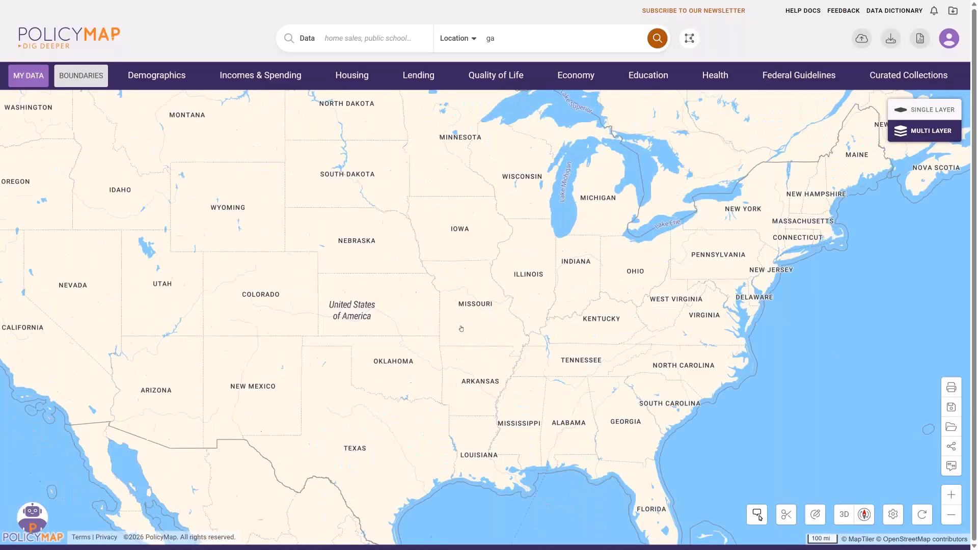
scroll(464, 322, "down", 2)
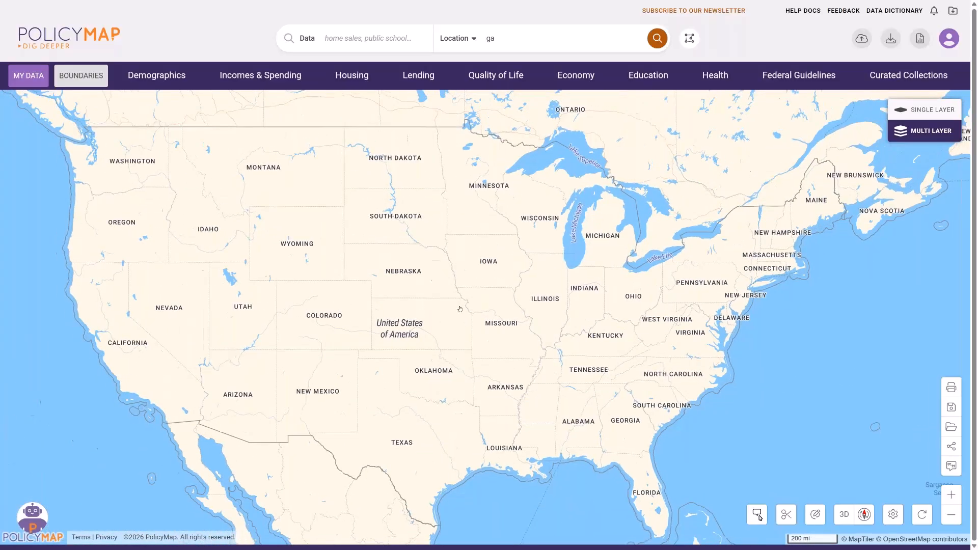
left_click(81, 76)
left_click(20, 122)
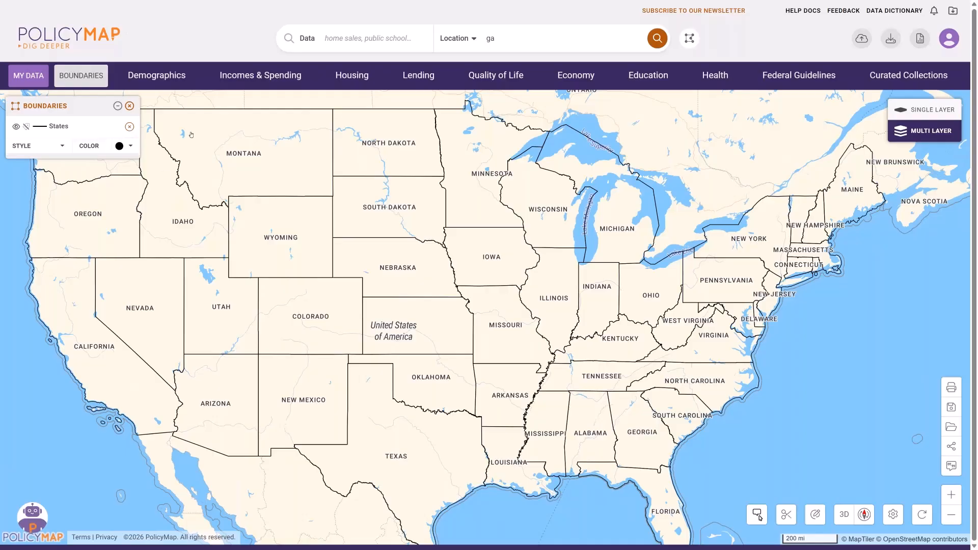
Add adult diabetes prevalence from the chronic health conditions as the first layer and shade it by Zip Code Tabulation Area.
left_click(723, 76)
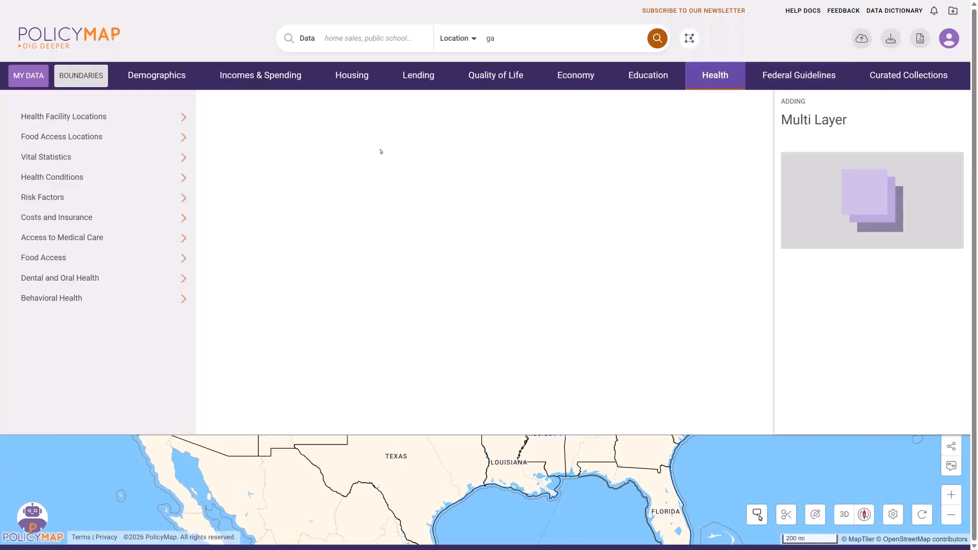
left_click(141, 178)
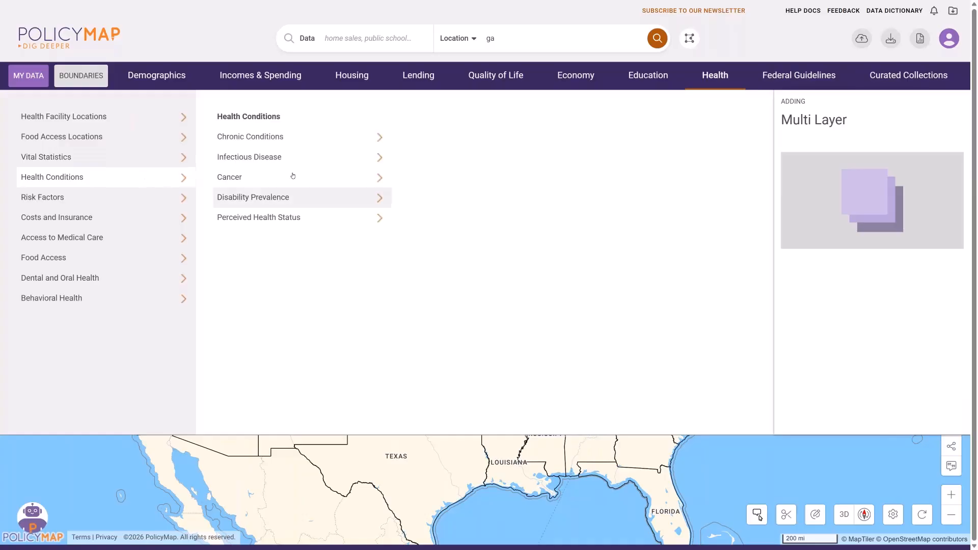
left_click(301, 135)
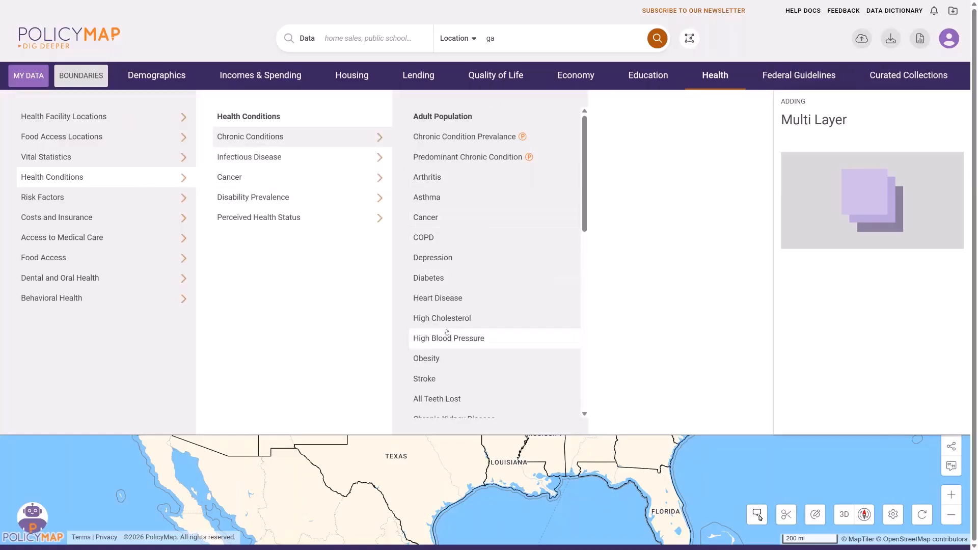
left_click(466, 284)
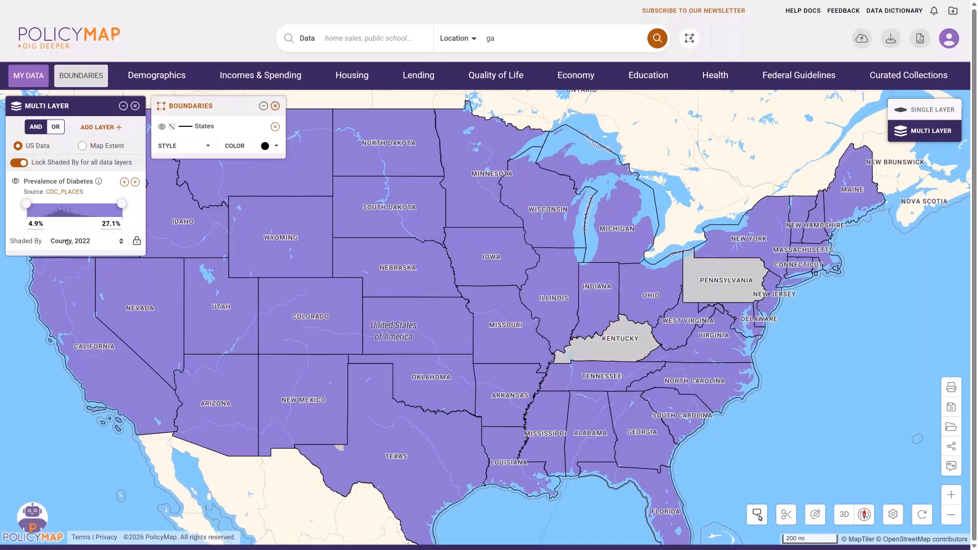
left_click(67, 242)
left_click(70, 270)
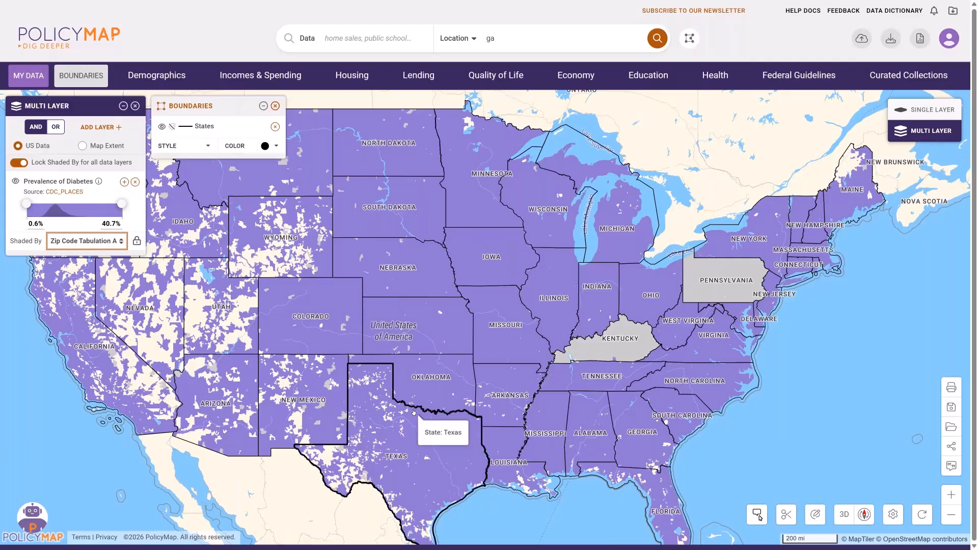
Set the lower limit of the diabetes prevalence range to 15%.
left_click(37, 224)
left_click_drag(26, 223, 16, 216)
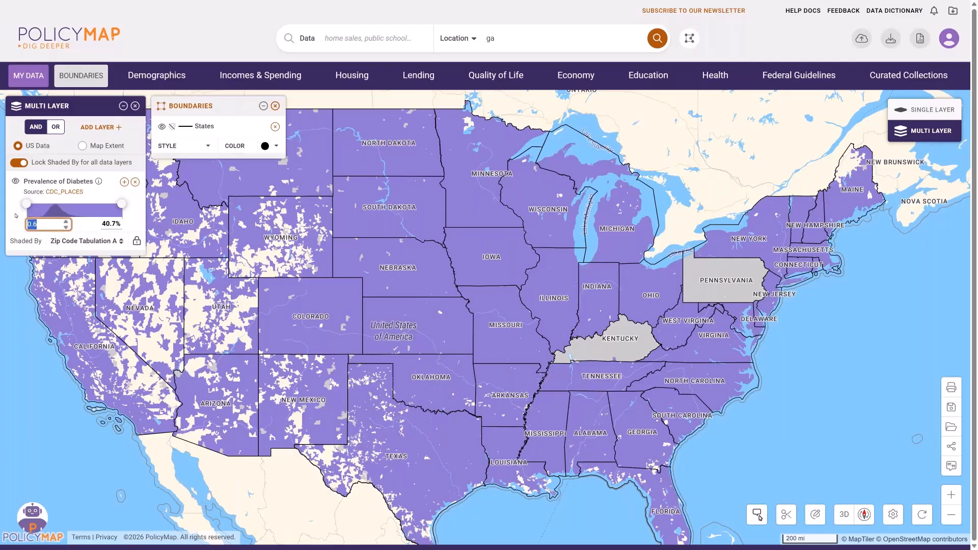
type("15")
key("Return")
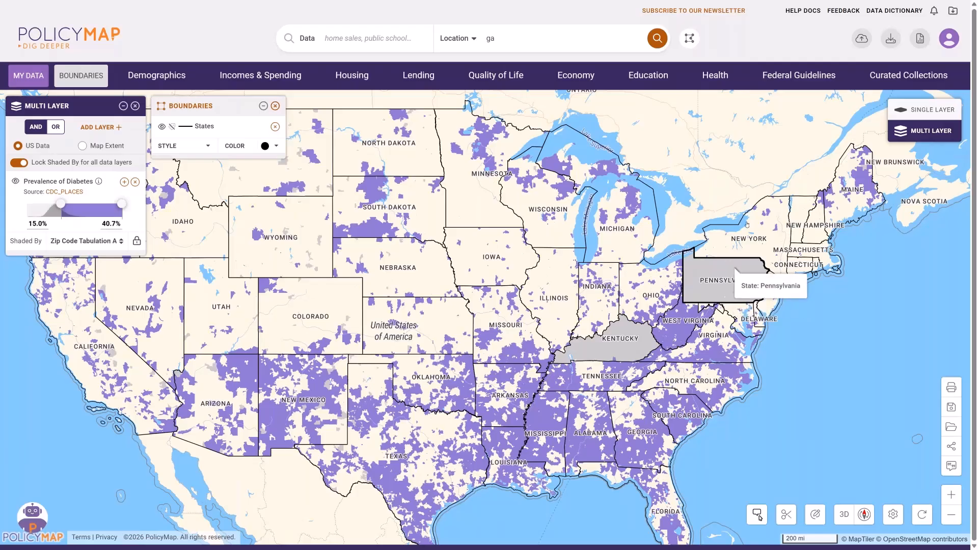
Add adult obesity prevalence from the chronic health conditions as the second layer and shade it by Zip Code Tabulation Area.
left_click(718, 79)
left_click(128, 182)
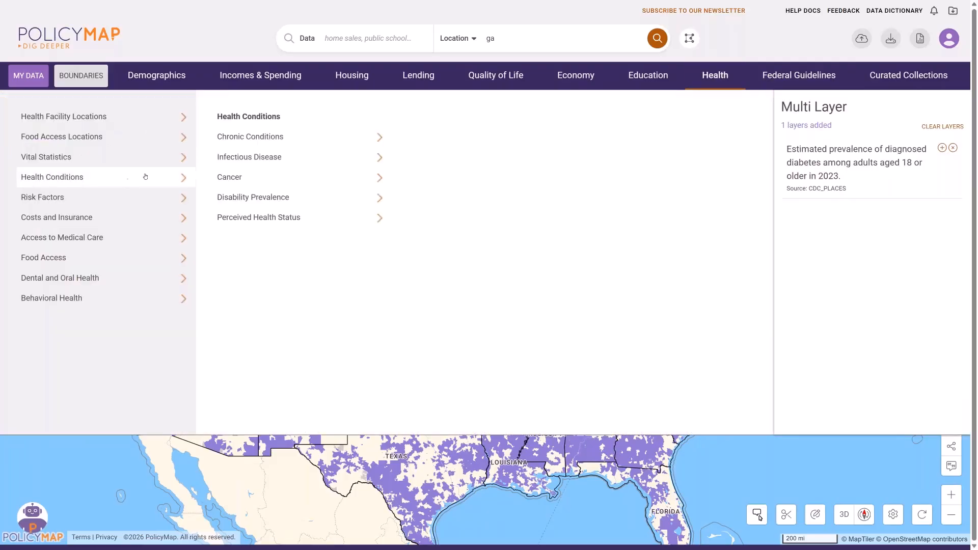
left_click(336, 138)
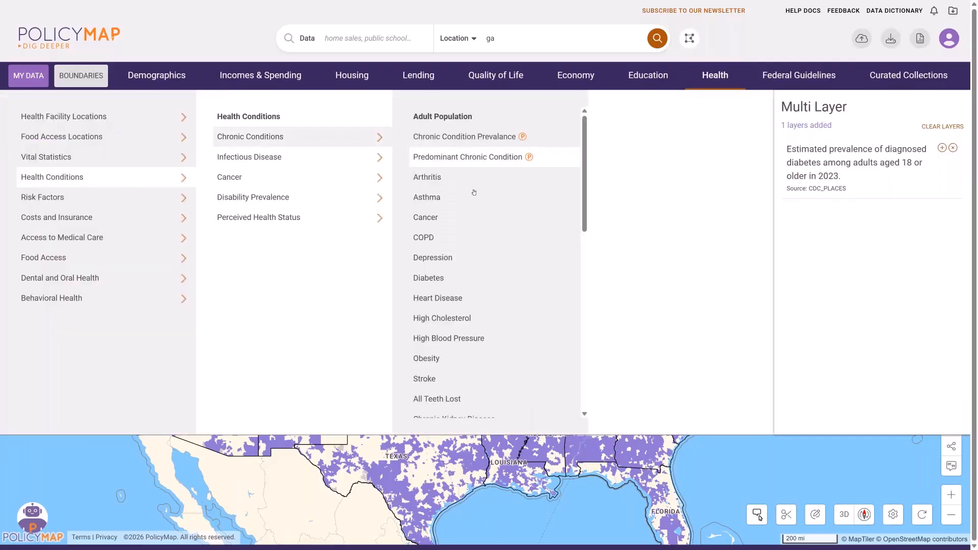
left_click(426, 358)
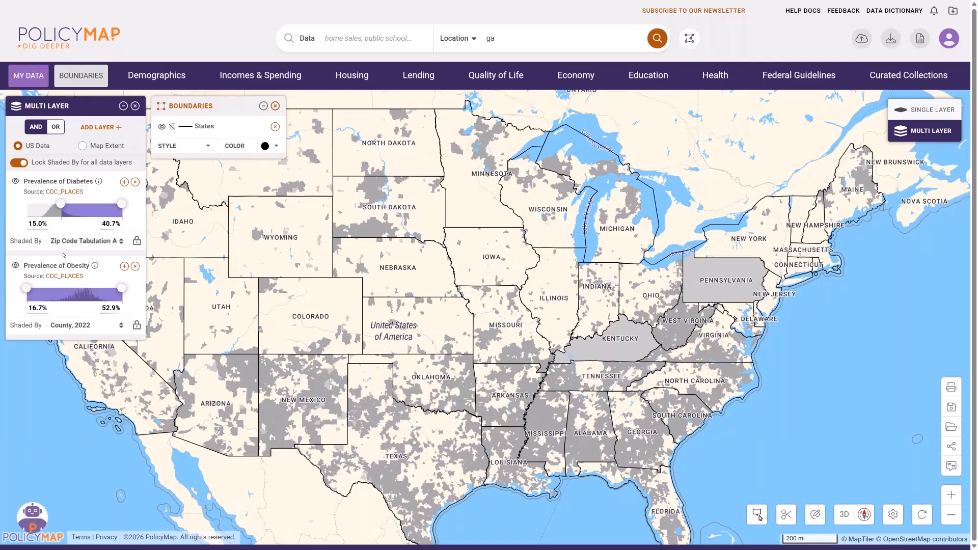
left_click(70, 329)
left_click(103, 266)
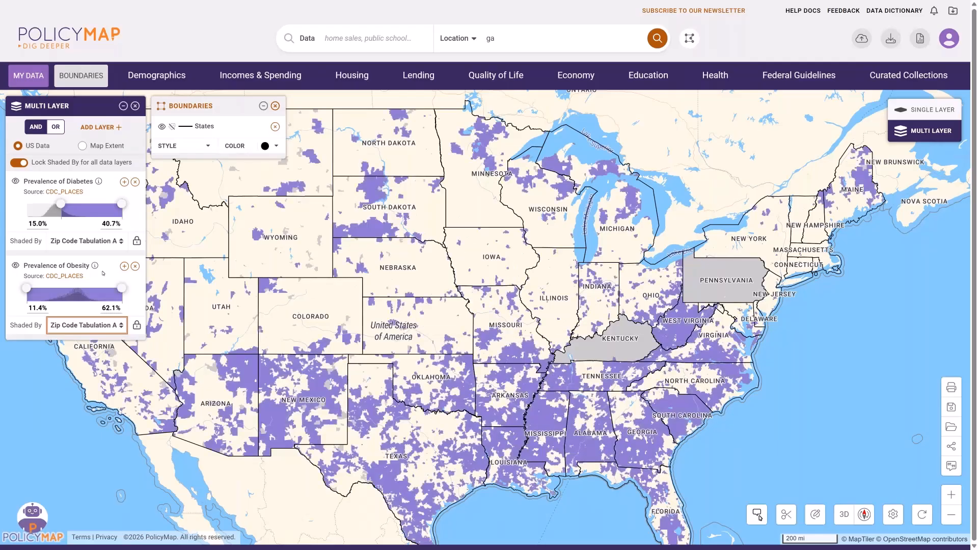
Set the lower limit of the obesity prevalence range to 45%.
left_click(39, 309)
type("45")
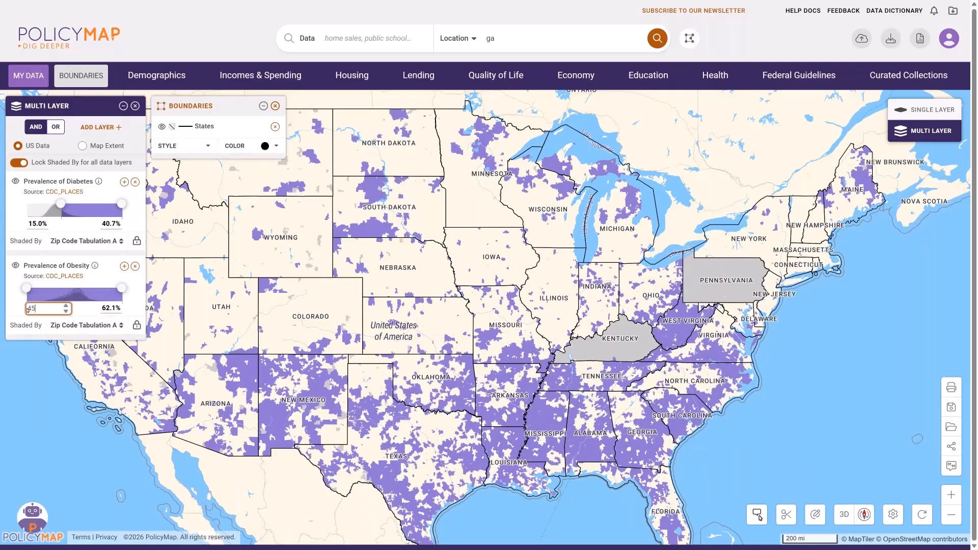
key("Return")
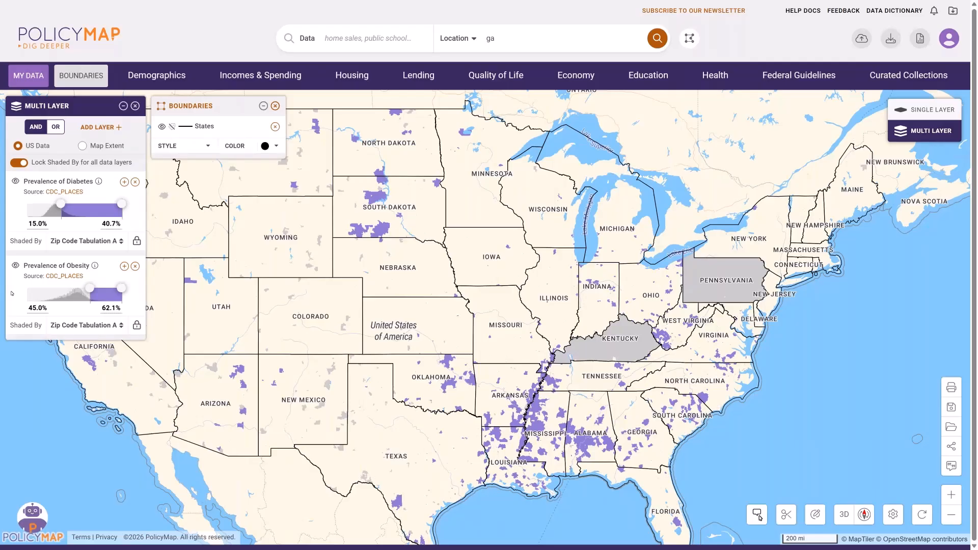
Add the percent of people without health insurance as the third layer and shade it by Zip Code Tabulation Area.
left_click(712, 76)
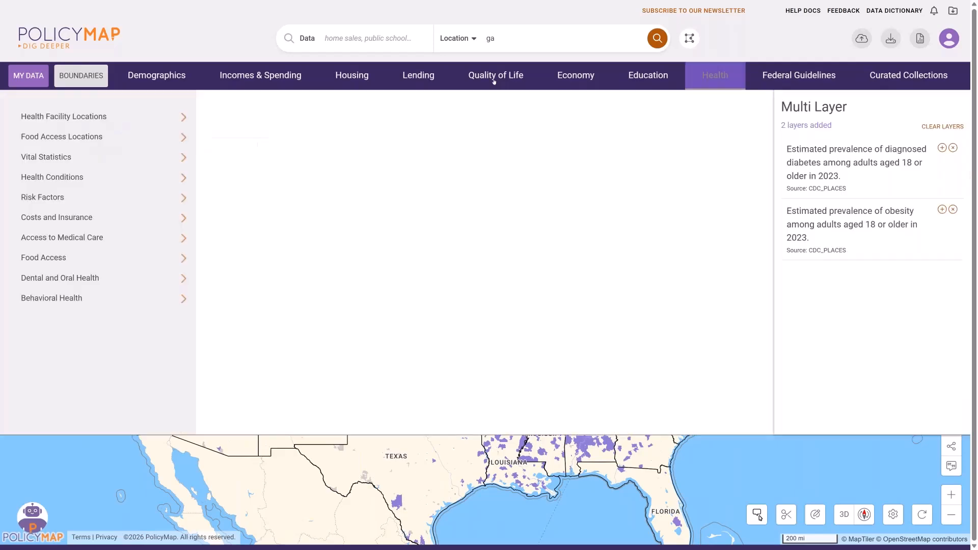
left_click(139, 239)
left_click(146, 214)
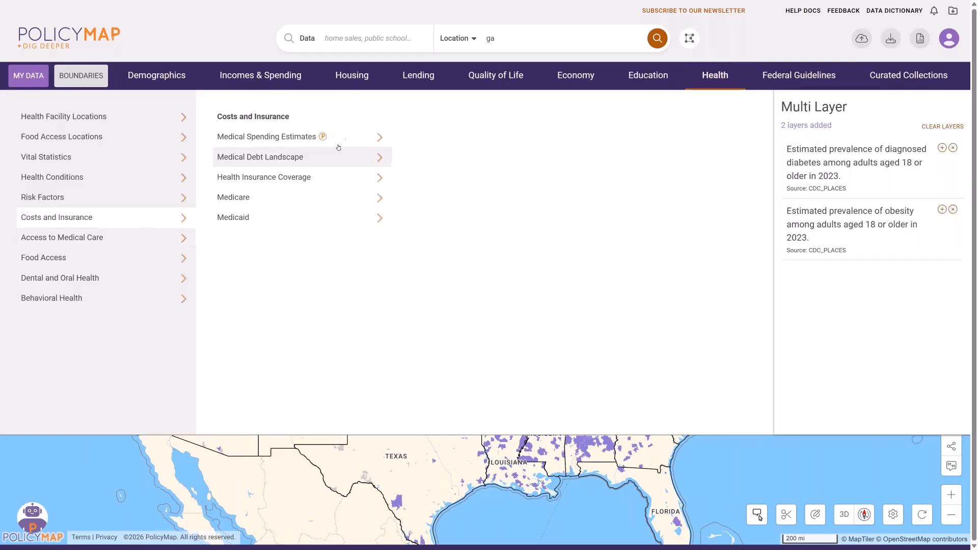
left_click(345, 176)
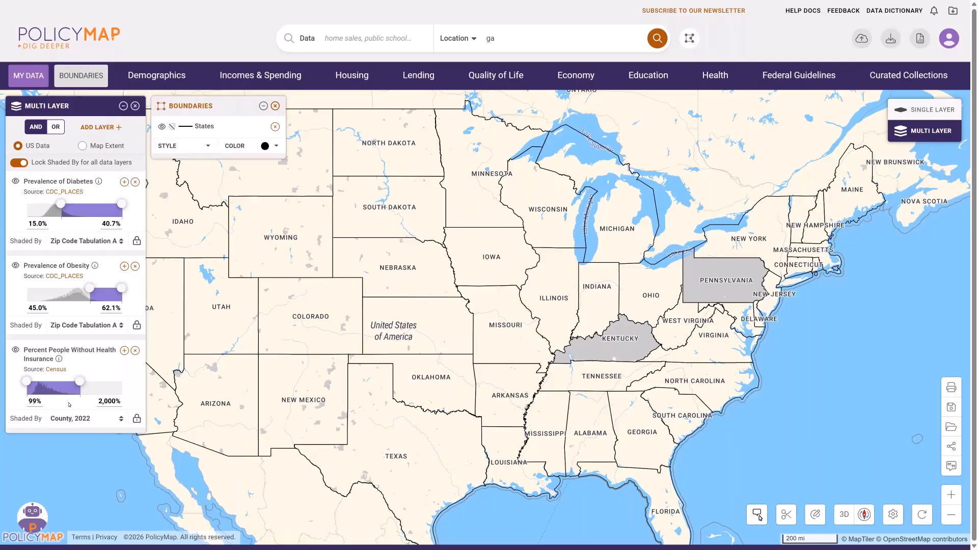
left_click(80, 421)
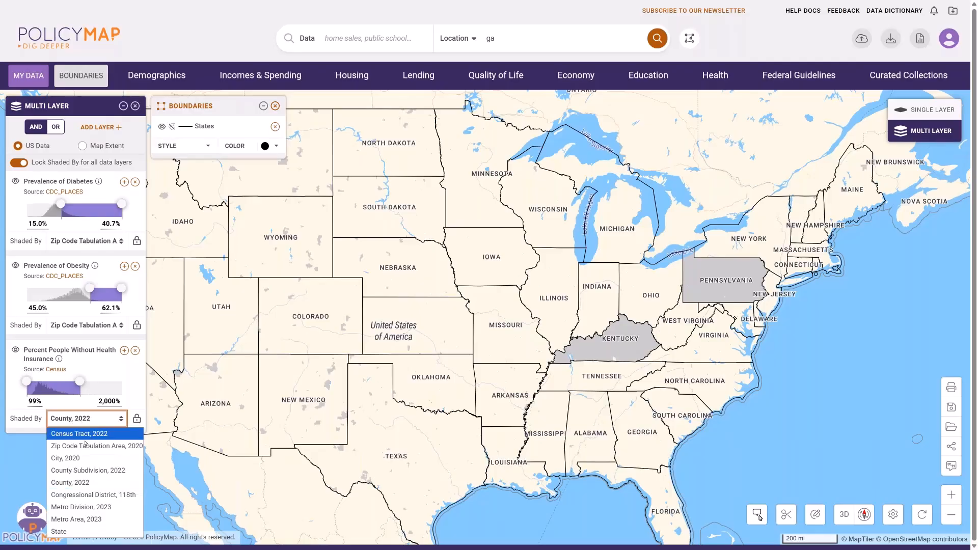
left_click(71, 447)
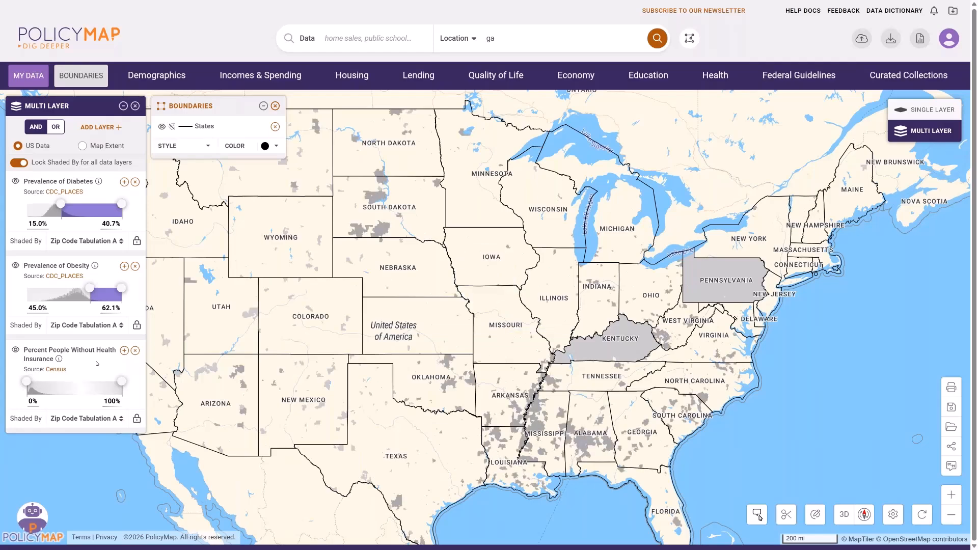
Set the upper limit of the uninsured people range to 10%.
left_click(111, 400)
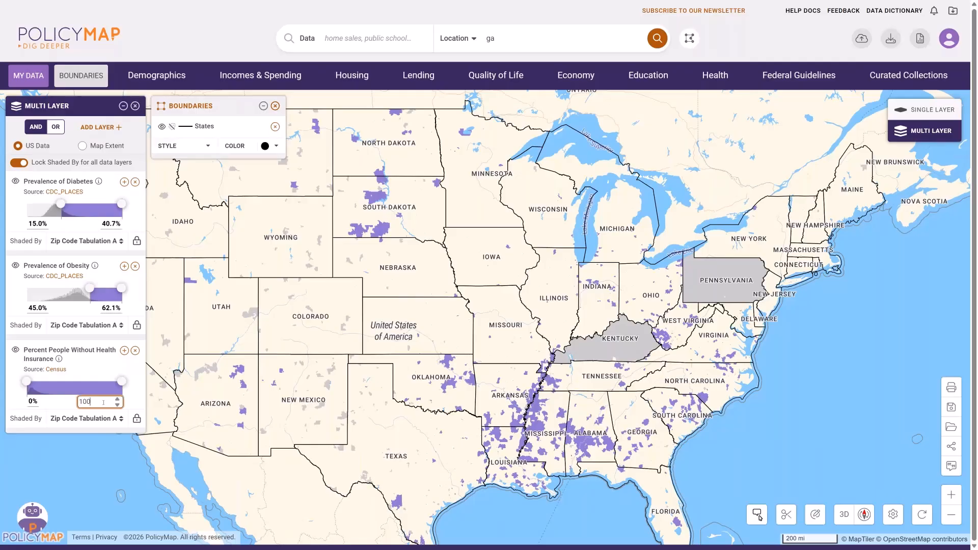
type("10")
key("Return")
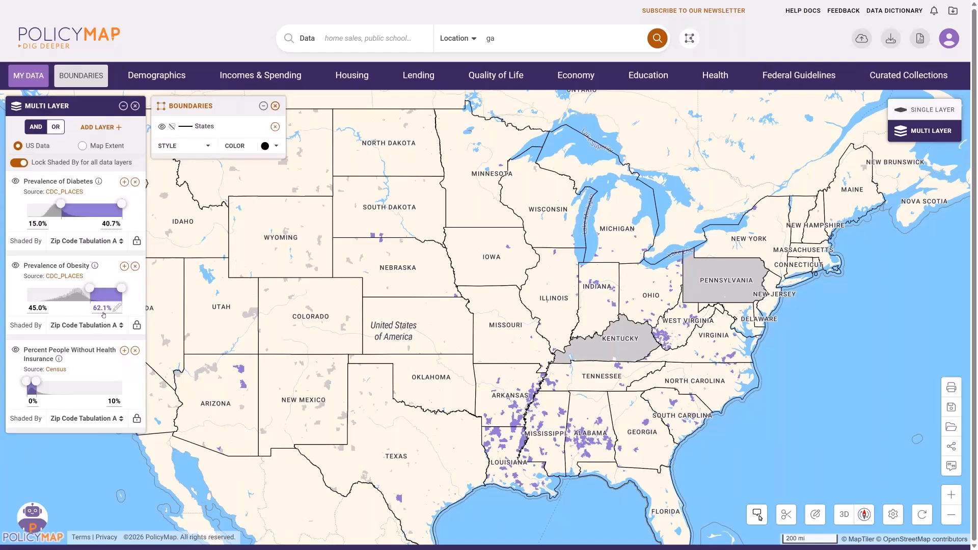
Set the lower limit of the obesity prevalence range to 40%.
left_click(44, 308)
left_click_drag(44, 308, 25, 310)
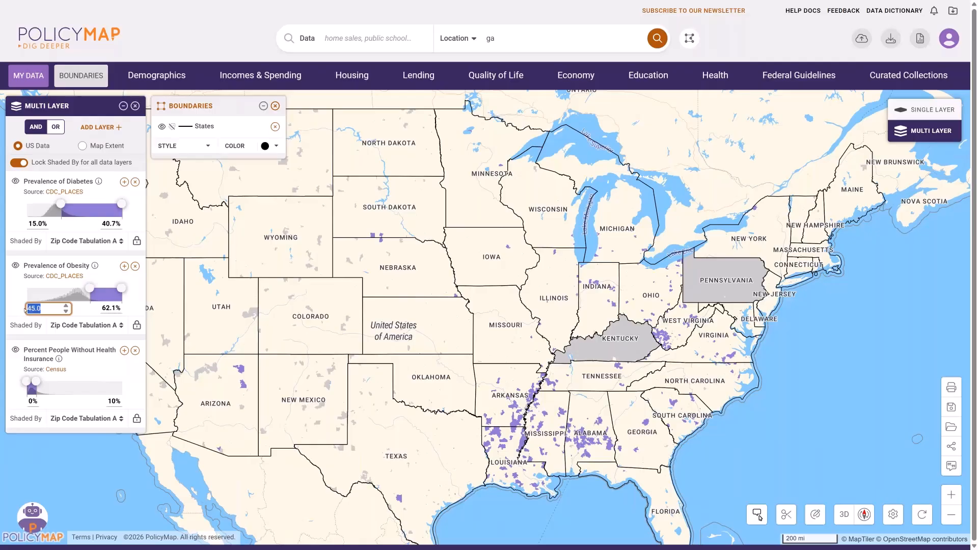
type("40")
key("Return")
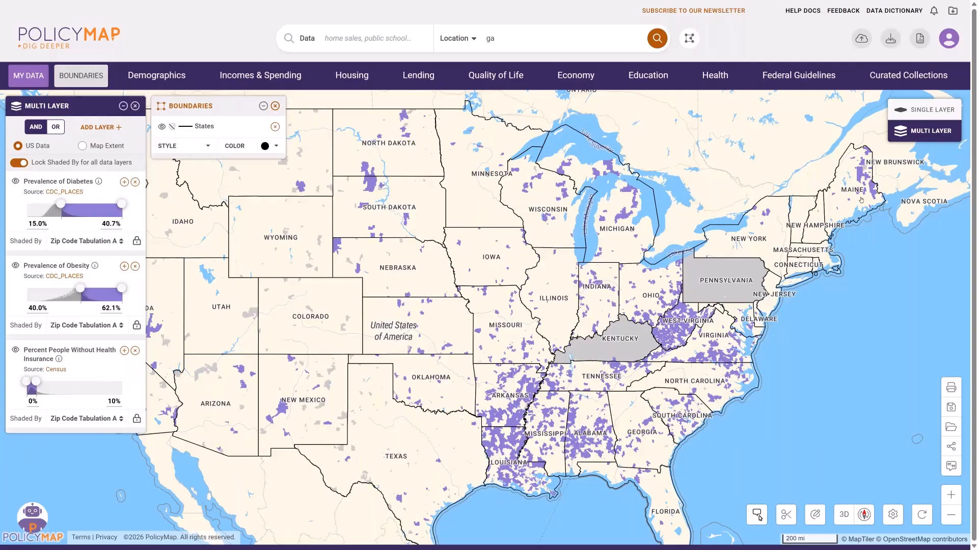
Request the multi-layer data for the United States as a human-readable CSV delivered by email, and return to the map.
left_click(890, 38)
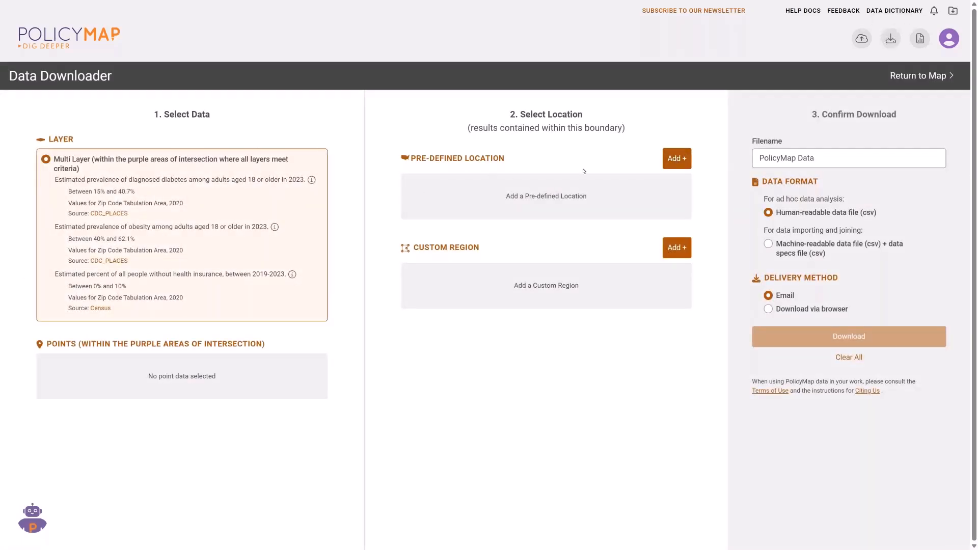
left_click(674, 158)
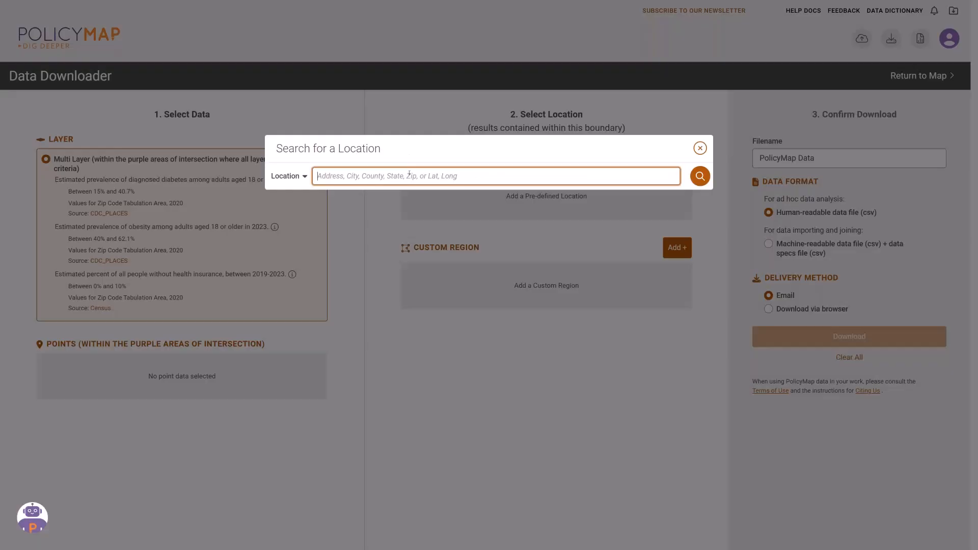
type("nc")
key("Return")
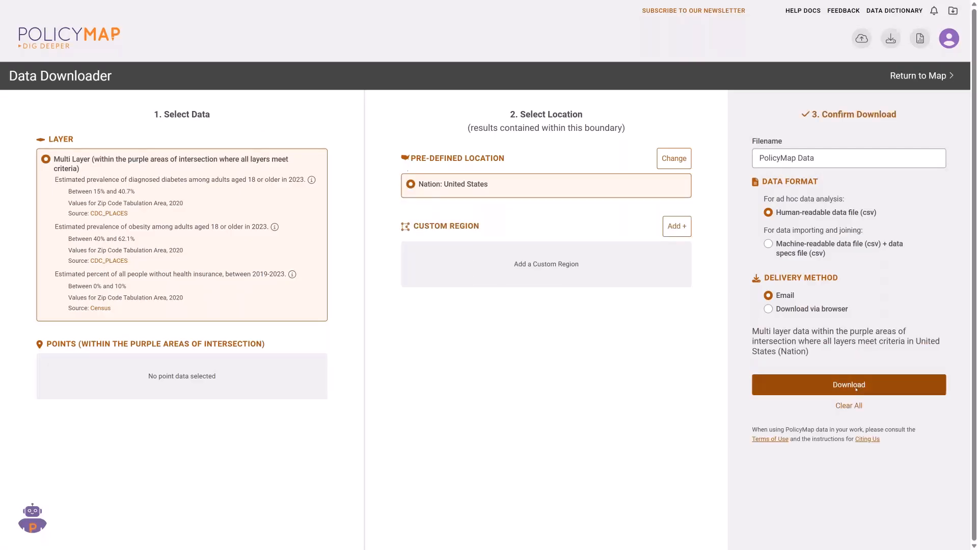
left_click(856, 389)
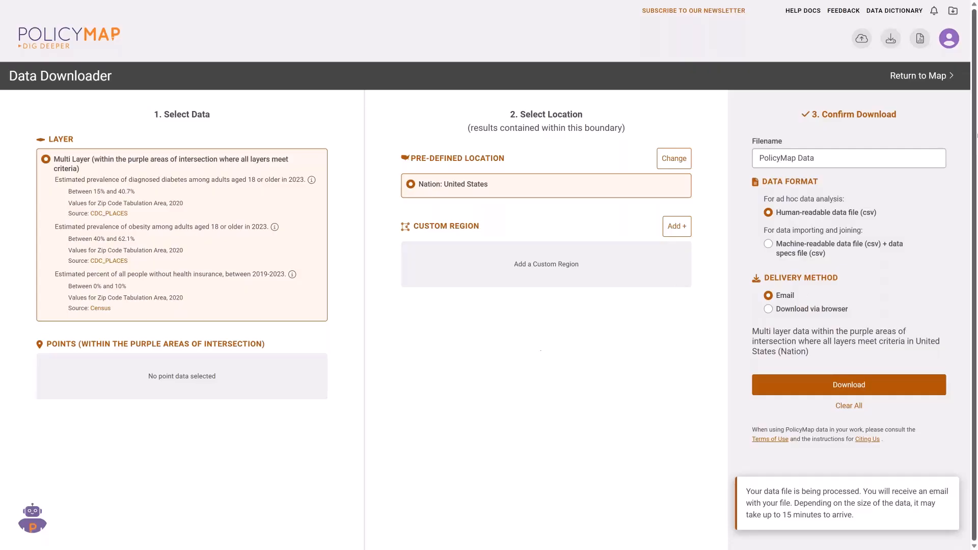
left_click(918, 76)
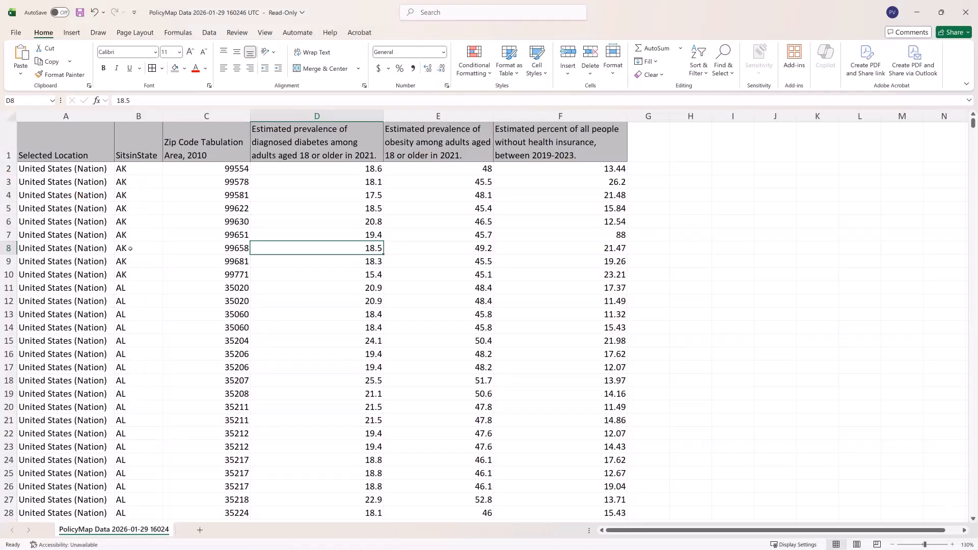
Examine the location, state, zip code, diabetes, obesity and uninsured columns of the downloaded spreadsheet, and switch back to PolicyMap.
left_click(75, 169)
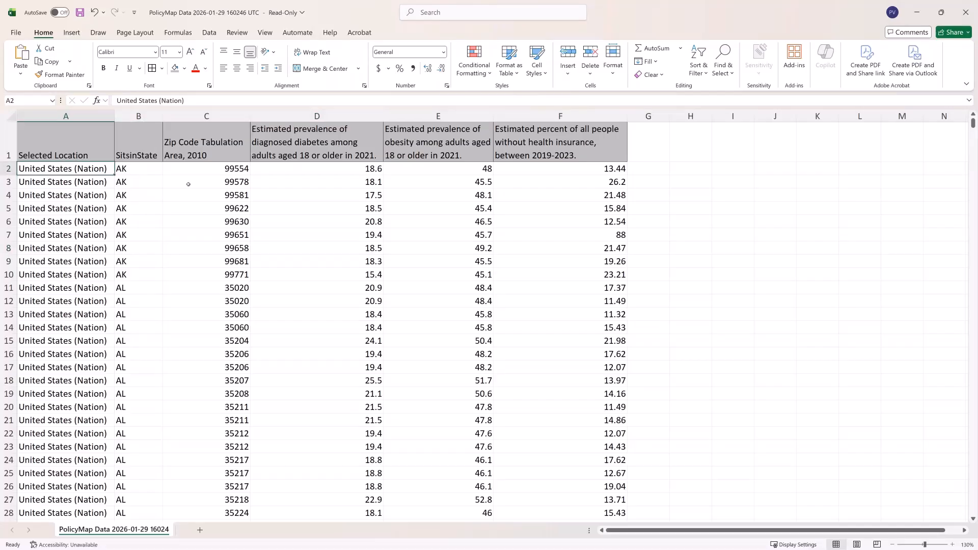
left_click(147, 172)
left_click(232, 169)
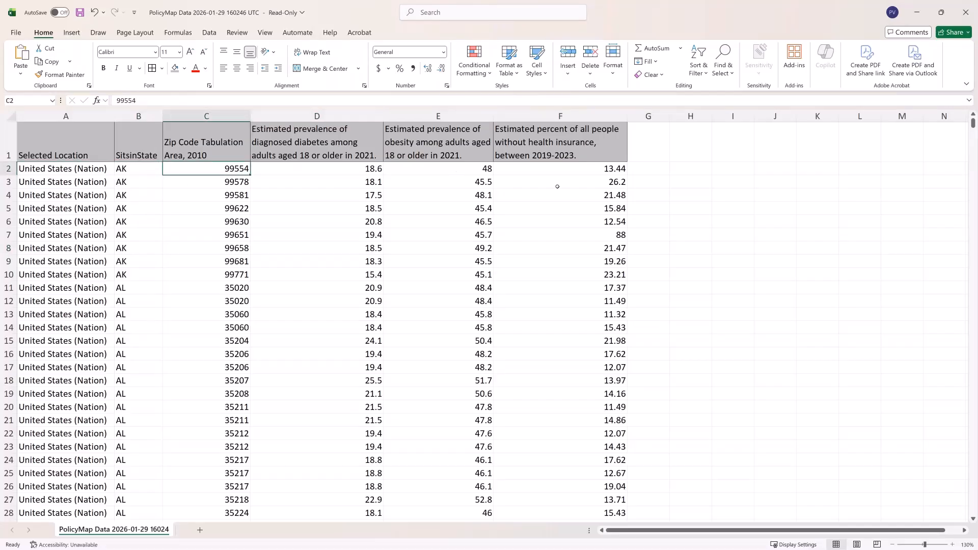
left_click(317, 146)
left_click(439, 145)
left_click(548, 146)
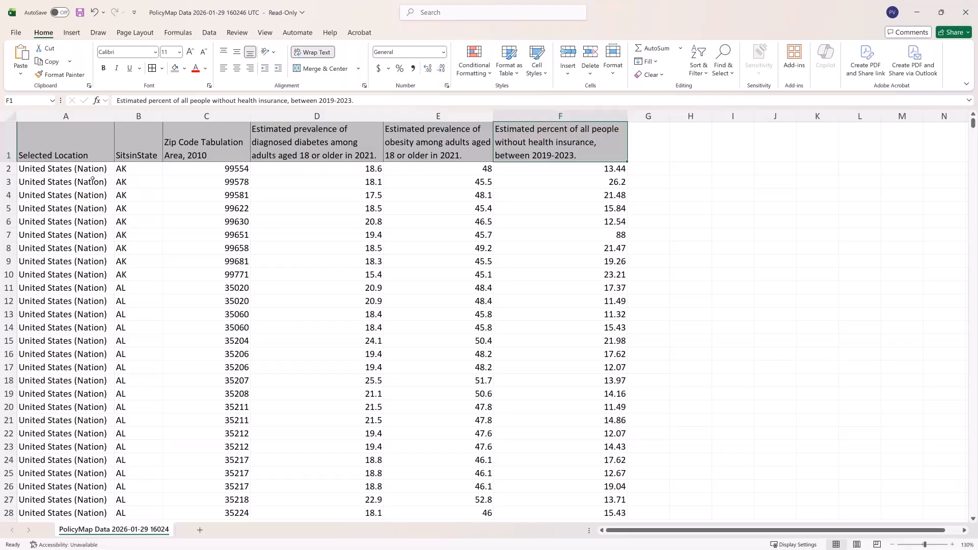
key("alt+Tab")
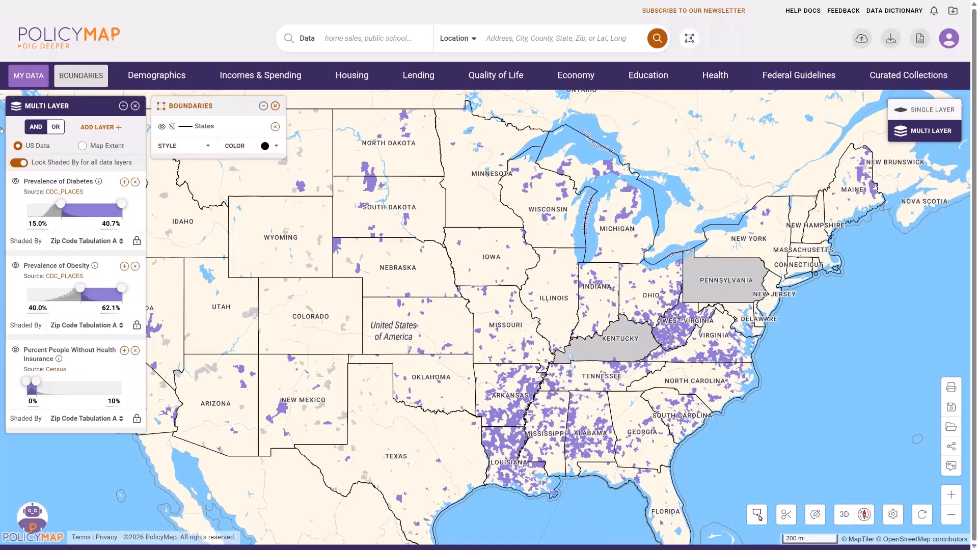
Find the state of Illinois on the map.
left_click(498, 37)
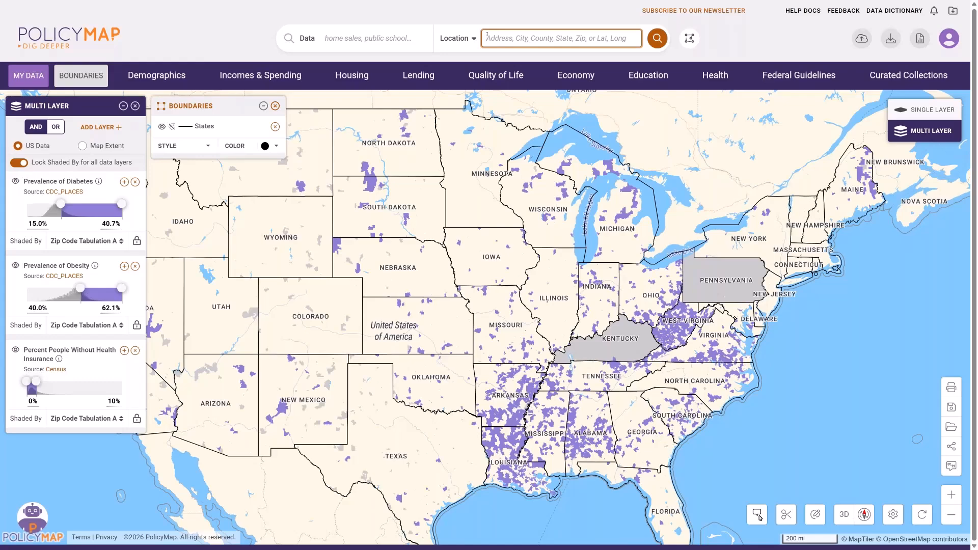
type("l")
type("L")
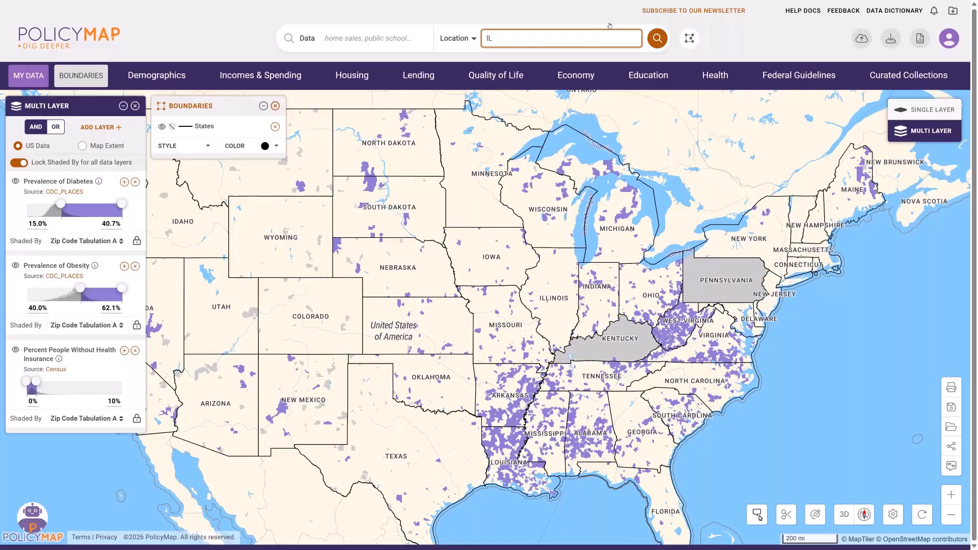
key("Return")
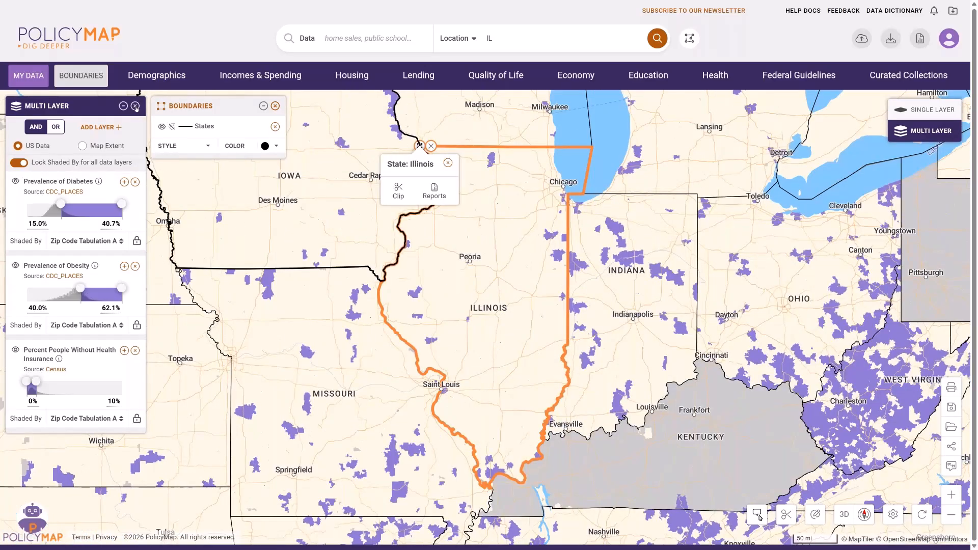
Clear the multi-layer data and move the map to the city of Chicago, IL.
left_click(135, 106)
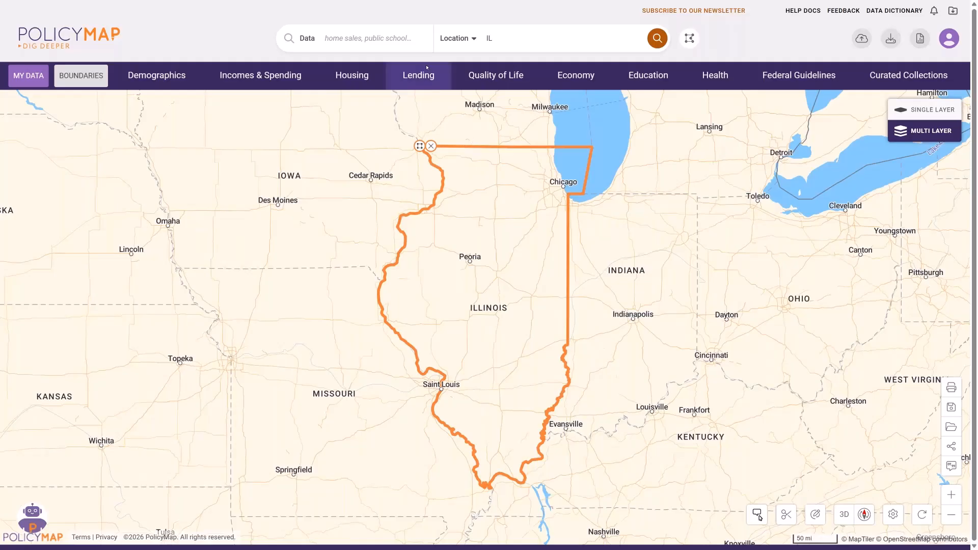
left_click(475, 41)
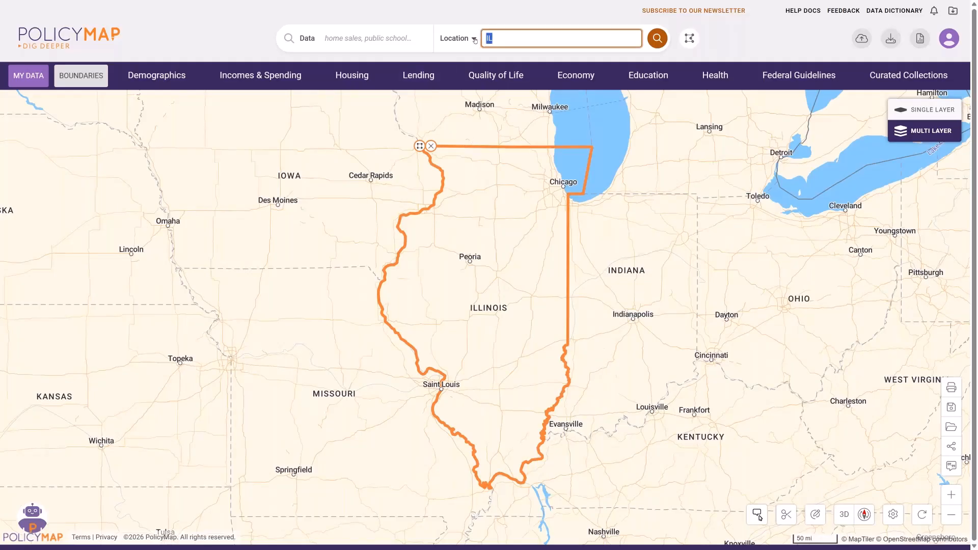
type("chic")
left_click(492, 60)
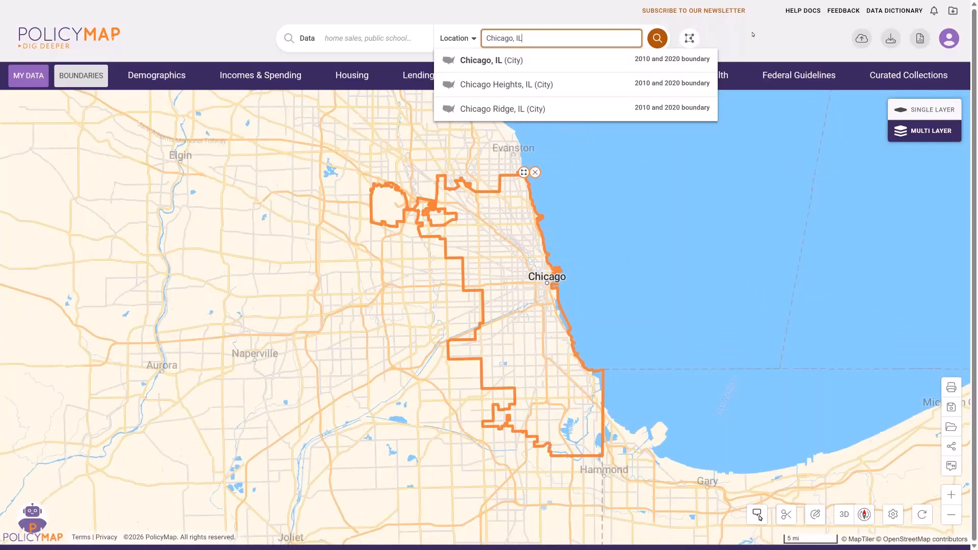
Add the Eligible Tracts status from the CDFI Fund New Markets Tax Credit eligibility data as the first layer.
left_click(751, 76)
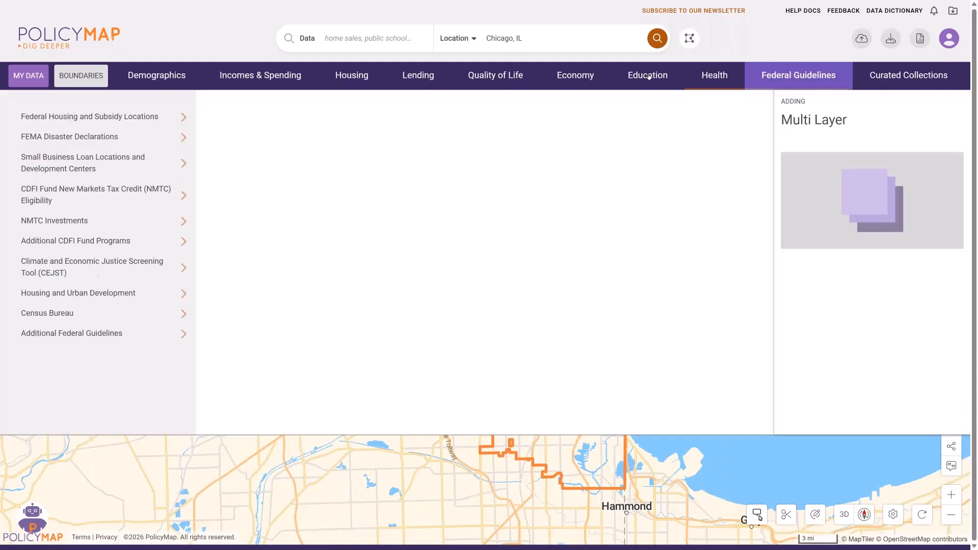
mouse_move(165, 250)
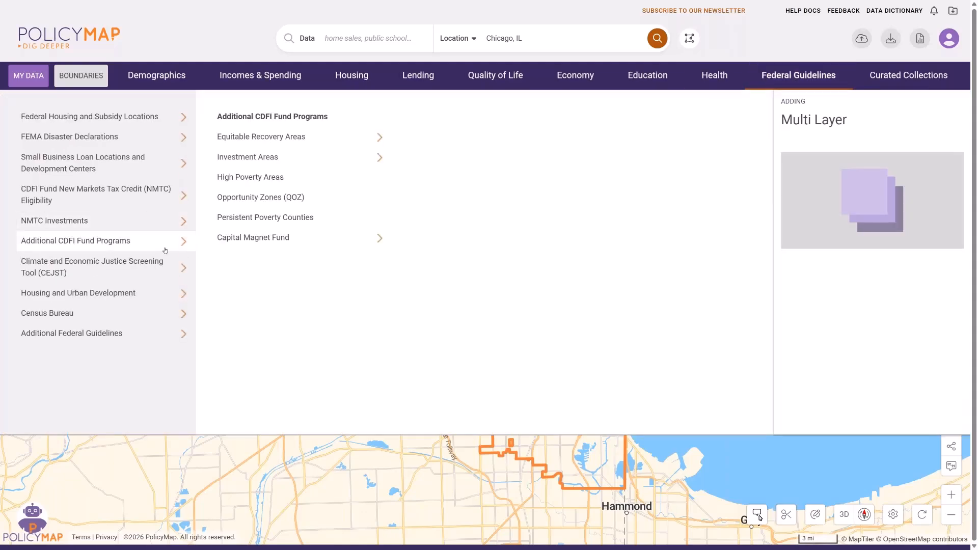
mouse_move(173, 196)
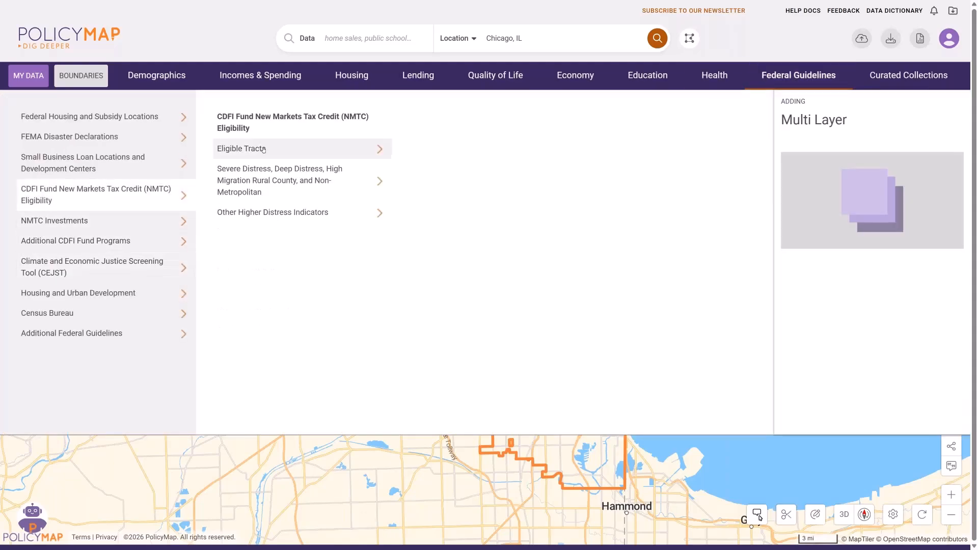
mouse_move(264, 148)
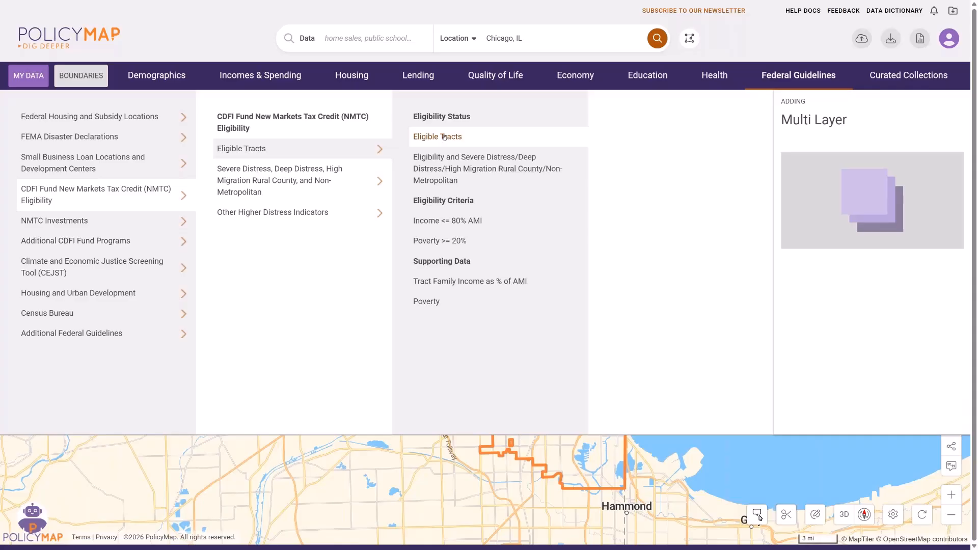
left_click(444, 137)
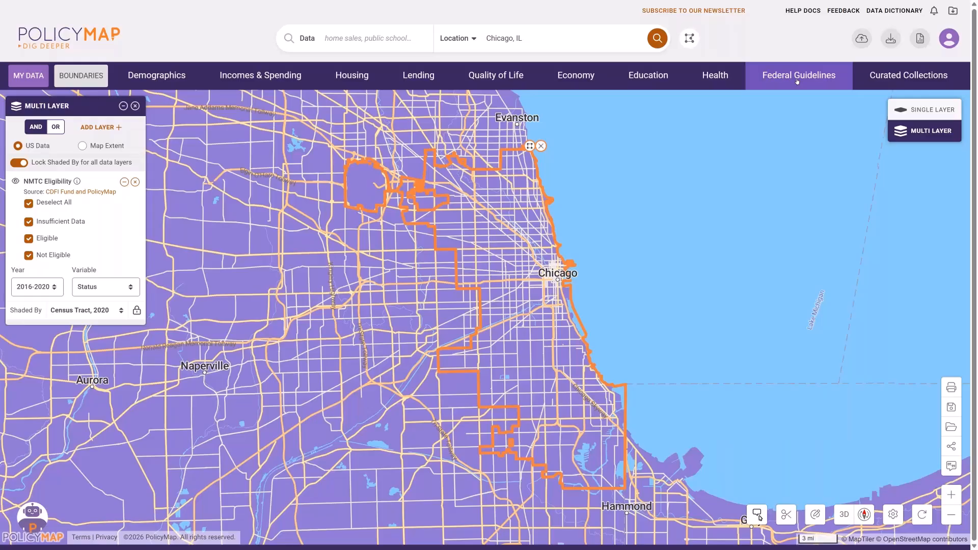
Add the Equitable Recovery Areas Eligible Tracts from the Additional CDFI Fund Programs as the second layer.
left_click(797, 76)
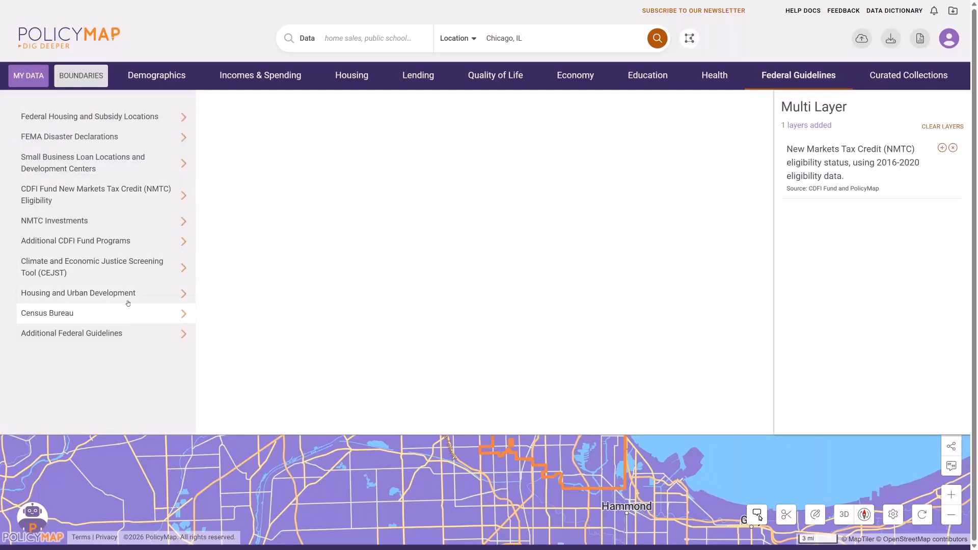
left_click(133, 301)
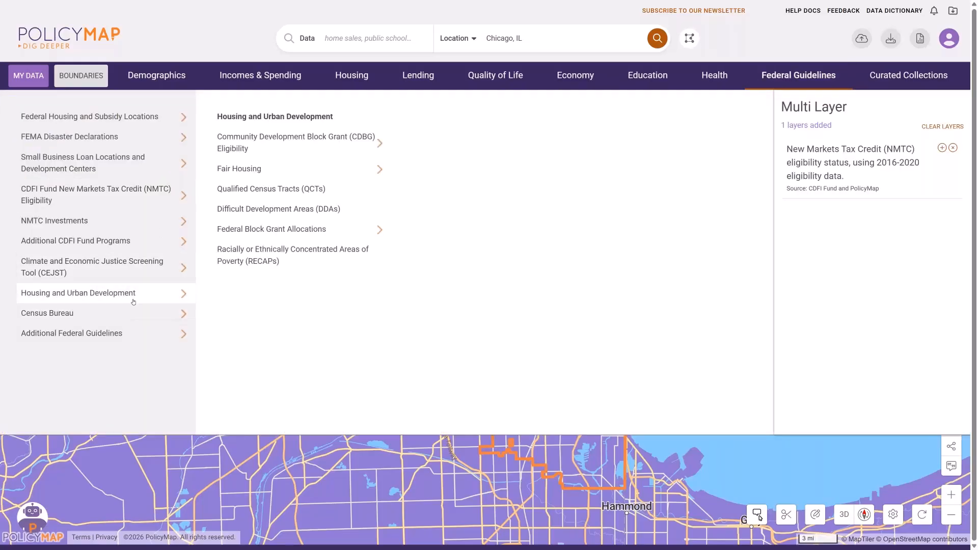
left_click(138, 334)
left_click(354, 137)
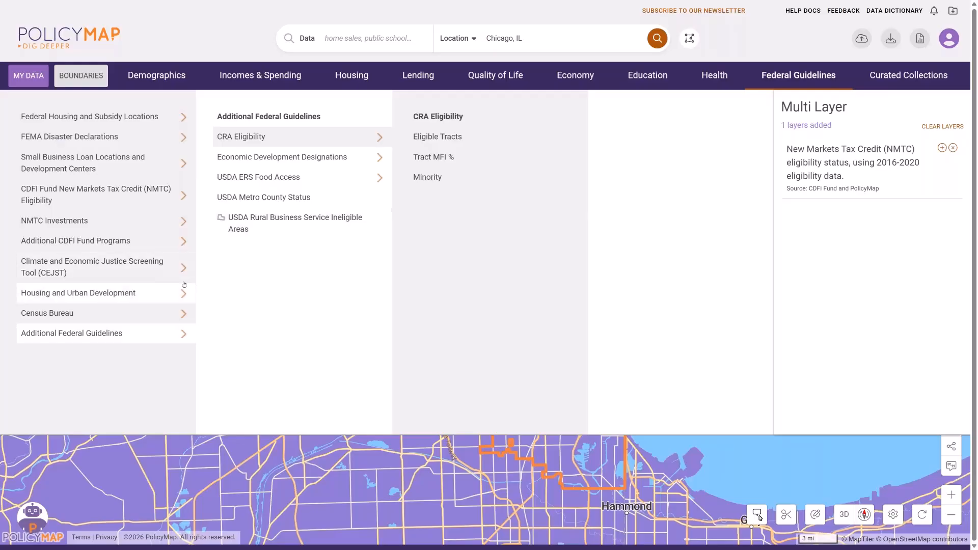
left_click(168, 247)
left_click(321, 137)
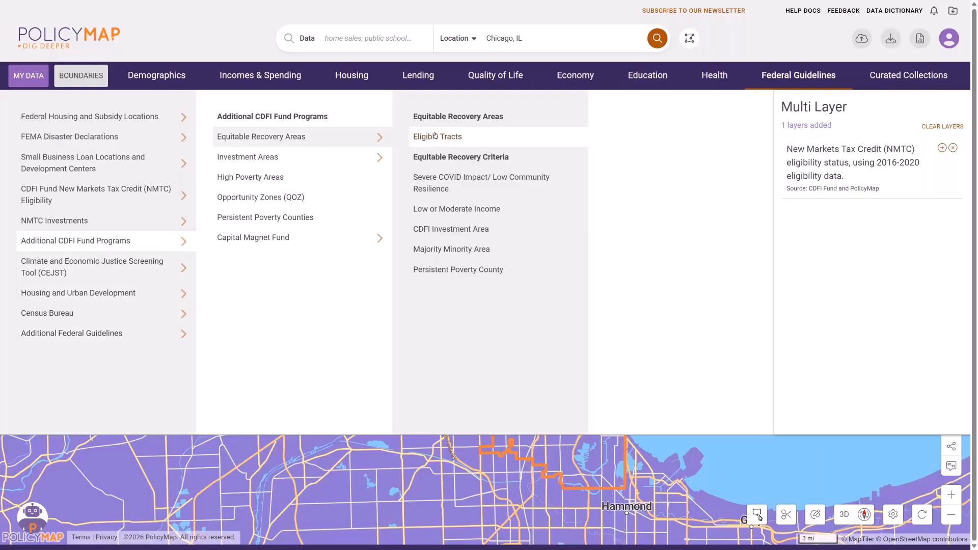
left_click(434, 136)
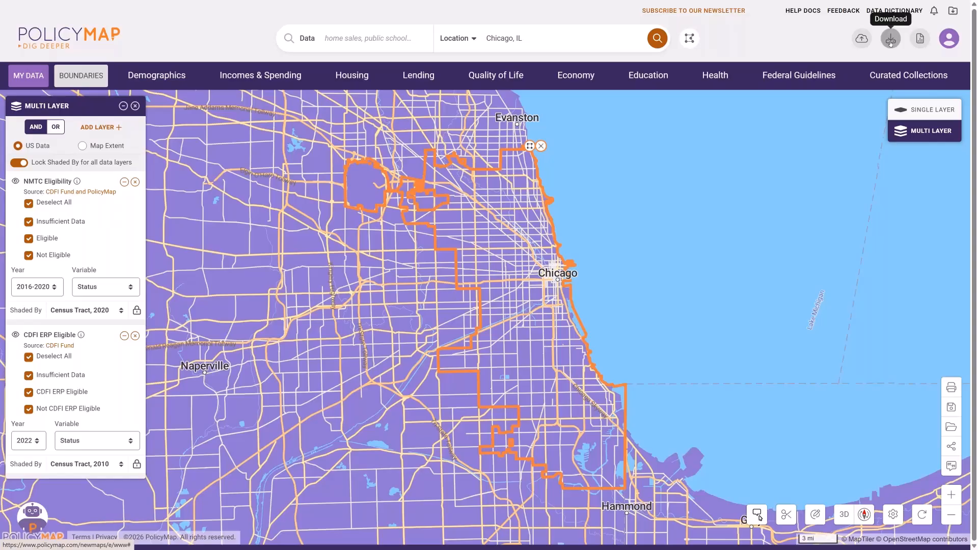
Check the year options of both layers, and request the Chicago multi-layer data by email as a human-readable CSV.
left_click(31, 287)
left_click(25, 447)
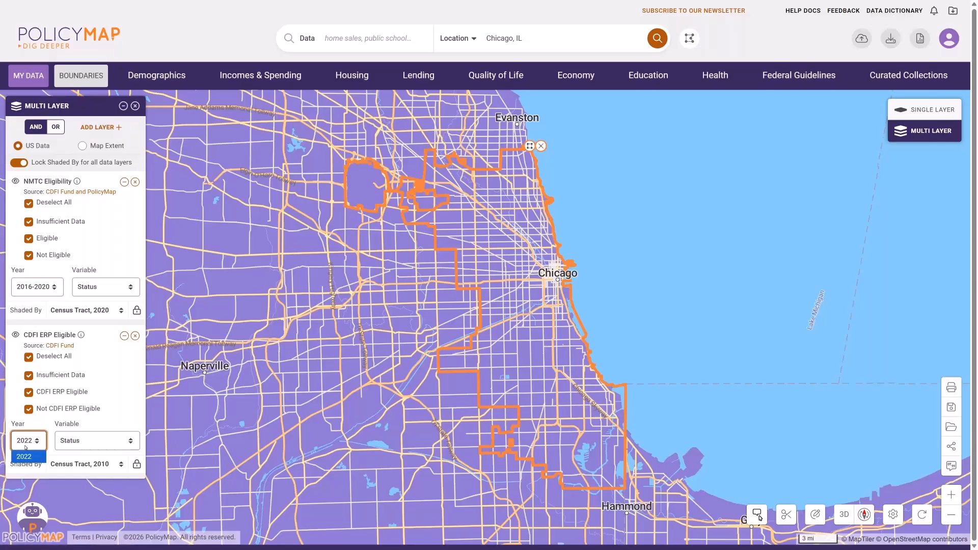
left_click(25, 447)
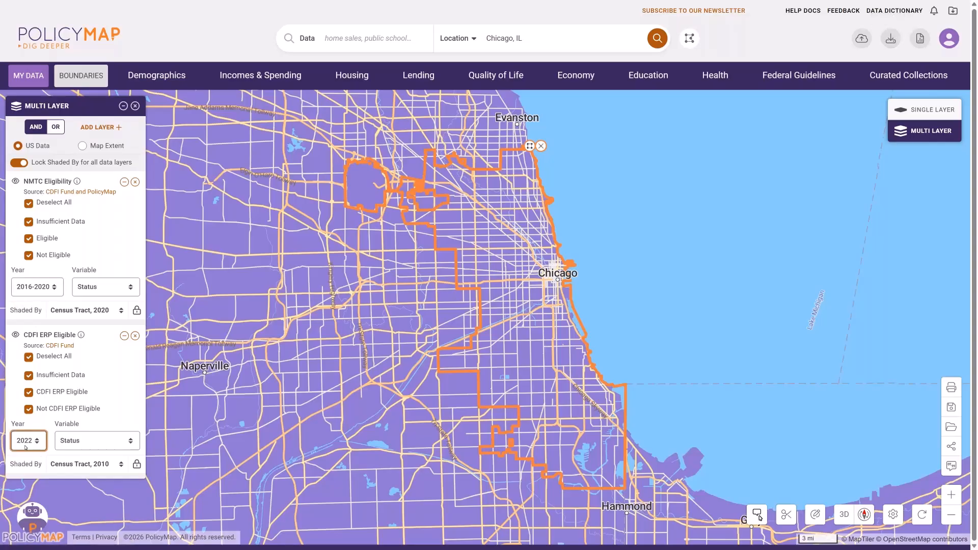
left_click(891, 38)
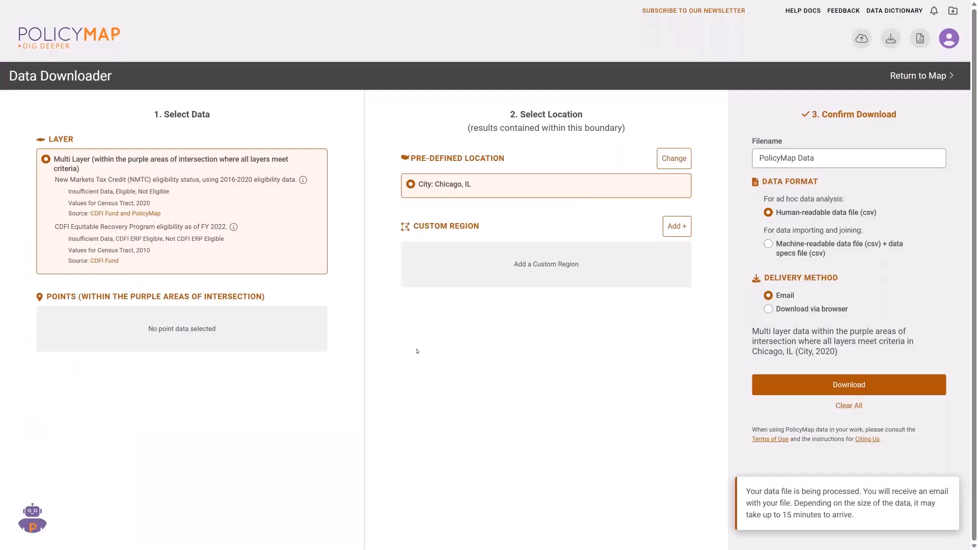
left_click(883, 85)
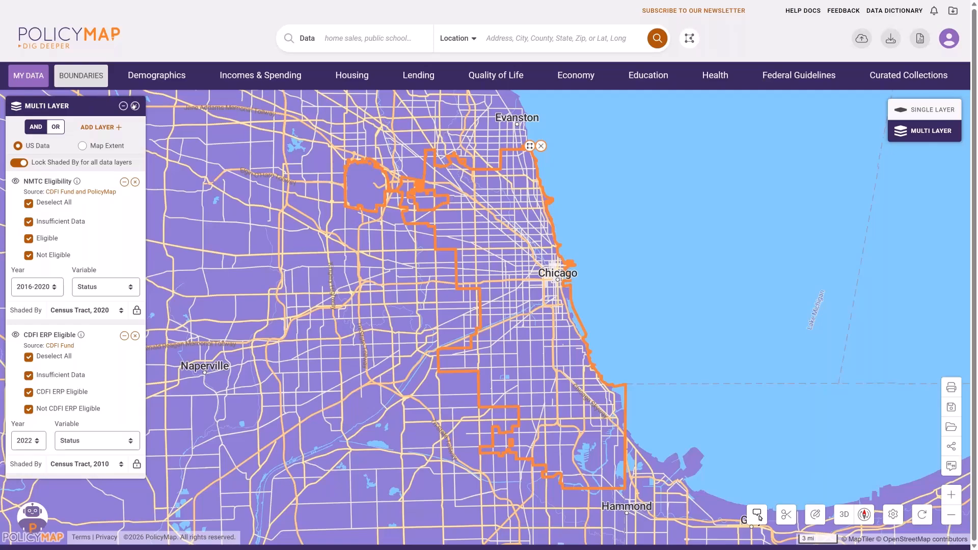
Clear the multi-layer data, remove the Chicago boundary, and find the city of Chicago, IL on the map again.
left_click(134, 106)
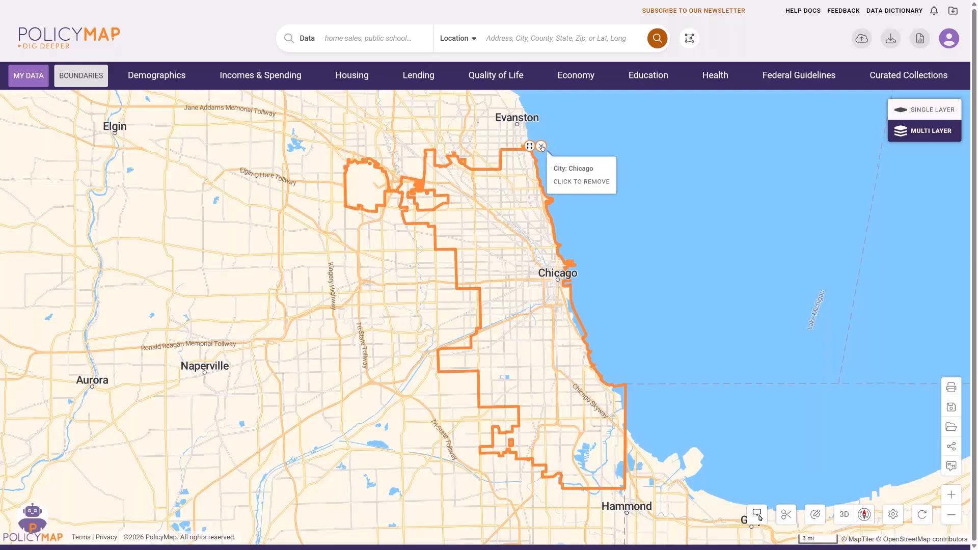
left_click(541, 147)
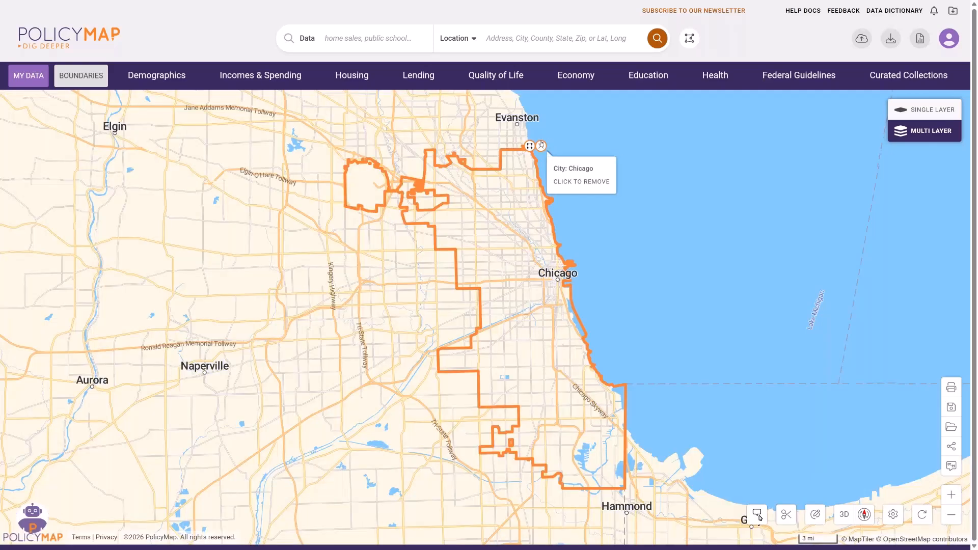
left_click(511, 45)
type("chi")
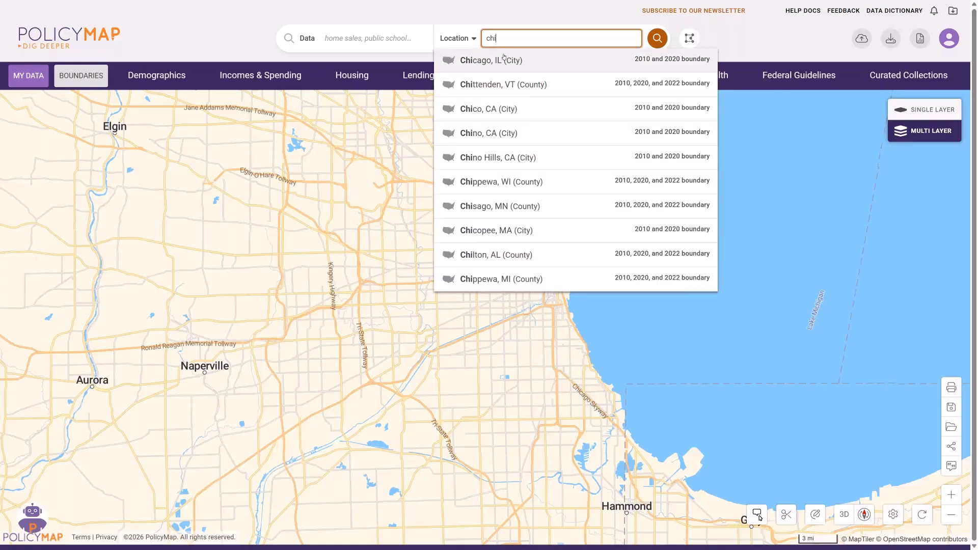
left_click(504, 59)
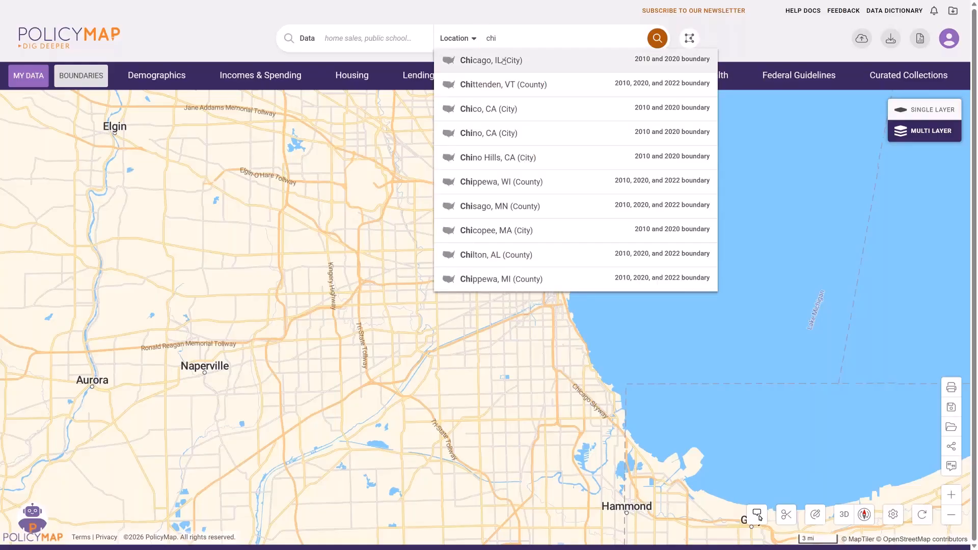
left_click(215, 20)
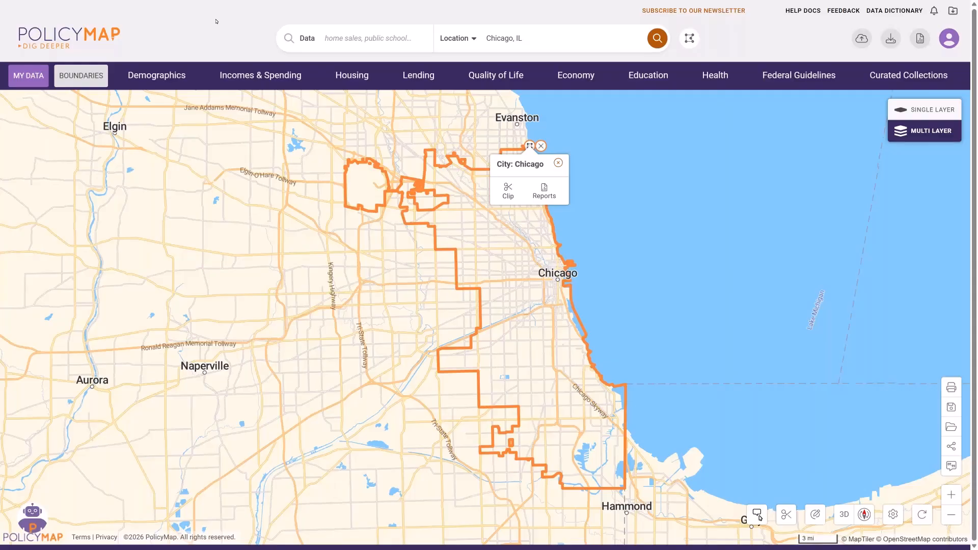
Add the Census percent of people without health insurance as the first layer, and close the Chicago location popup.
left_click(717, 80)
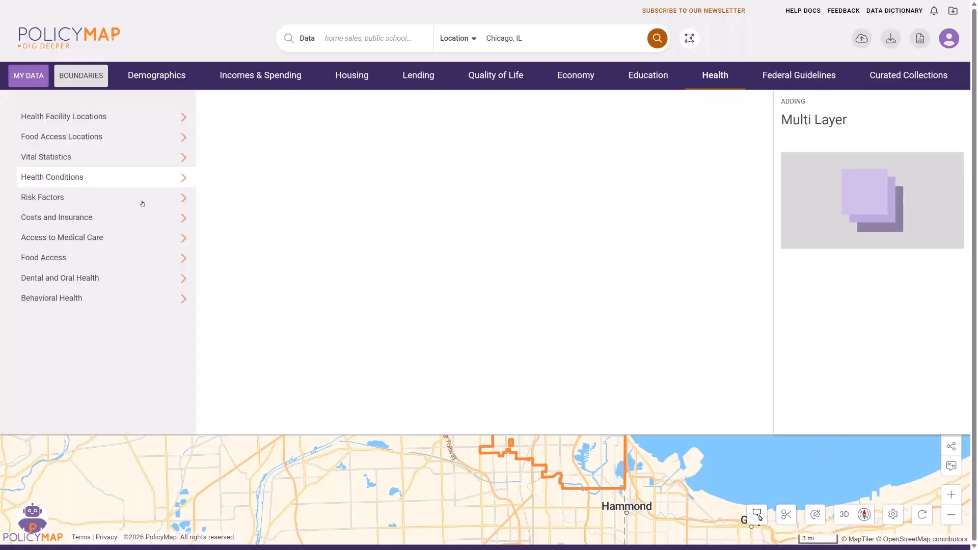
left_click(116, 227)
left_click(324, 179)
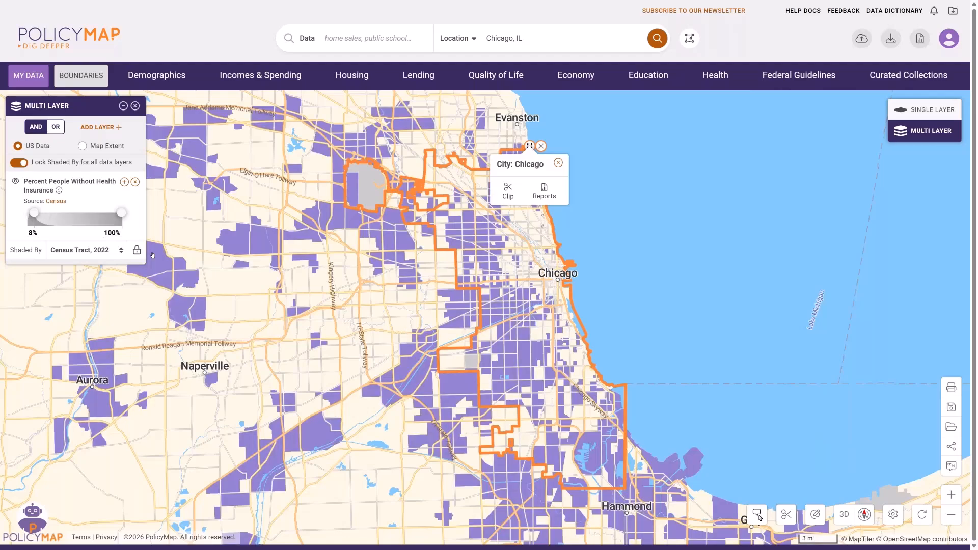
left_click(559, 164)
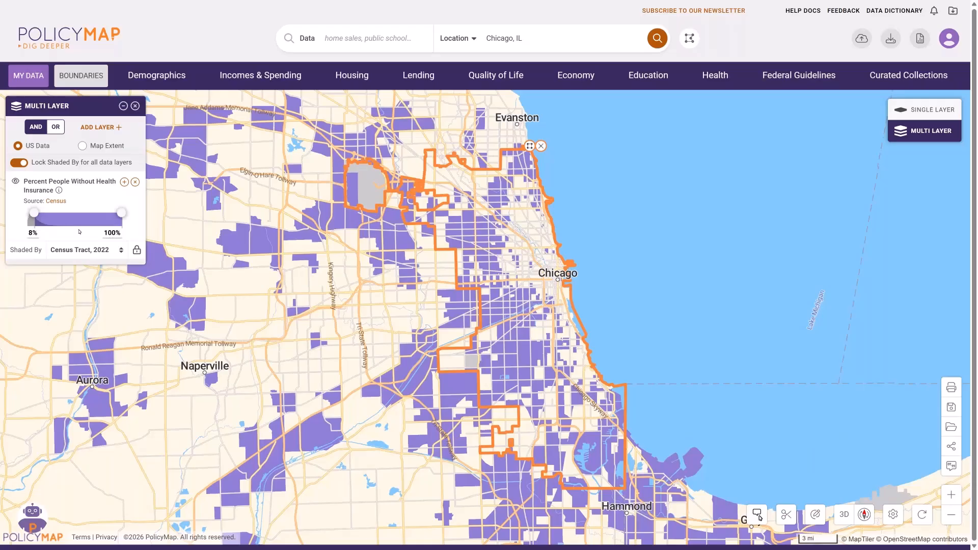
Add the Census people without health insurance indicator a second time, as a second layer.
left_click(799, 75)
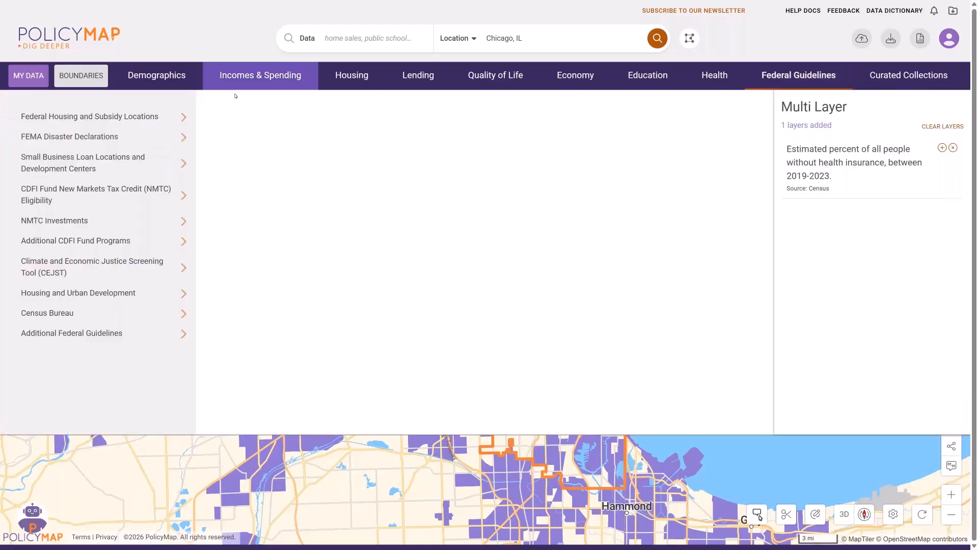
left_click(715, 75)
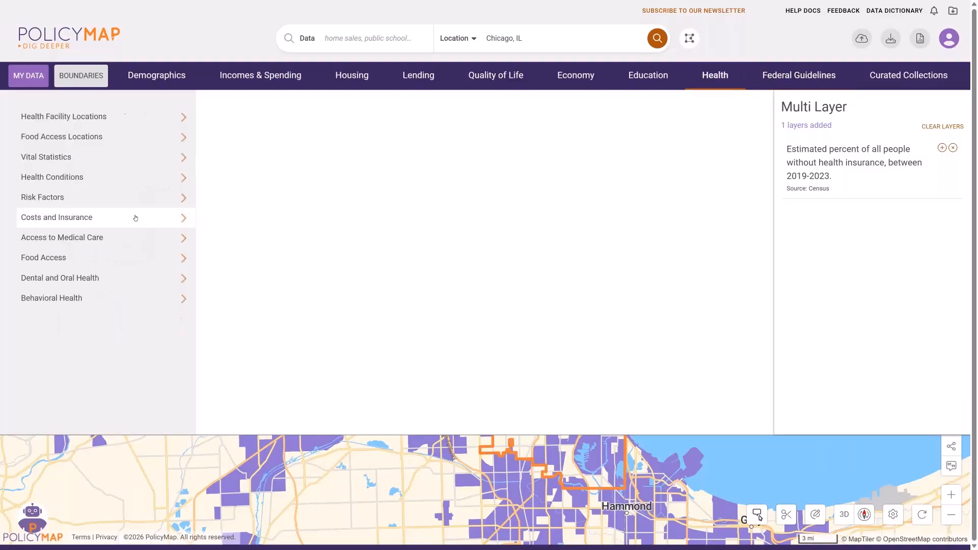
left_click(133, 222)
left_click(287, 176)
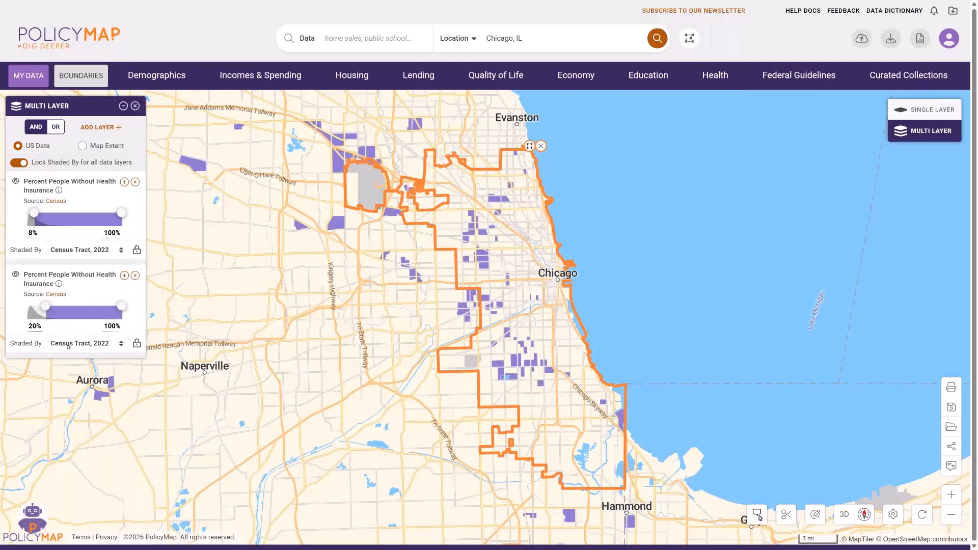
Switch the second uninsured layer to the Number variable, set its minimum to 100, and remove that layer.
left_click(125, 276)
left_click(85, 358)
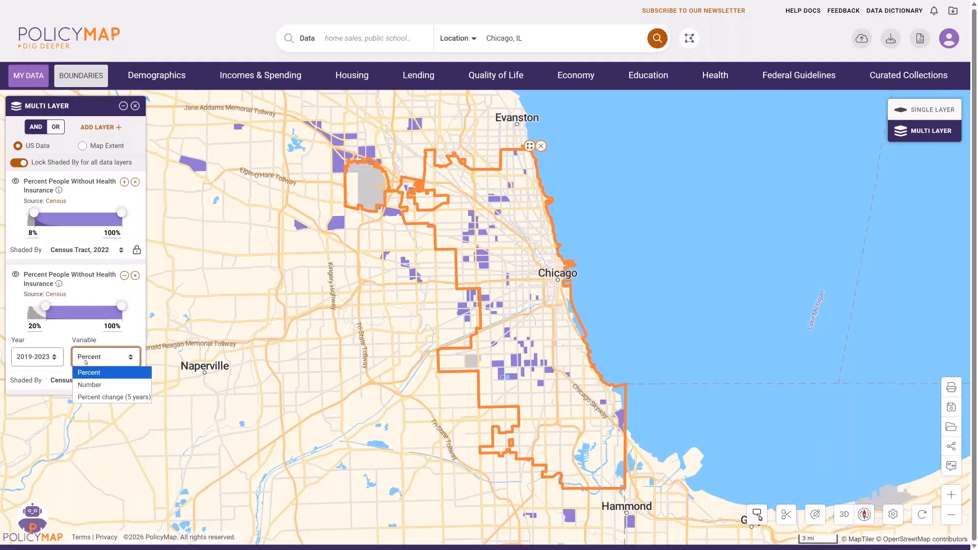
left_click(92, 384)
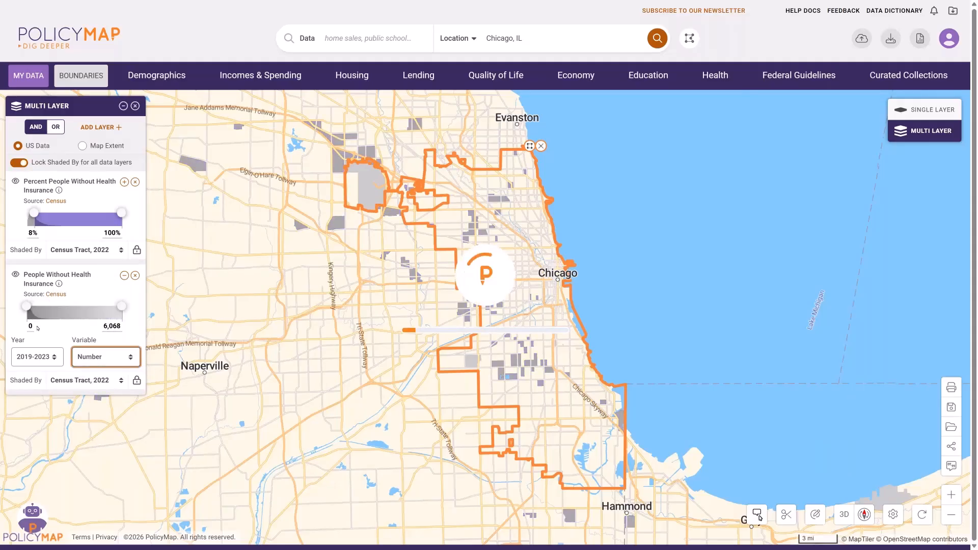
left_click(123, 276)
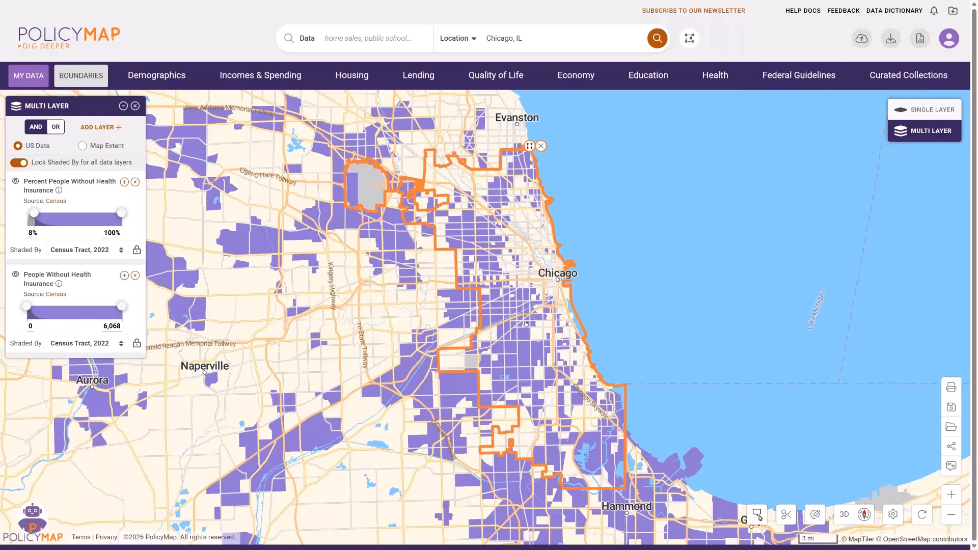
left_click(31, 328)
type("100")
key("Return")
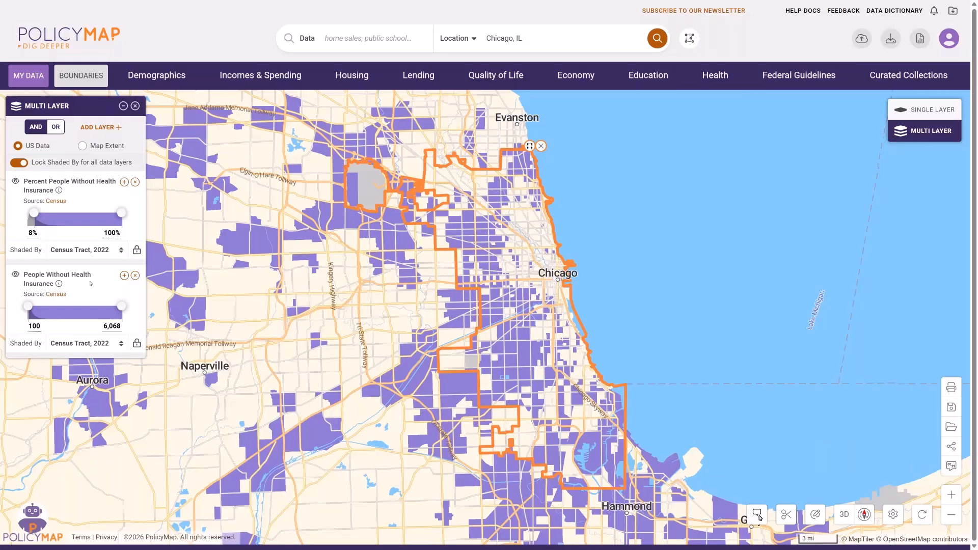
left_click(135, 276)
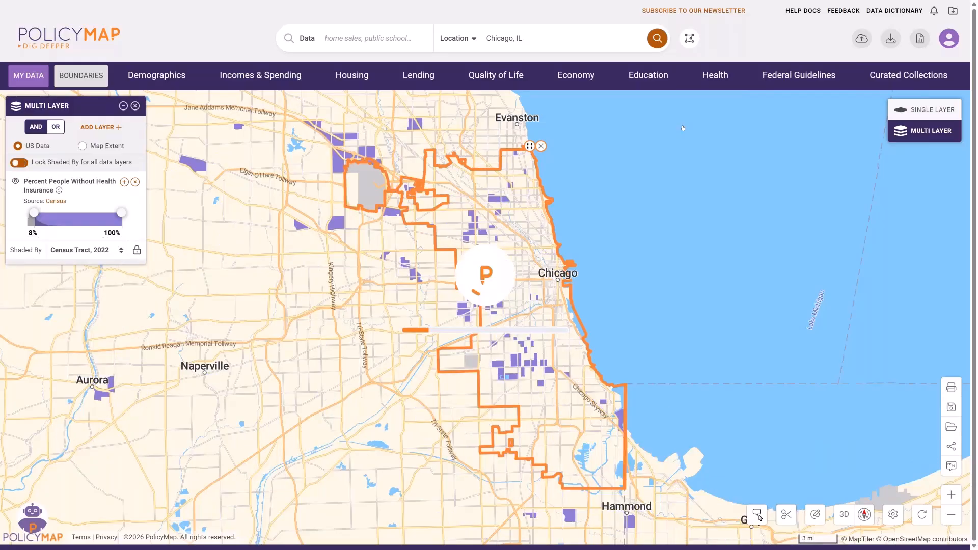
Add the percent of adults reporting to have a personal doctor or health care provider as the second layer.
left_click(715, 75)
left_click(341, 199)
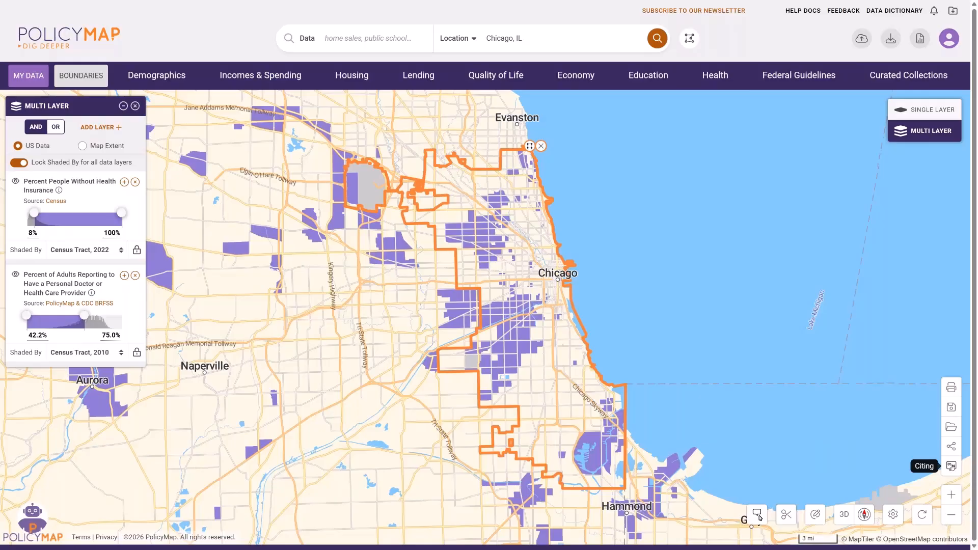
Review the map's citations in APA, Chicago Manual of Style and MLA formats.
left_click(951, 466)
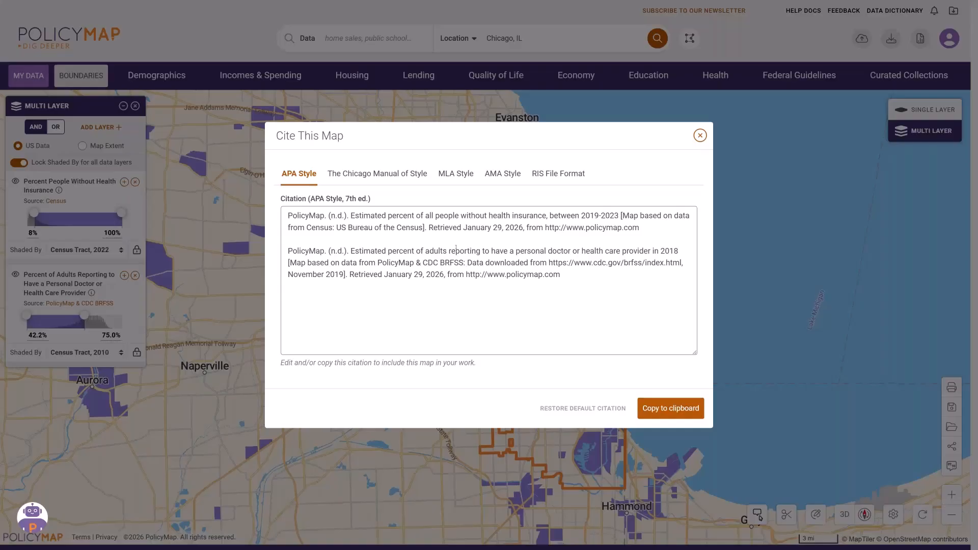
left_click(378, 173)
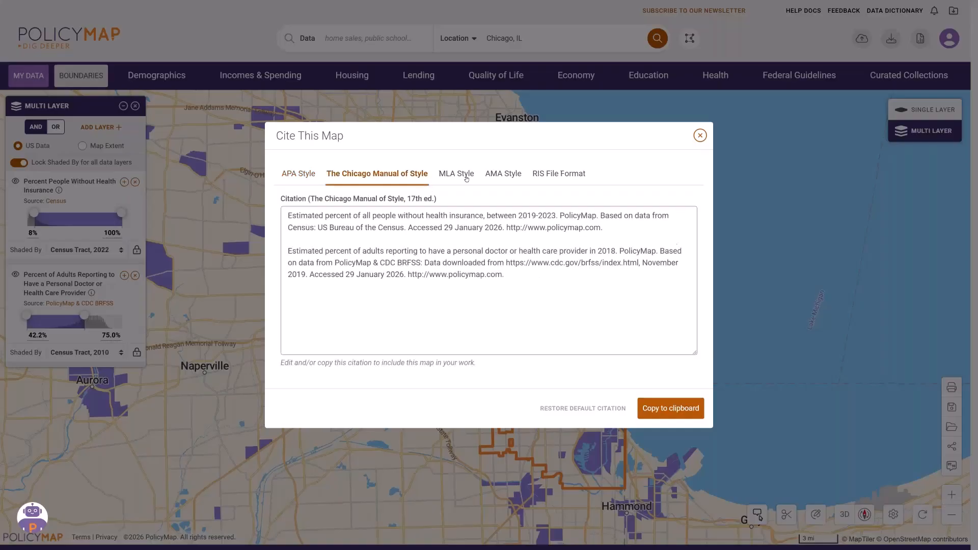
left_click(464, 176)
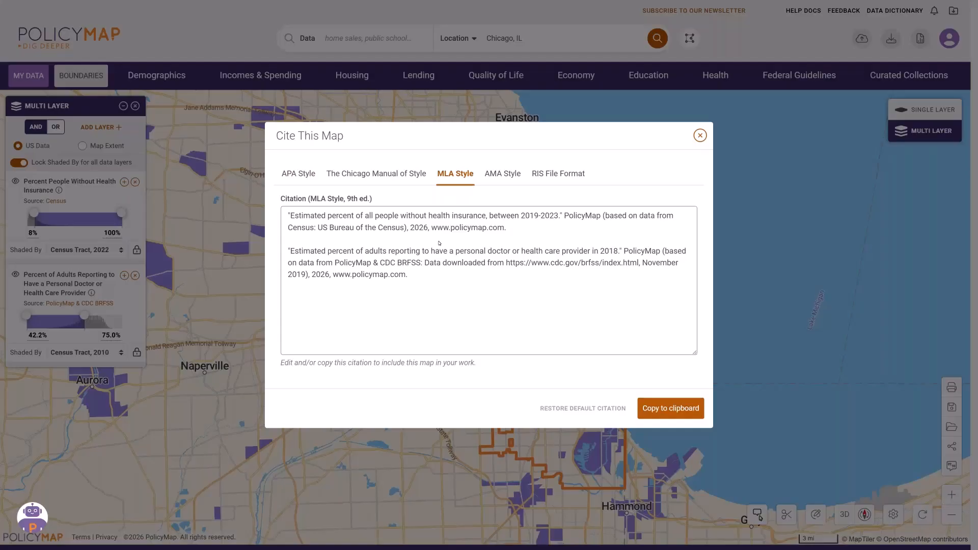
left_click(700, 135)
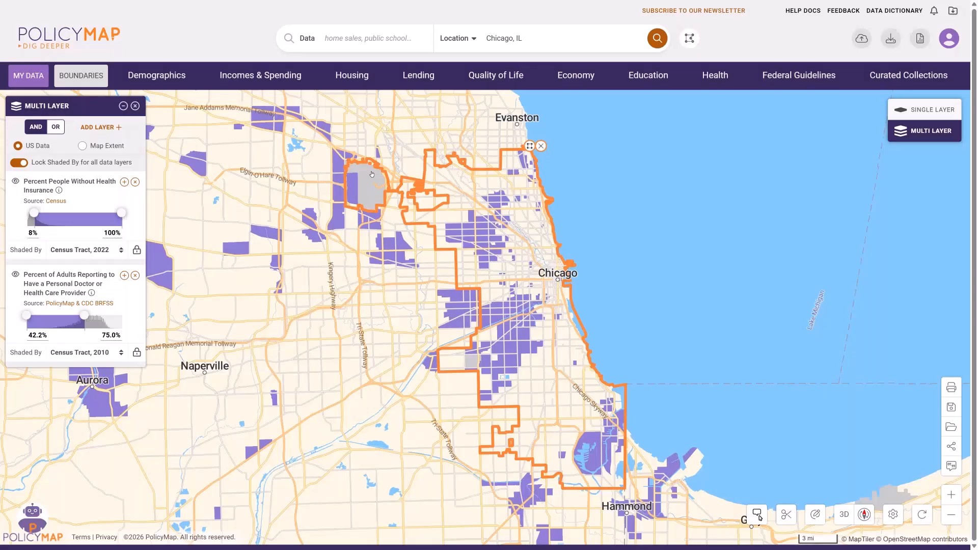
Examine the data dictionary entry for the uninsured layer's Census source, including its last update date, and return to the map.
left_click(58, 201)
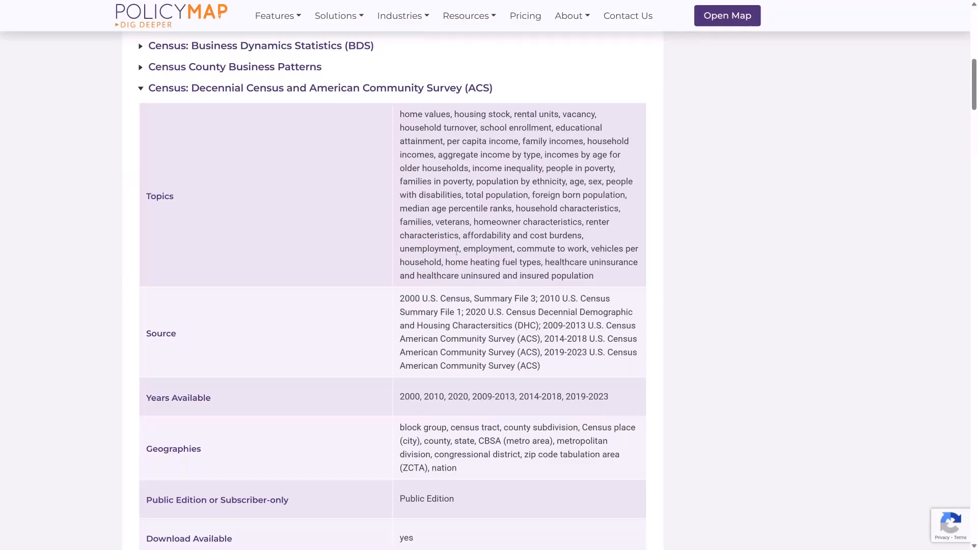
scroll(455, 252, "down", 5)
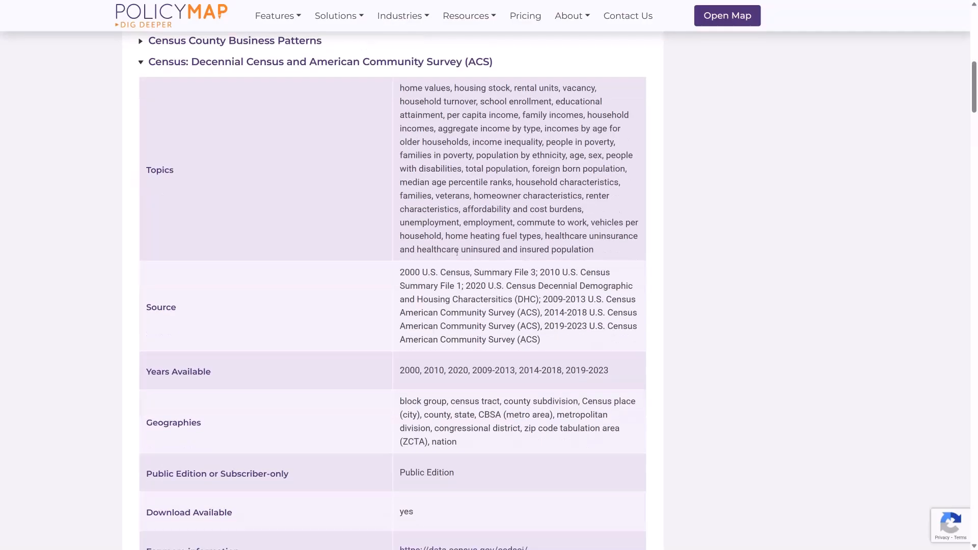
left_click_drag(441, 362, 396, 360)
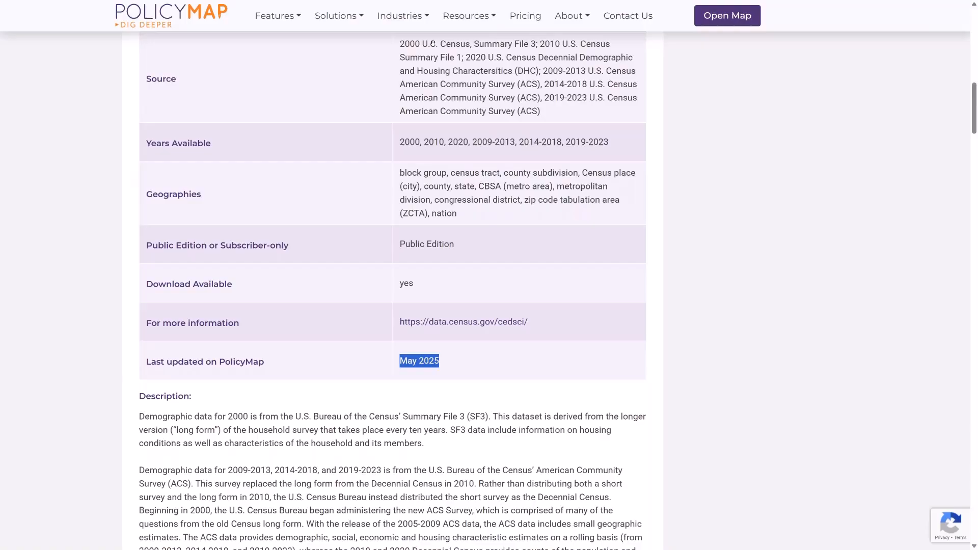
key("F11")
left_click(237, 10)
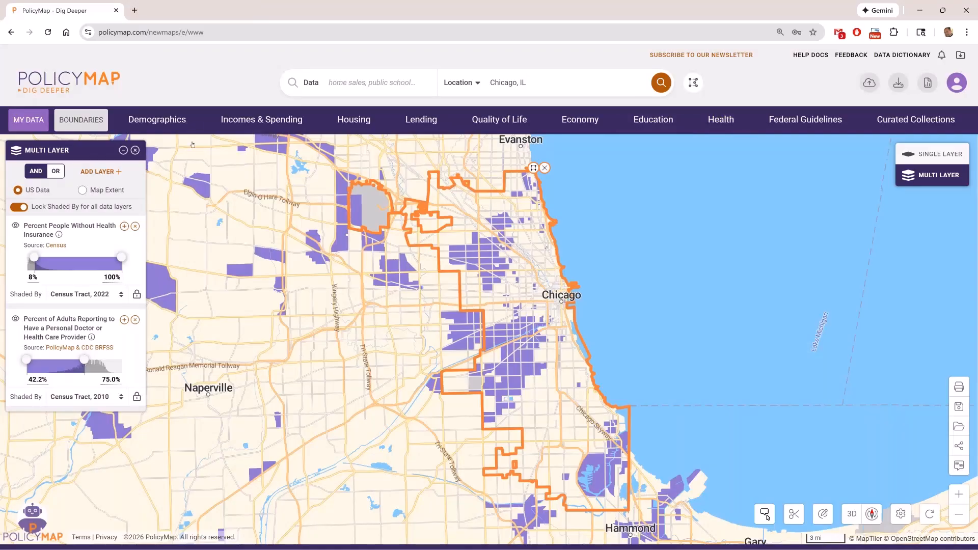
Map the CDFI Fund New Markets Tax Credit Eligible Tracts status as the only layer, excluding the Not Eligible category.
left_click(805, 120)
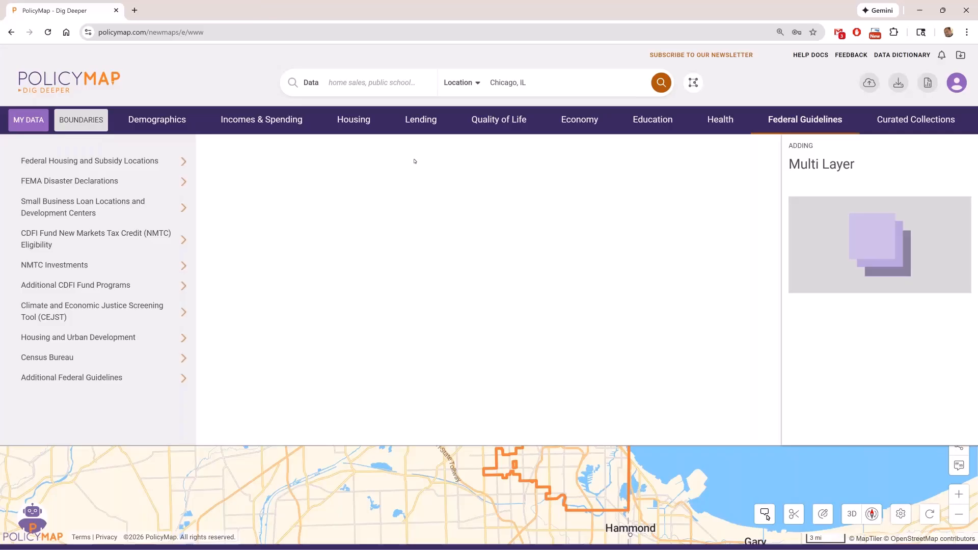
left_click(165, 242)
left_click(248, 188)
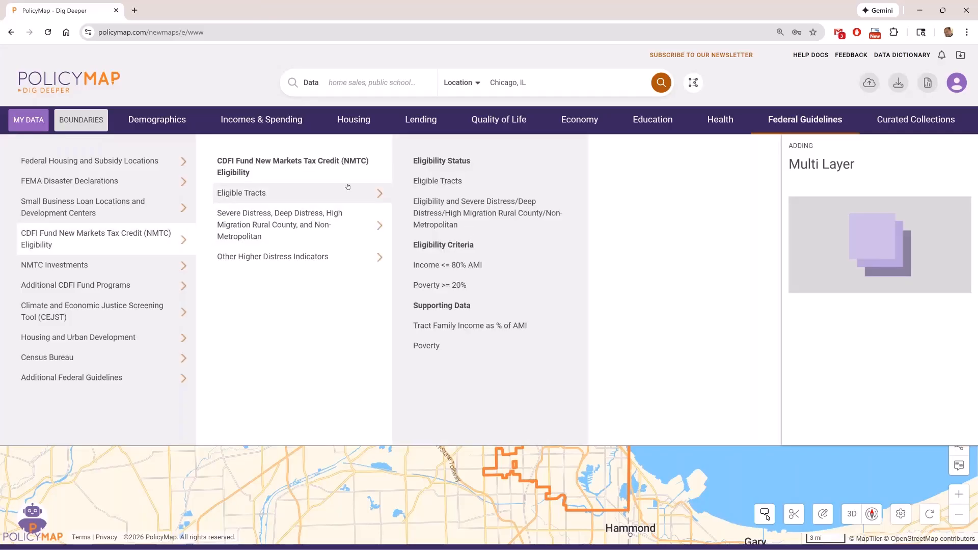
left_click(439, 181)
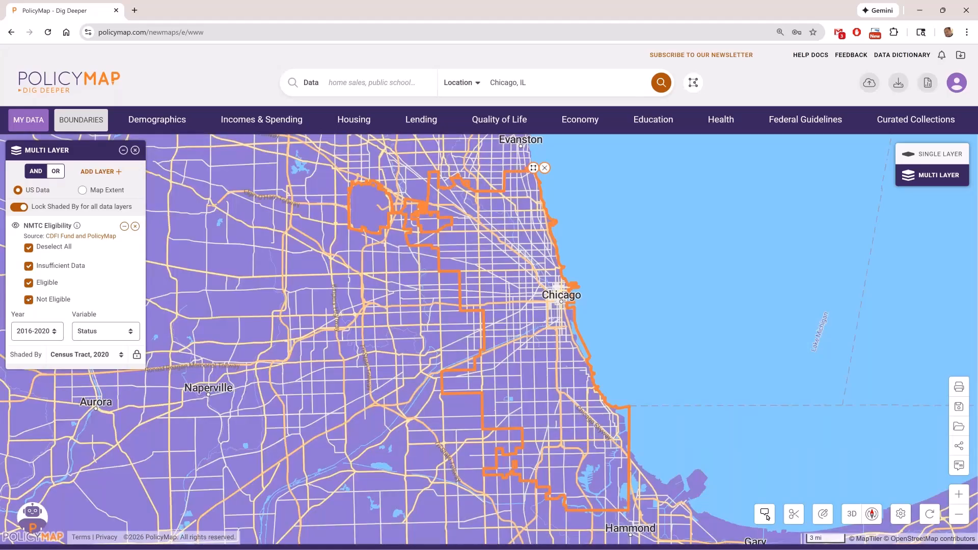
left_click(29, 300)
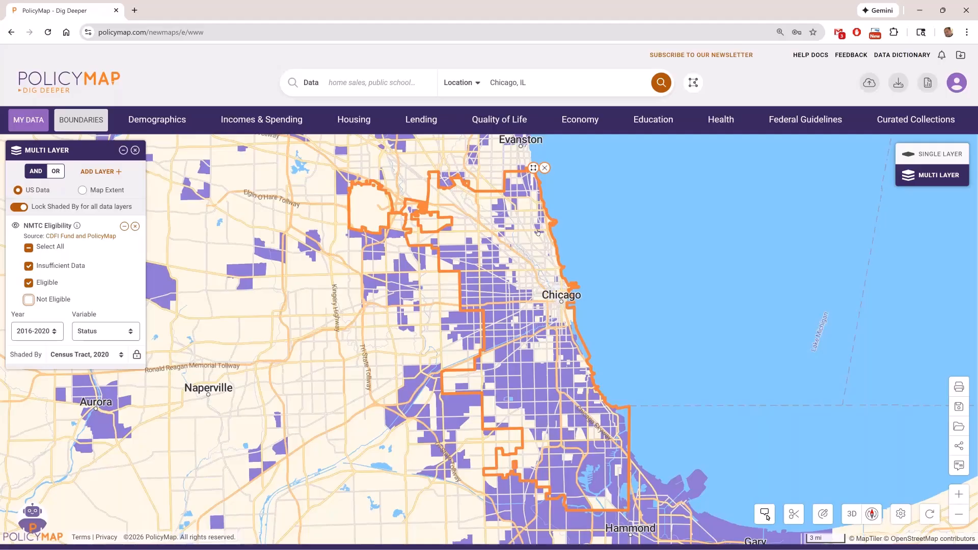
Remove the Chicago boundary from the map and check the methods available for creating a custom region.
left_click(544, 168)
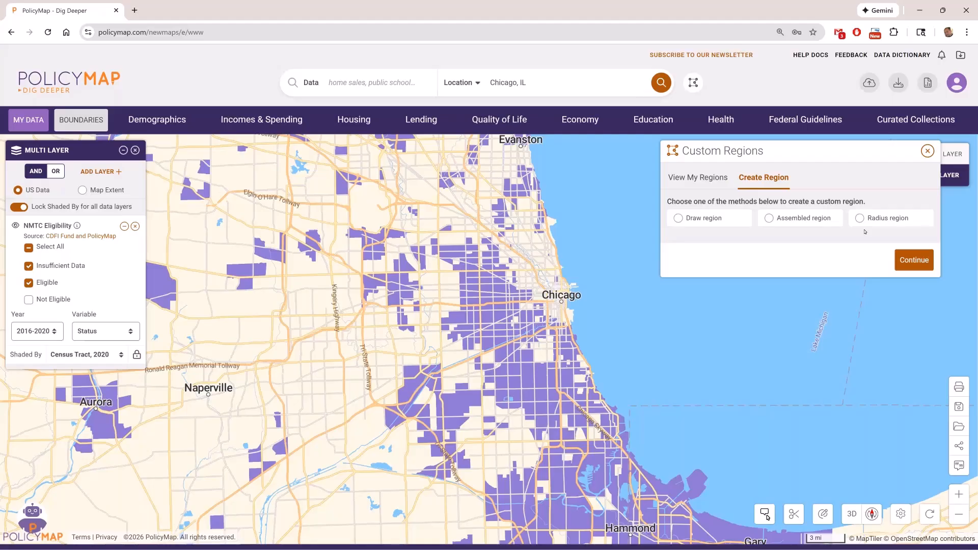
left_click(928, 151)
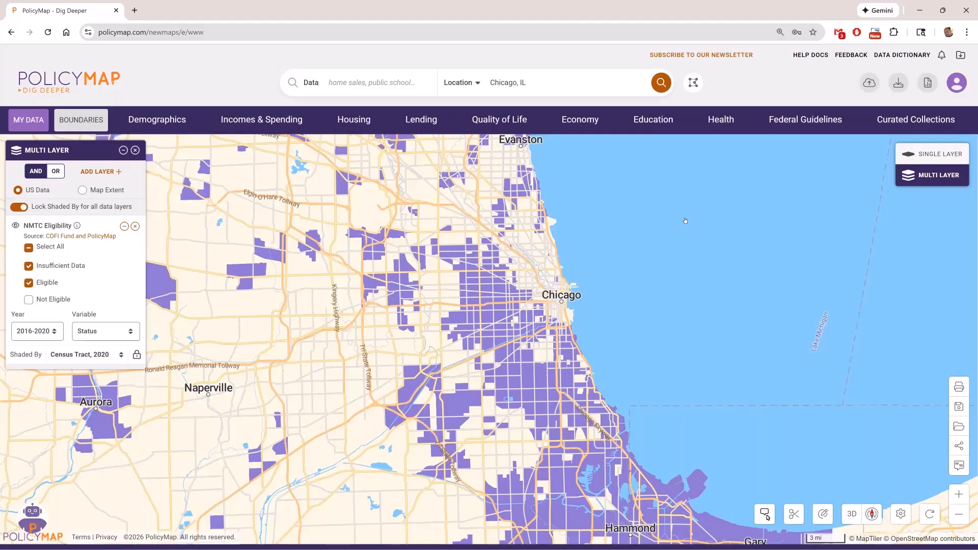
Set up a data download of the NMTC eligibility layer with Illinois as the pre-defined location, and return to the map.
left_click(899, 83)
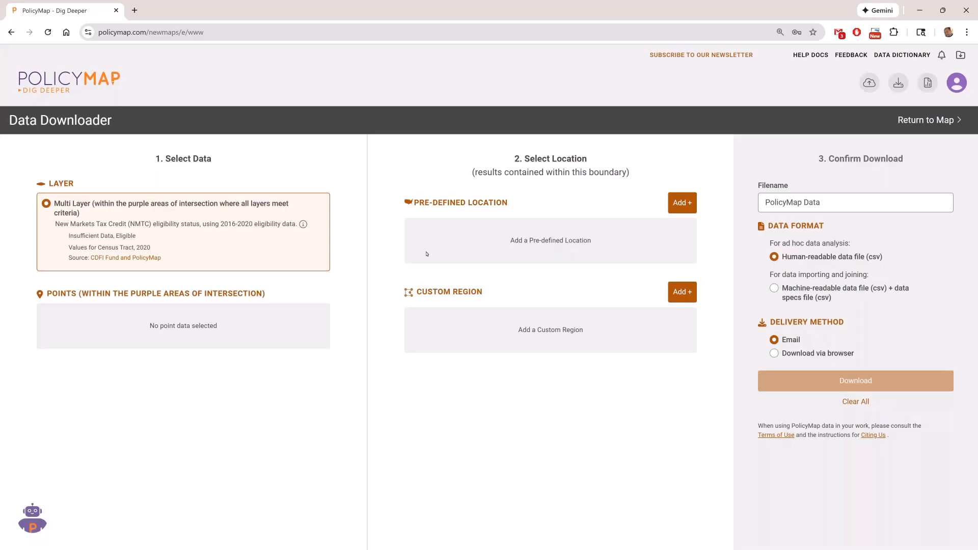
left_click(686, 200)
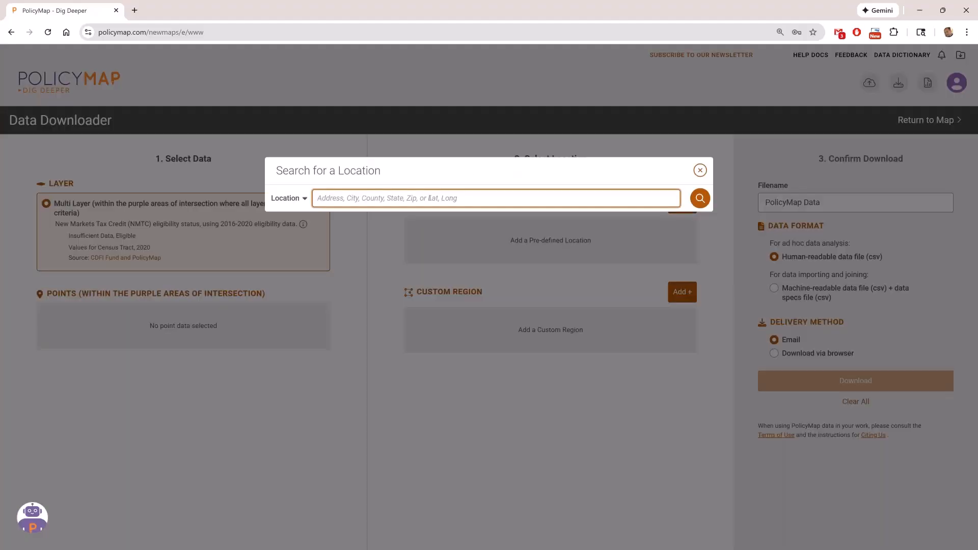
type("i")
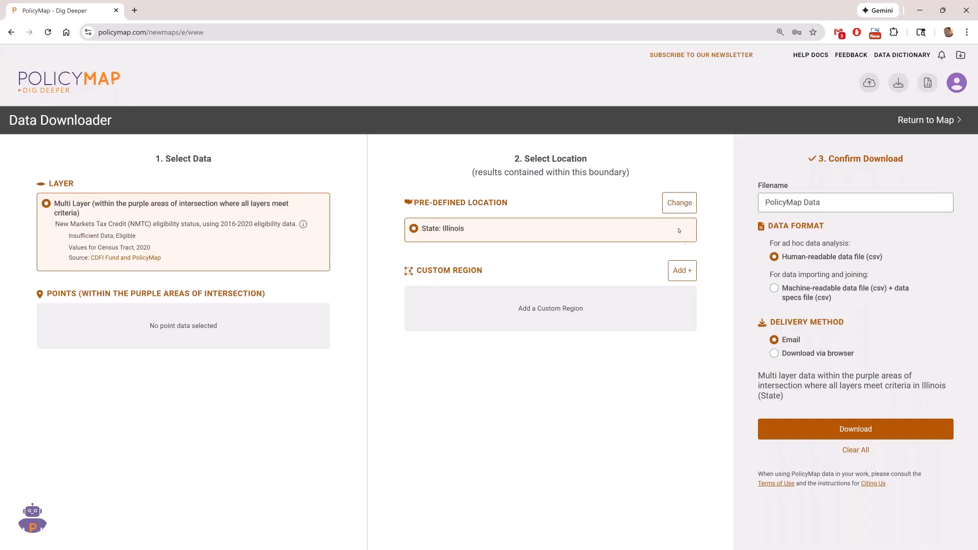
left_click(917, 122)
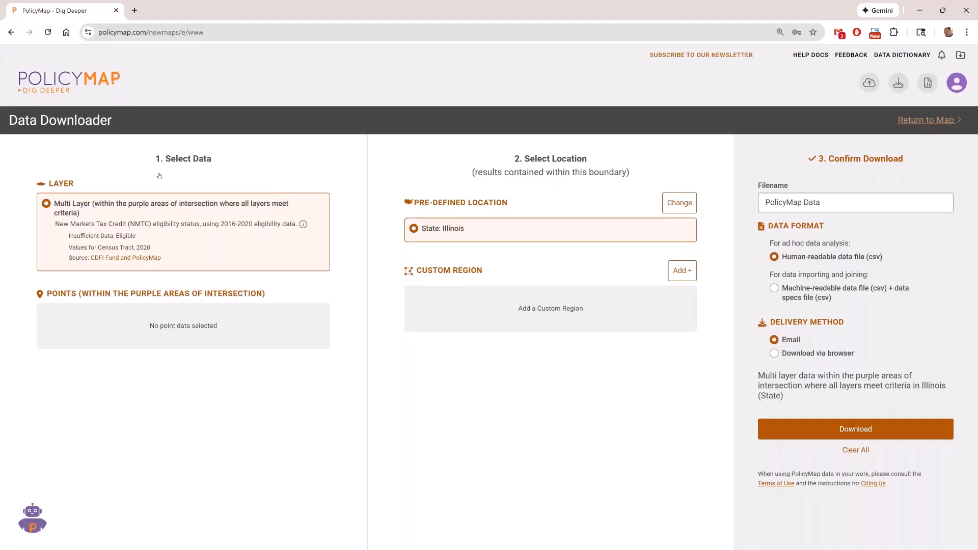